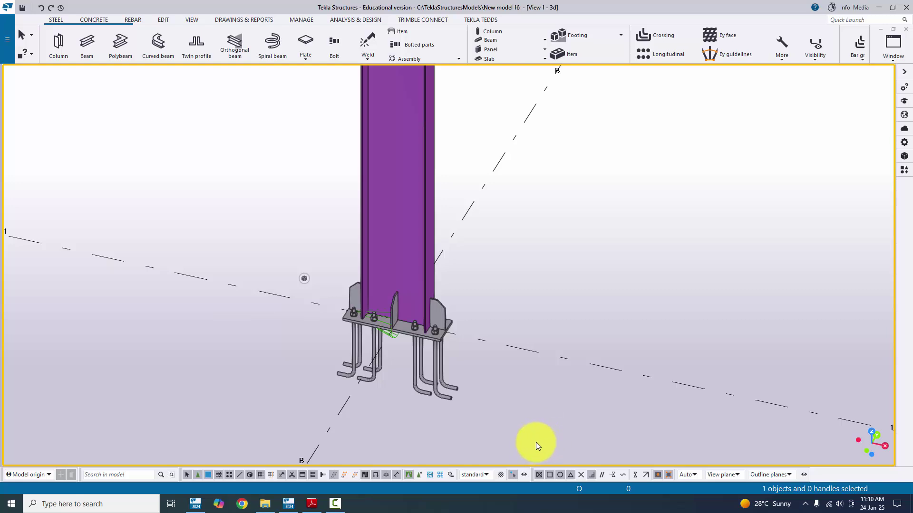
Review the finished baseplate model and the reference PDF drawing, checking the column profile and baseplate dimensions, and return to the new model.
mouse_move(357, 309)
middle_mouse_down("ctrl")
mouse_move(505, 320)
mouse_move(332, 355)
mouse_move(540, 355)
mouse_move(315, 350)
mouse_move(497, 356)
mouse_move(331, 349)
mouse_move(463, 333)
mouse_move(452, 340)
middle_mouse_up("ctrl")
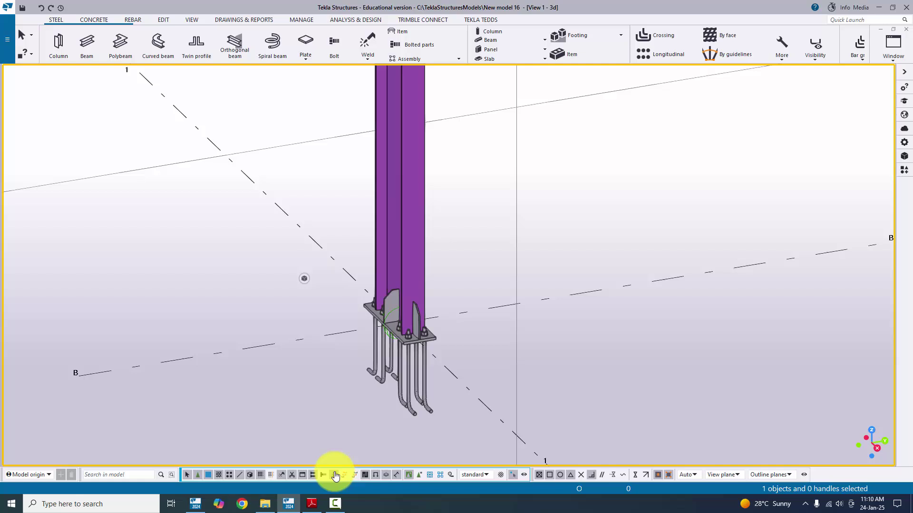
left_click(312, 504)
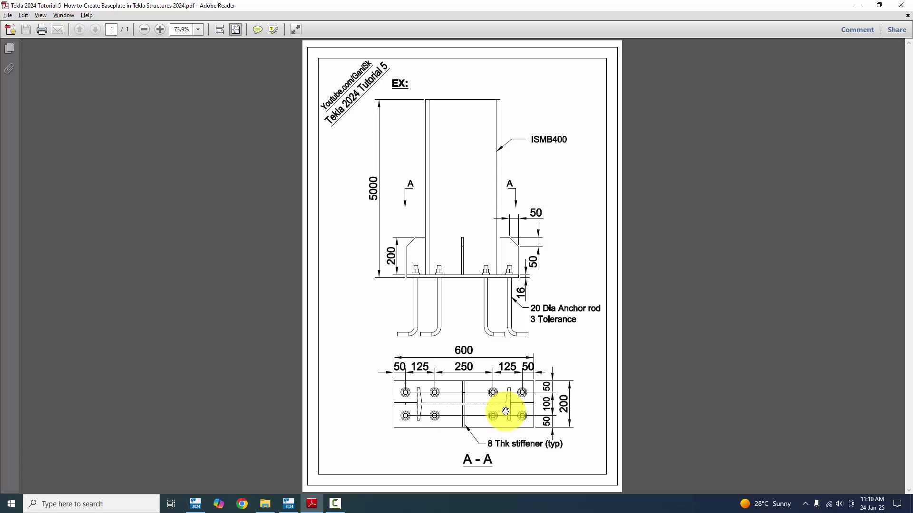
left_click(289, 504)
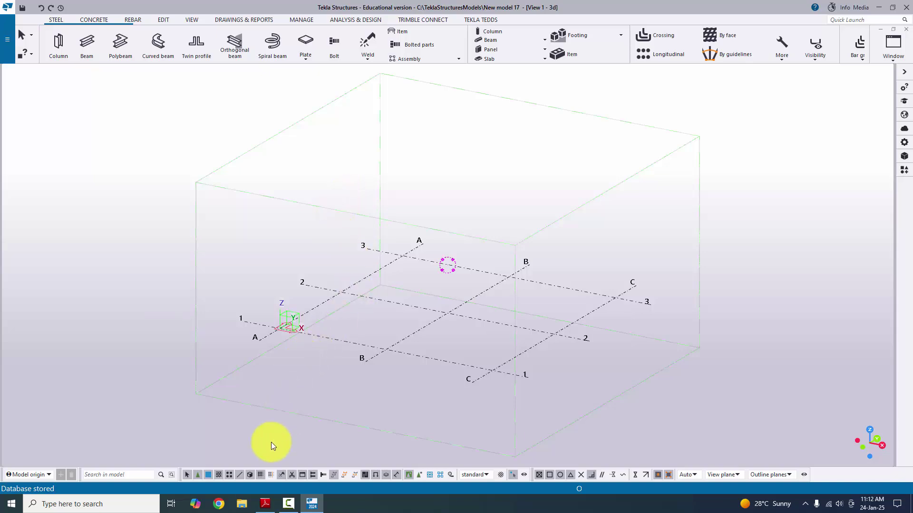
left_click(266, 504)
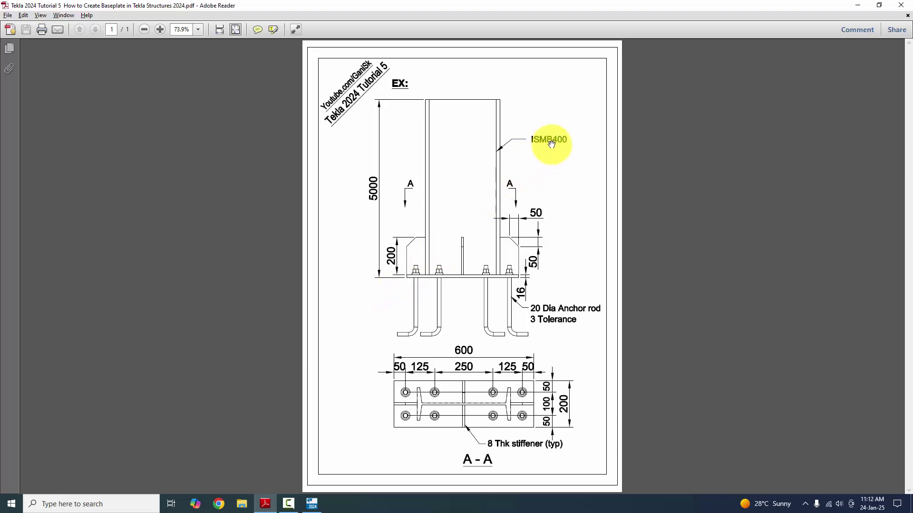
key("alt+Tab")
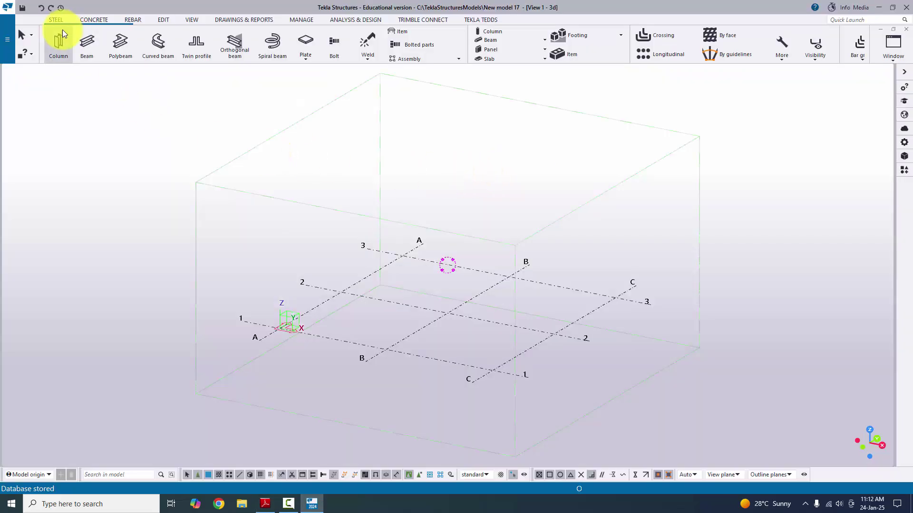
Place a steel column at the intersection of grid lines B and 1, and end the column command.
left_click(61, 45)
scroll(326, 241, "up", 3)
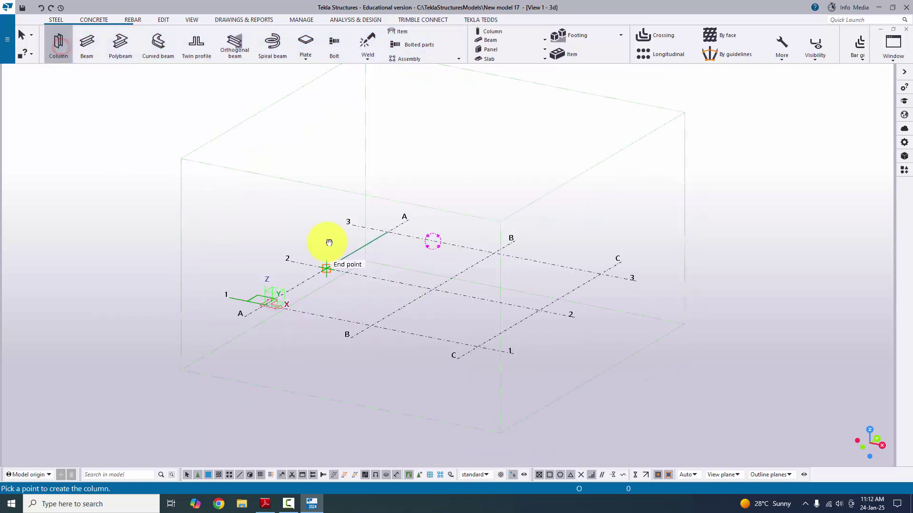
left_click(350, 283)
scroll(364, 316, "down", 2)
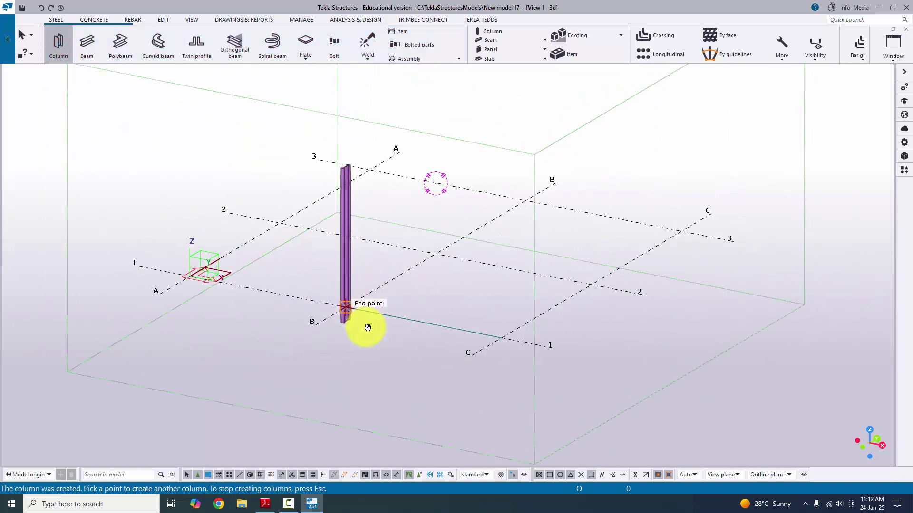
right_click(422, 193)
left_click(442, 199)
Create views along all grid lines using the standard settings, with Plan and Elevation view properties.
scroll(359, 277, "up", 5)
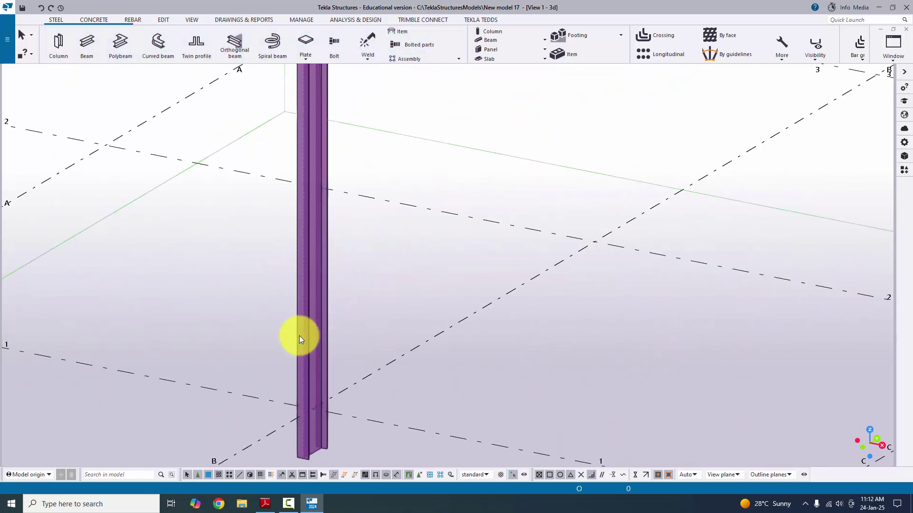
middle_click_drag(311, 388, 346, 297)
left_click(338, 294)
scroll(298, 333, "down", 3)
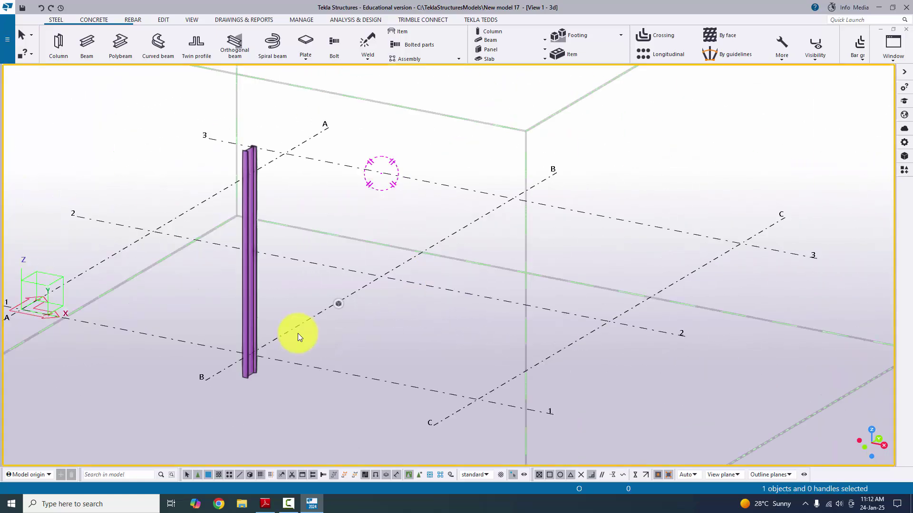
scroll(339, 330, "down", 1)
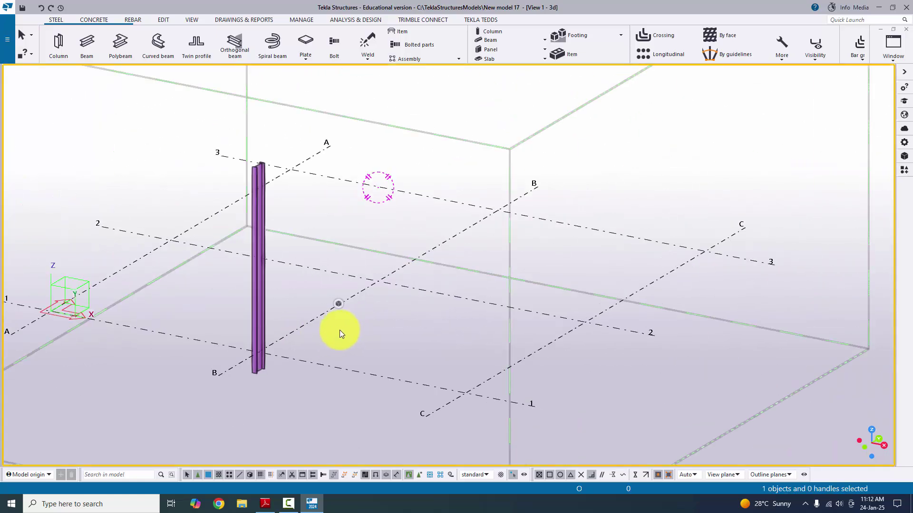
scroll(308, 316, "up", 1)
right_click(309, 317)
left_click(357, 265)
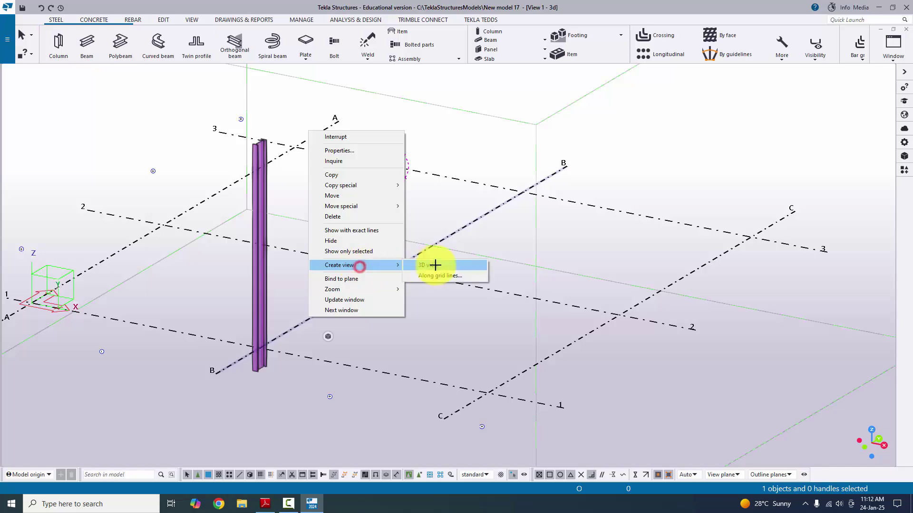
left_click(435, 274)
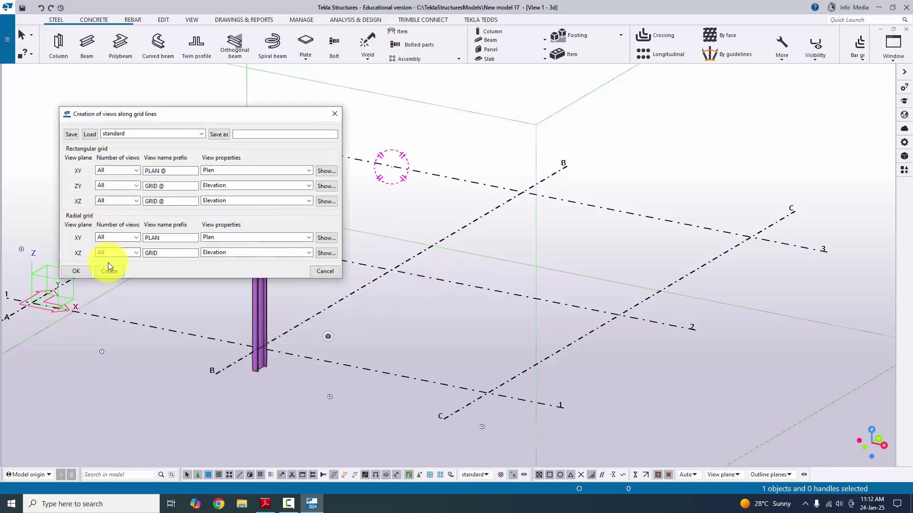
left_click(79, 311)
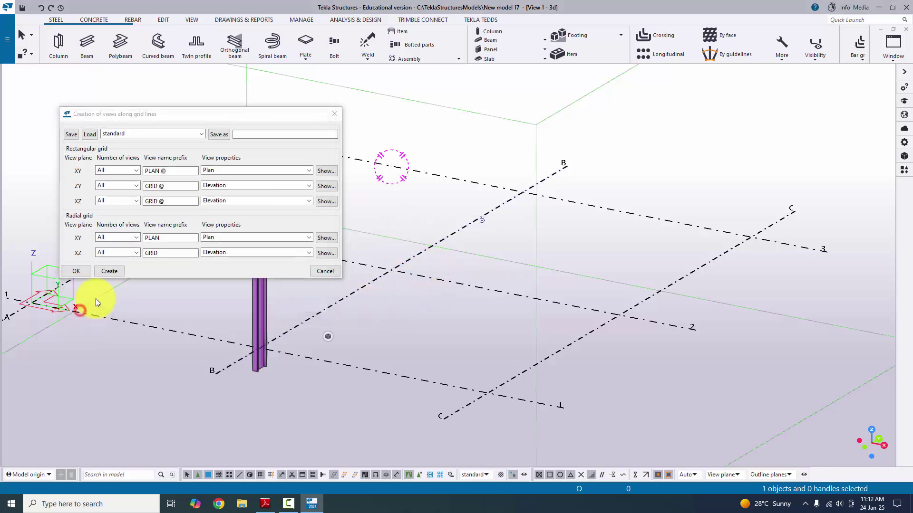
left_click(76, 271)
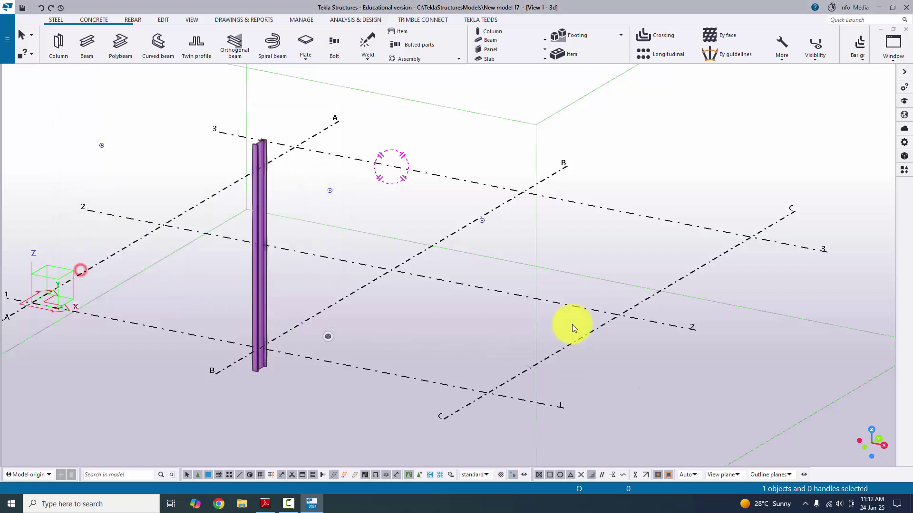
Make the named view PLAN @+0 visible and inspect the column section at grid intersection B-1.
left_click(891, 53)
left_click(868, 112)
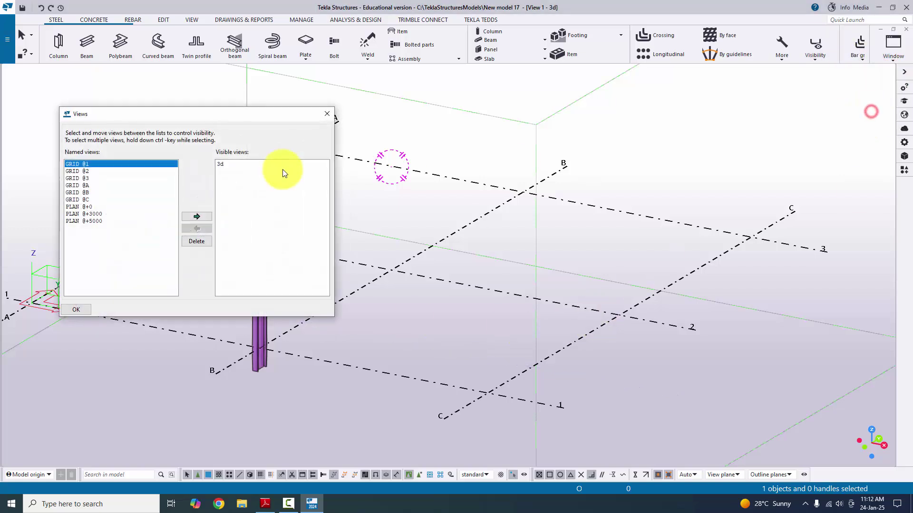
left_click(91, 208)
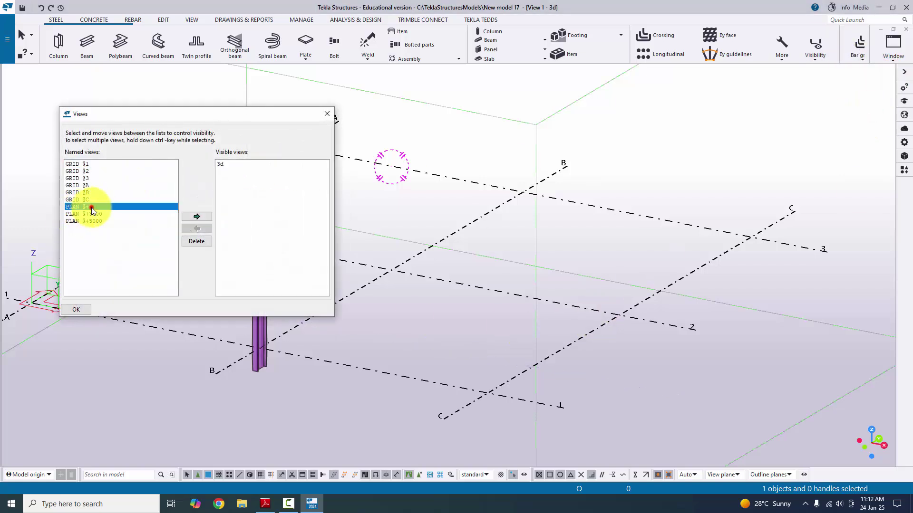
left_click(195, 216)
left_click(327, 113)
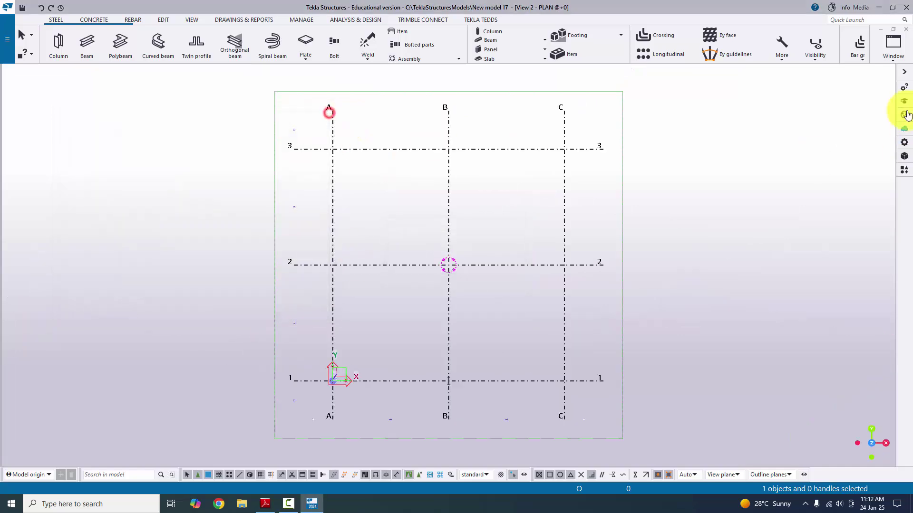
scroll(405, 375, "up", 3)
middle_click_drag(405, 375, 430, 134)
scroll(440, 185, "up", 3)
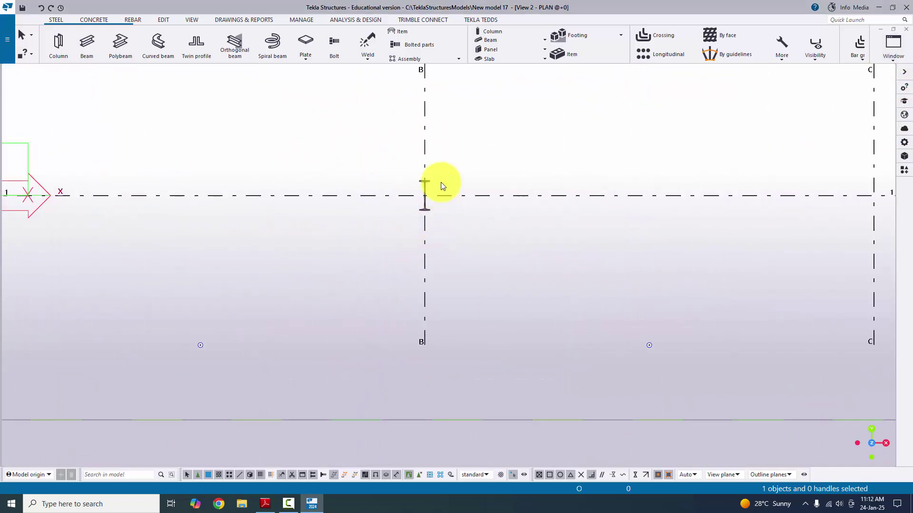
scroll(447, 200, "up", 3)
Return to the 3d view, set the view rotation origin at the column's base on grid B-1, and inspect the column around it.
left_click(888, 44)
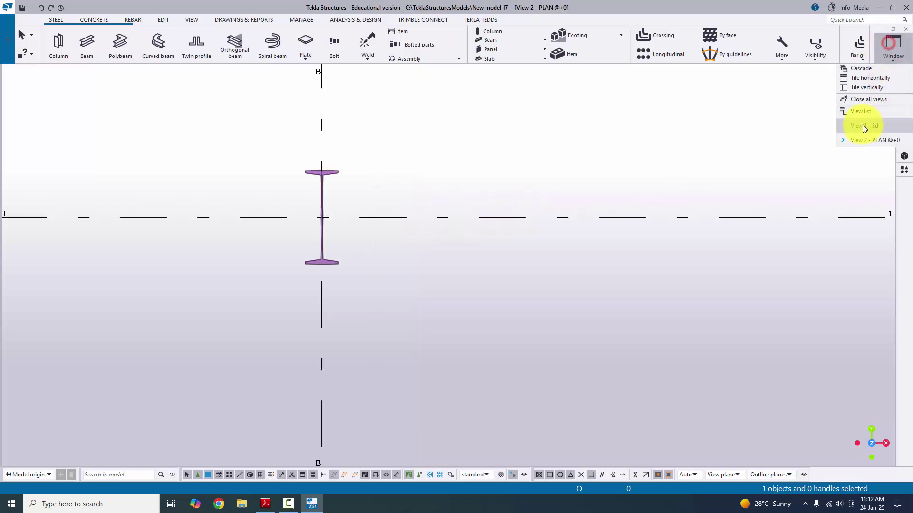
left_click(863, 126)
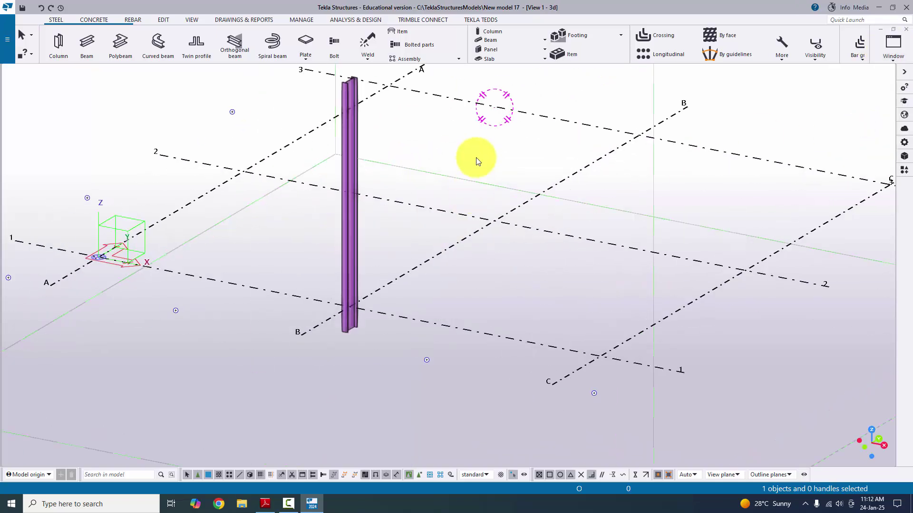
middle_click_drag(426, 200, 427, 220)
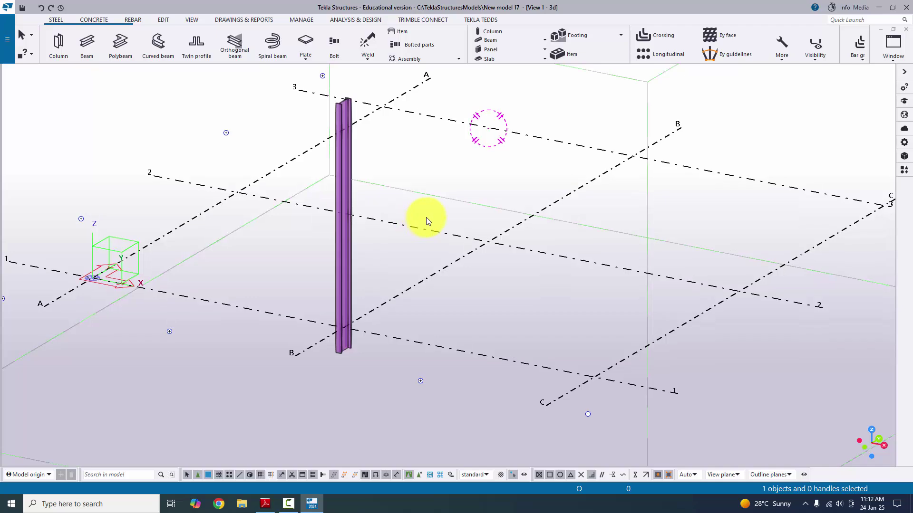
scroll(342, 280, "up", 3)
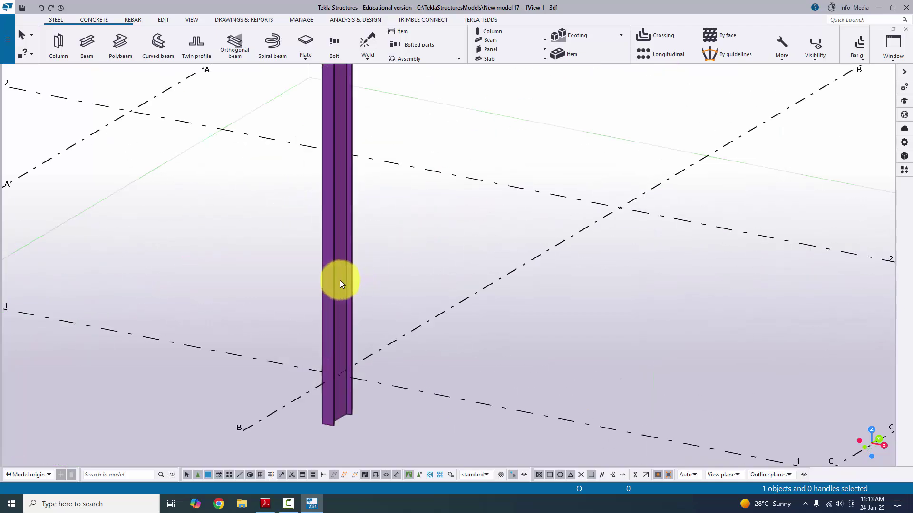
scroll(335, 267, "up", 2)
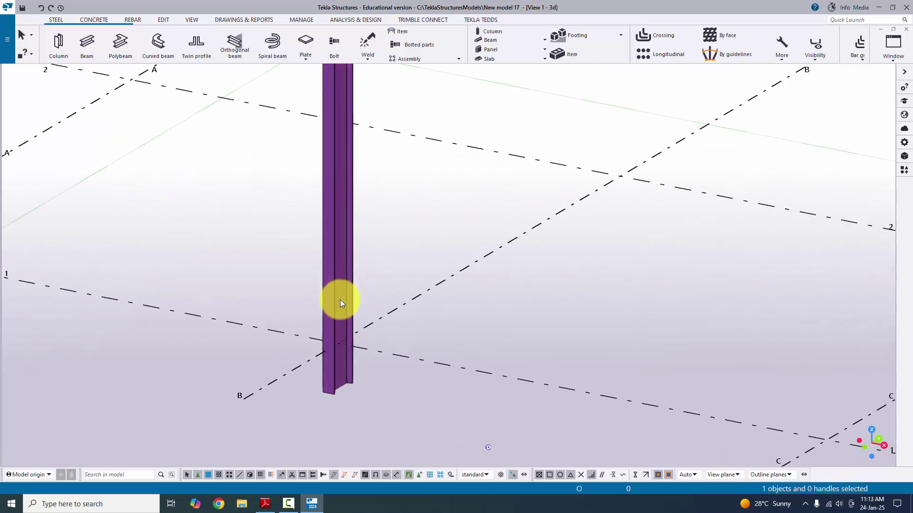
key("v")
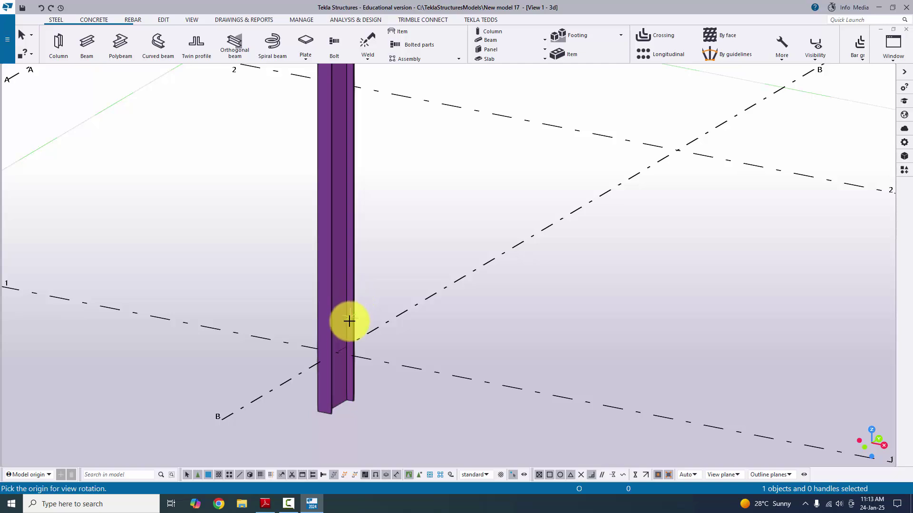
left_click(336, 355)
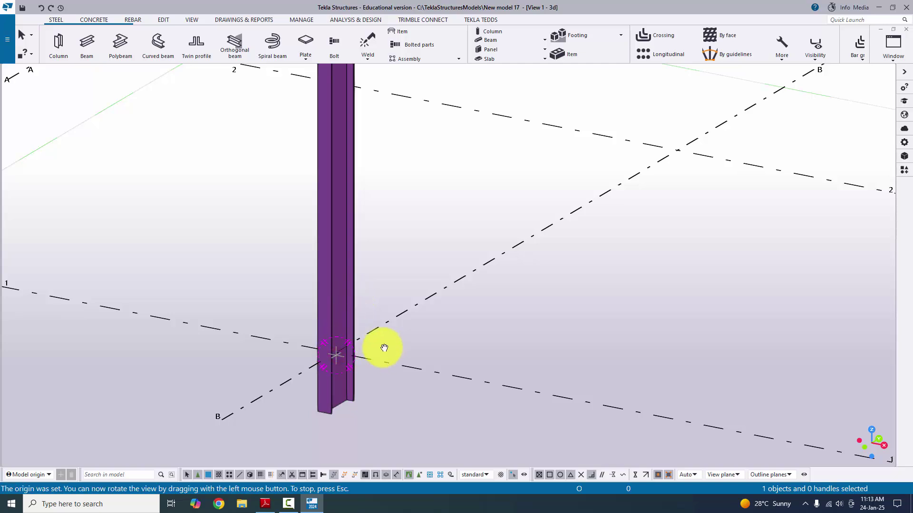
left_click_drag(355, 356, 444, 258)
right_click(451, 238)
left_click(460, 239)
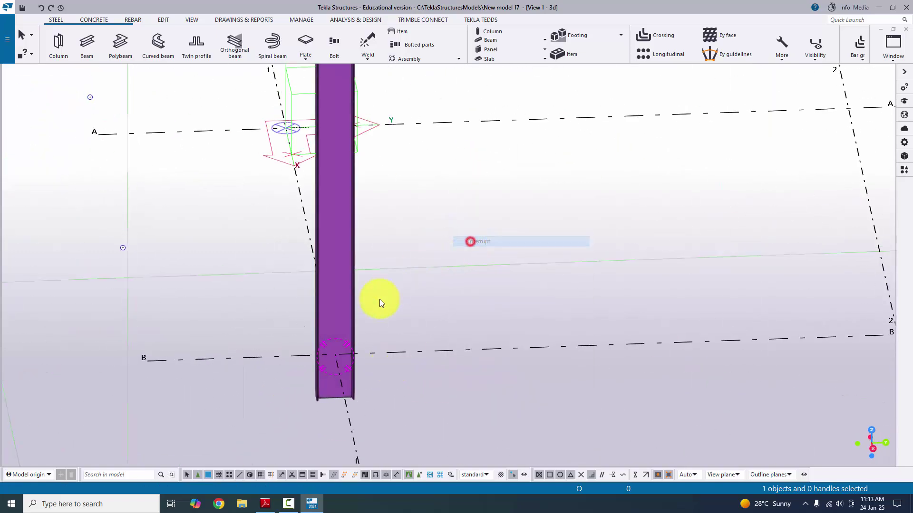
left_click_drag(378, 301, 360, 296)
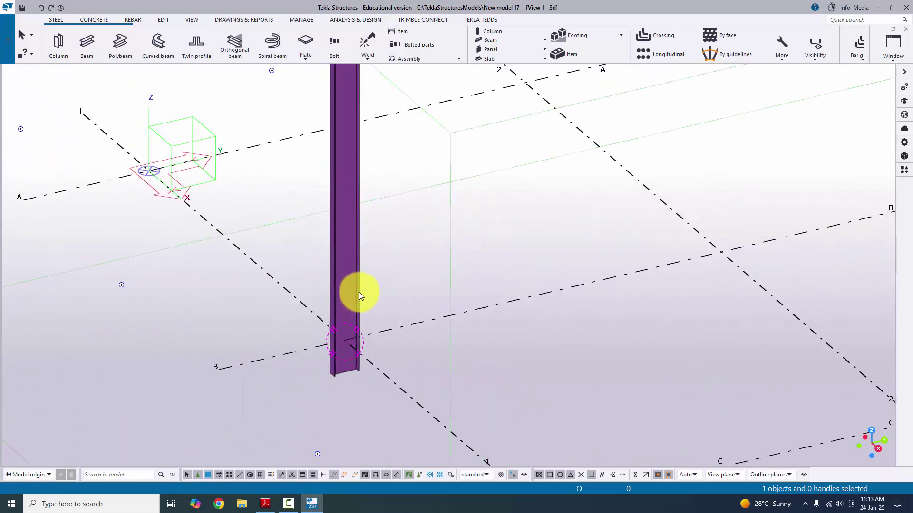
Open the steel column's properties and check the required profile against the PDF drawing.
double_click(352, 265)
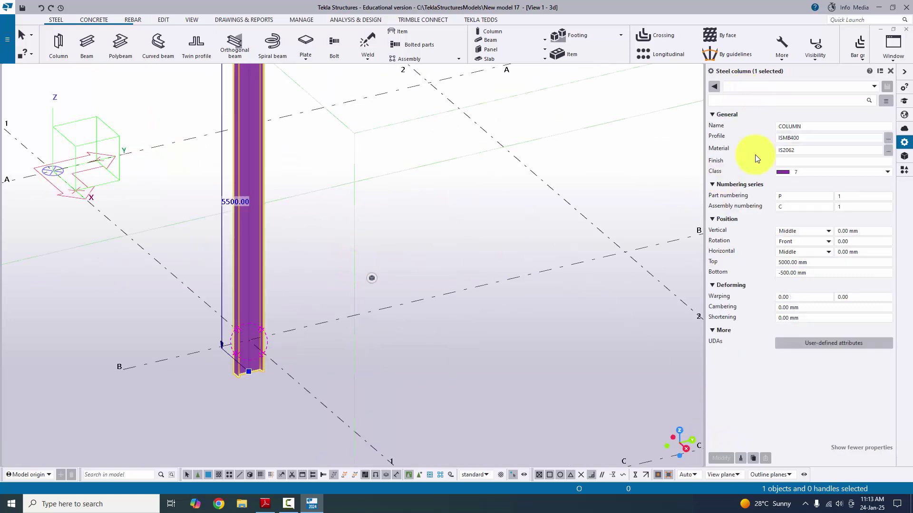
left_click(265, 504)
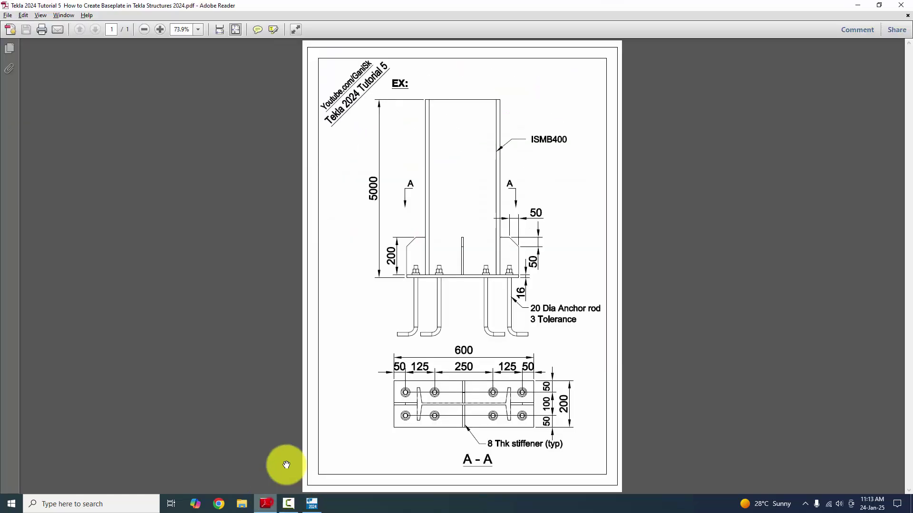
key("alt+Tab")
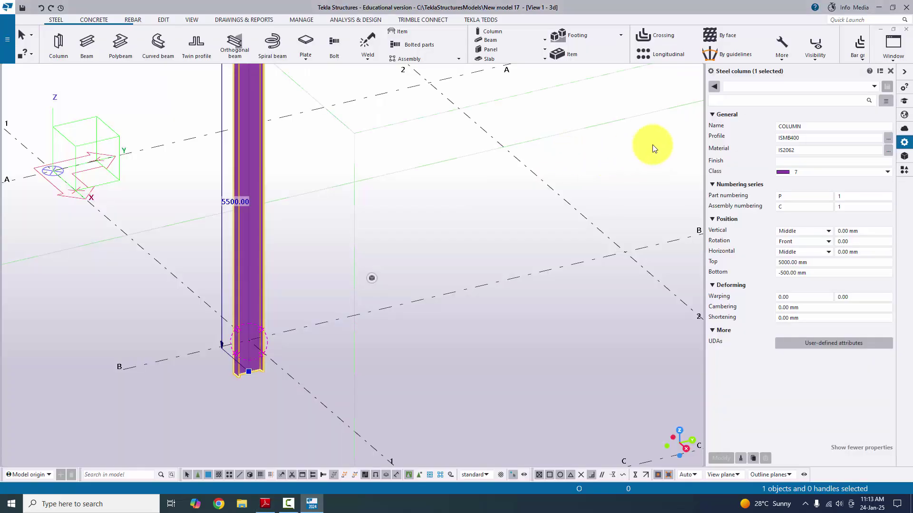
Set the column's profile to ISMB300 from the ISMB group of I profiles and apply it to the model.
left_click(786, 150)
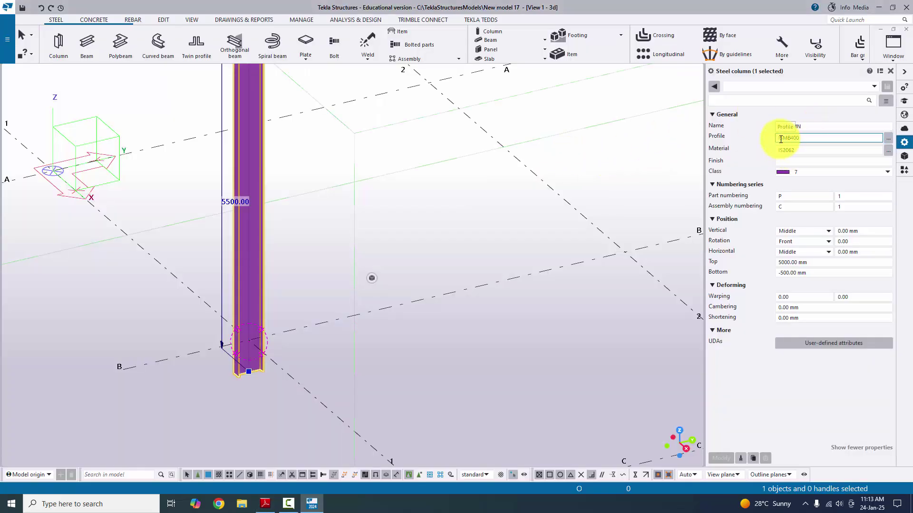
left_click(889, 141)
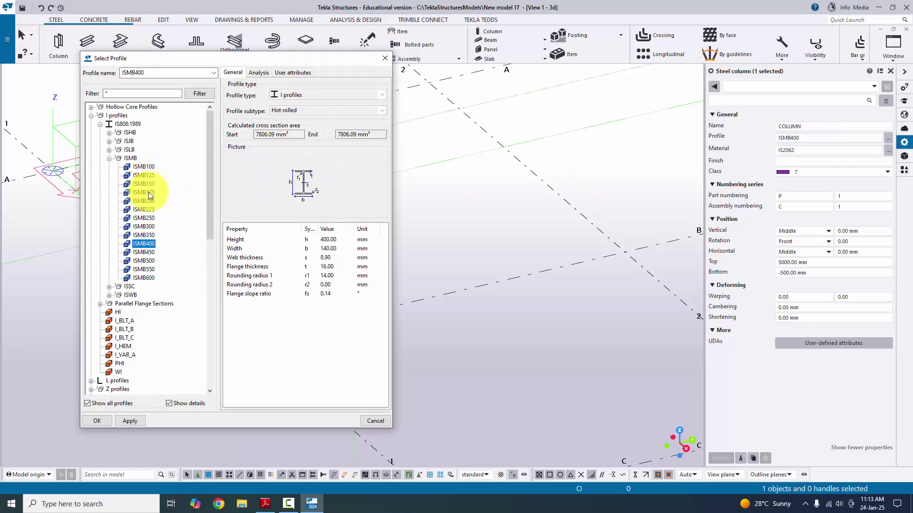
left_click(143, 226)
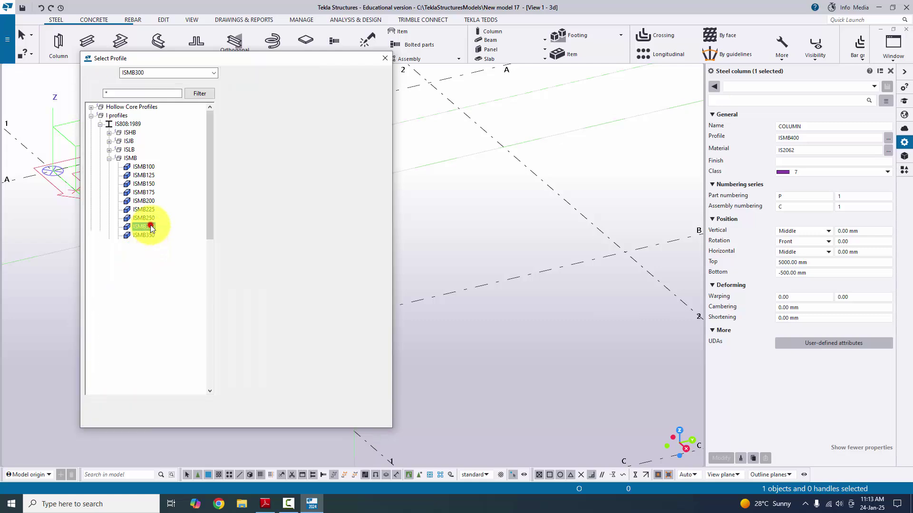
left_click(131, 420)
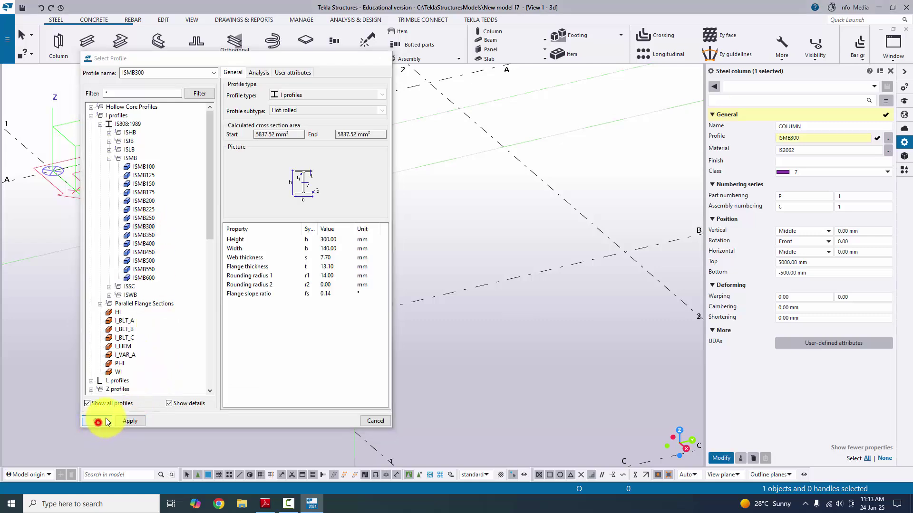
left_click(98, 421)
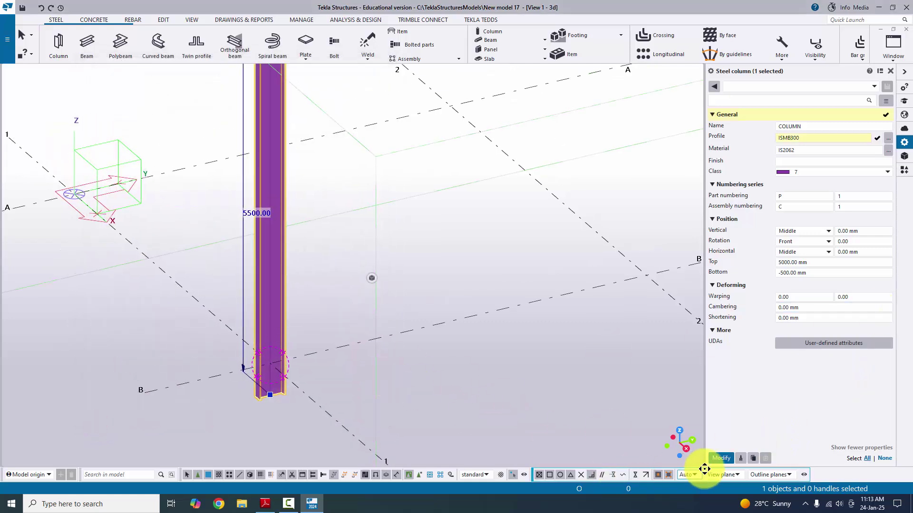
left_click(721, 458)
scroll(313, 403, "up", 3)
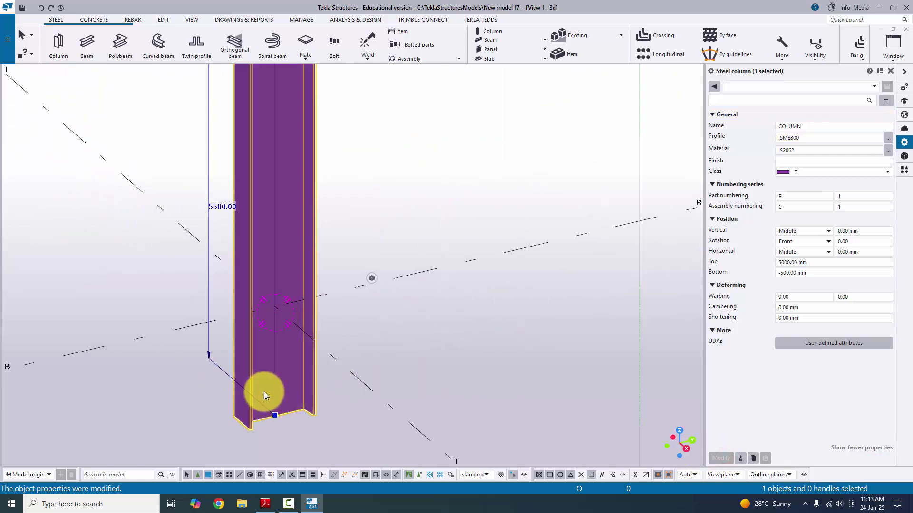
scroll(265, 334, "down", 2, "ctrl")
scroll(275, 339, "down", 2)
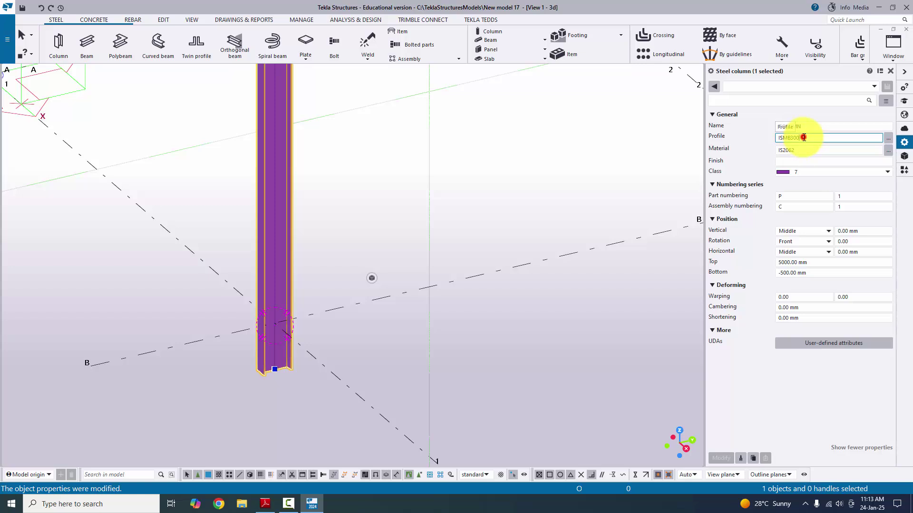
scroll(433, 214, "down", 2)
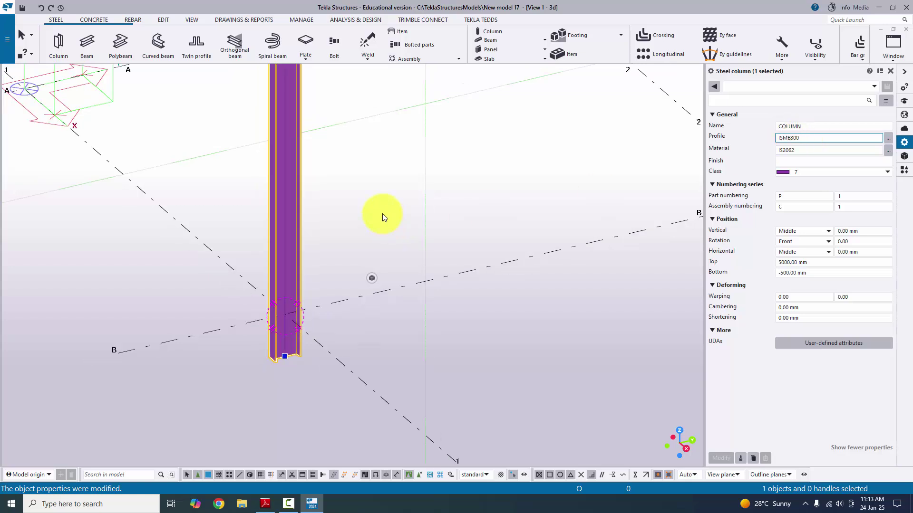
Check the column profile in the PDF drawing, set the column's profile to ISMB400 and apply it.
left_click(266, 503)
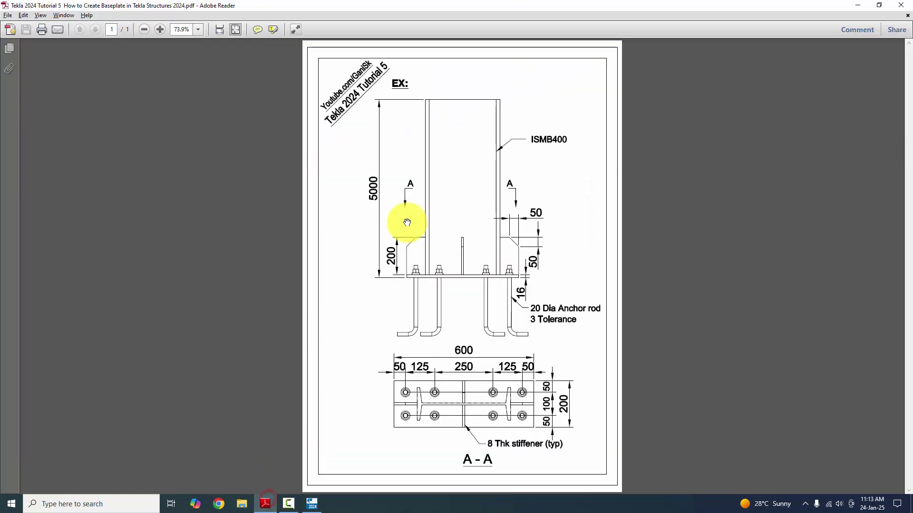
key("alt+Tab")
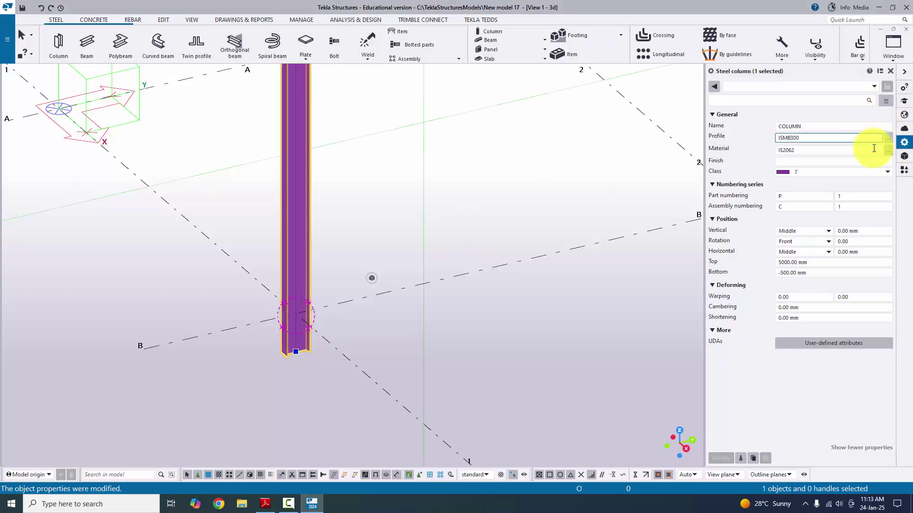
left_click(887, 140)
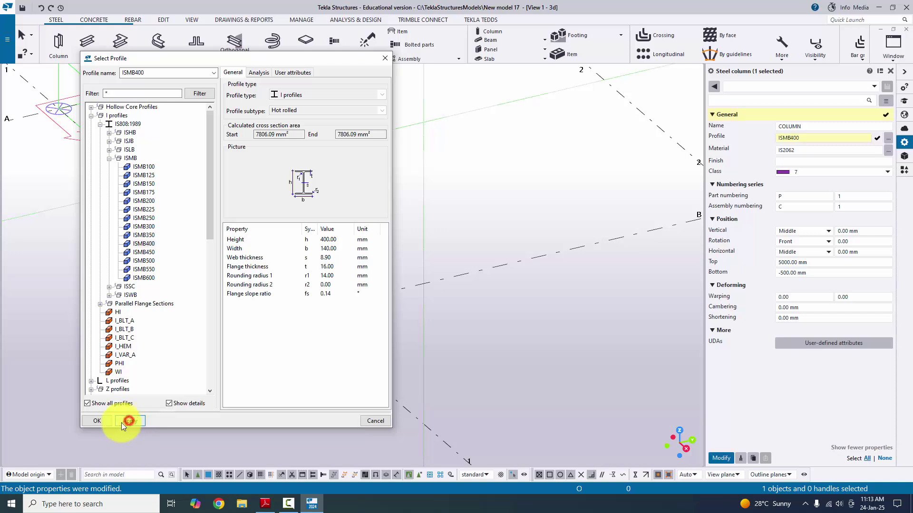
left_click(97, 421)
left_click(721, 457)
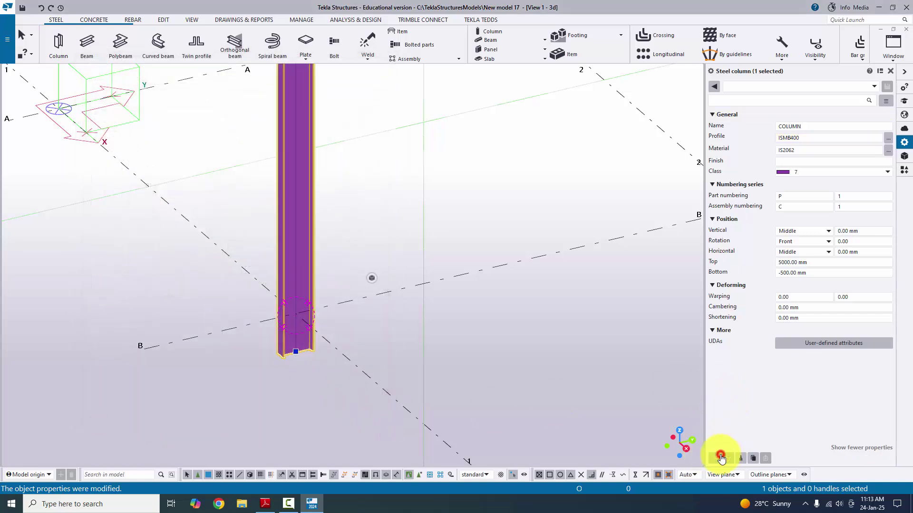
middle_click_drag(456, 376, 359, 325, "ctrl")
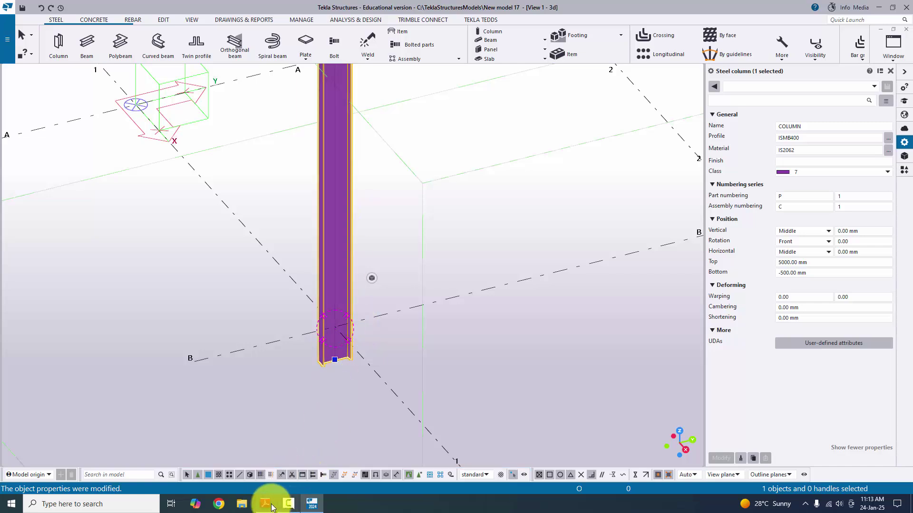
Set the column's bottom level to 0 mm and apply the modification.
left_click_drag(265, 506, 313, 509)
left_click(314, 508)
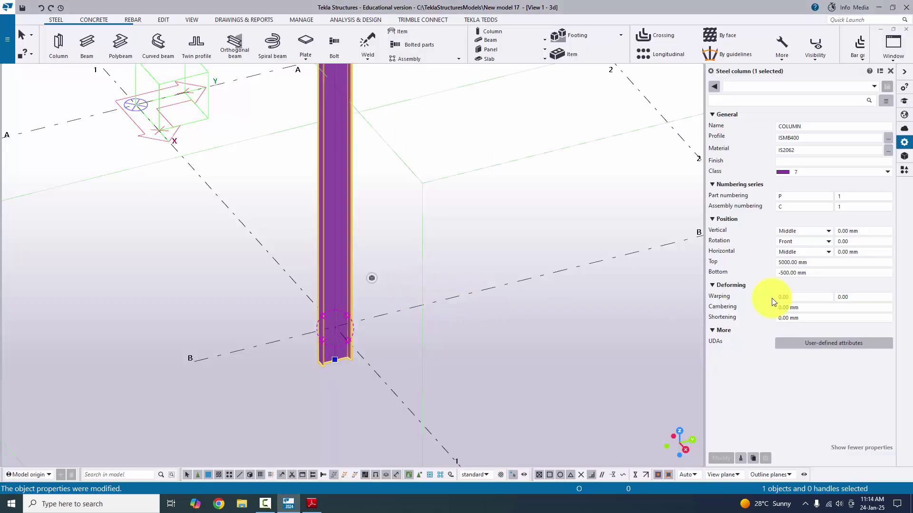
left_click(798, 273)
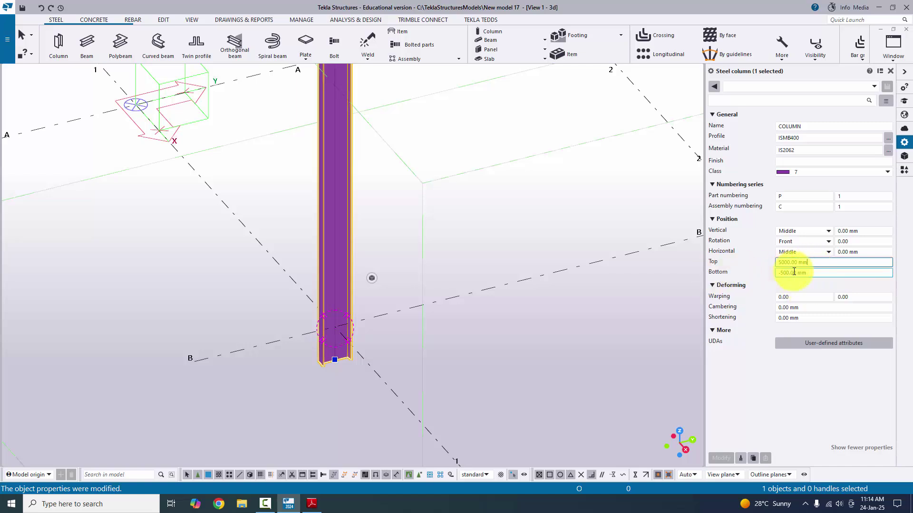
type("0")
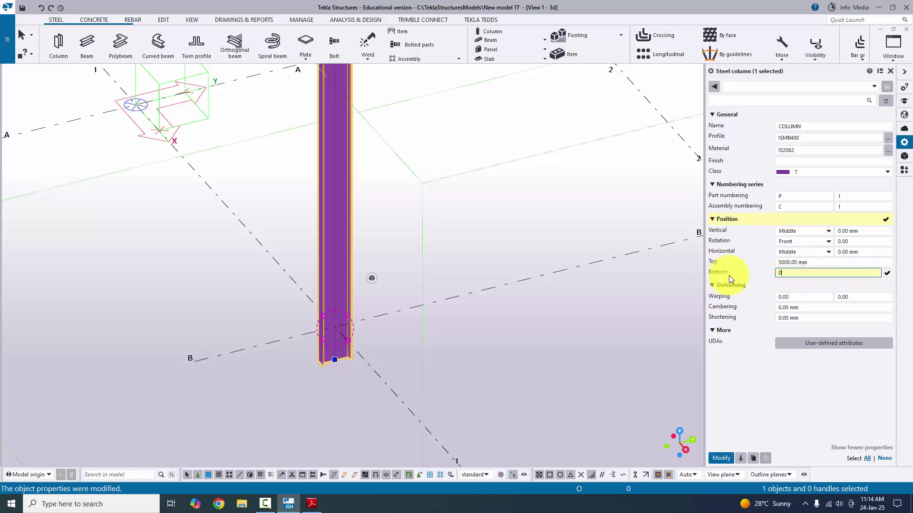
left_click(721, 459)
Inspect the modified column in the 3d view from its base on grid B-1 up to its full height.
scroll(328, 323, "up", 5)
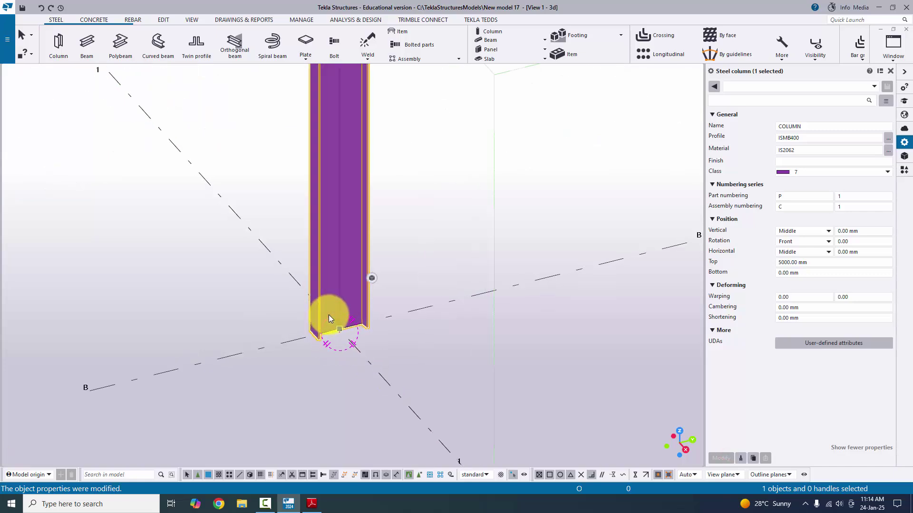
mouse_move(385, 353)
middle_mouse_down("ctrl")
mouse_move(376, 338)
mouse_move(398, 304)
mouse_move(385, 340)
middle_mouse_up("ctrl")
scroll(385, 340, "down", 10)
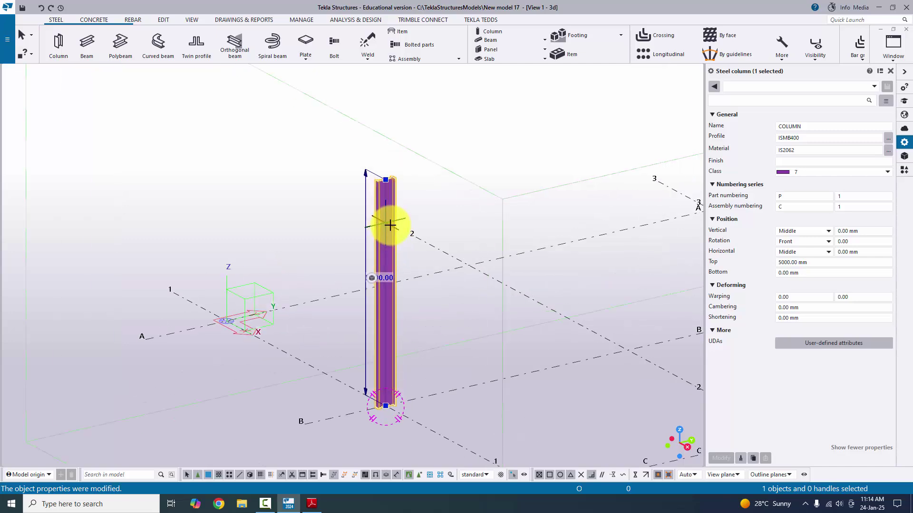
left_click(378, 266)
scroll(549, 188, "down", 1)
middle_click_drag(550, 188, 587, 171)
scroll(534, 200, "up", 3)
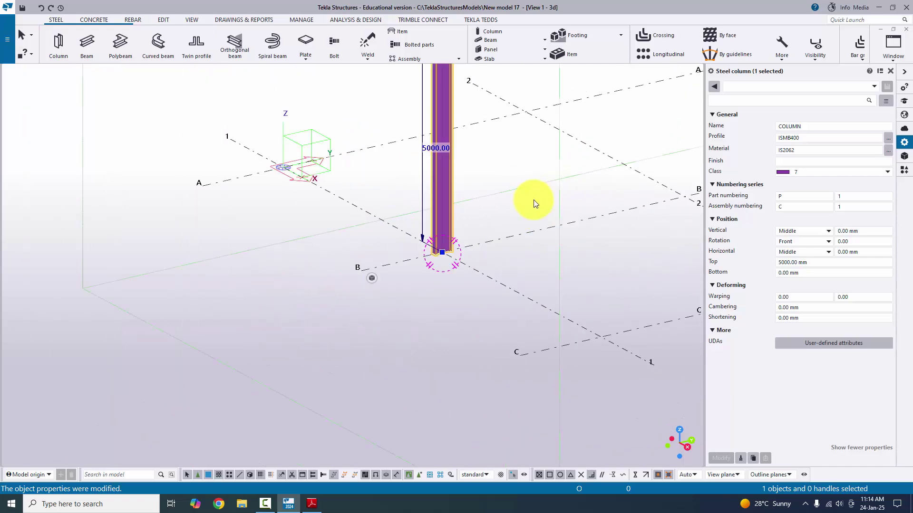
middle_click_drag(534, 200, 468, 318)
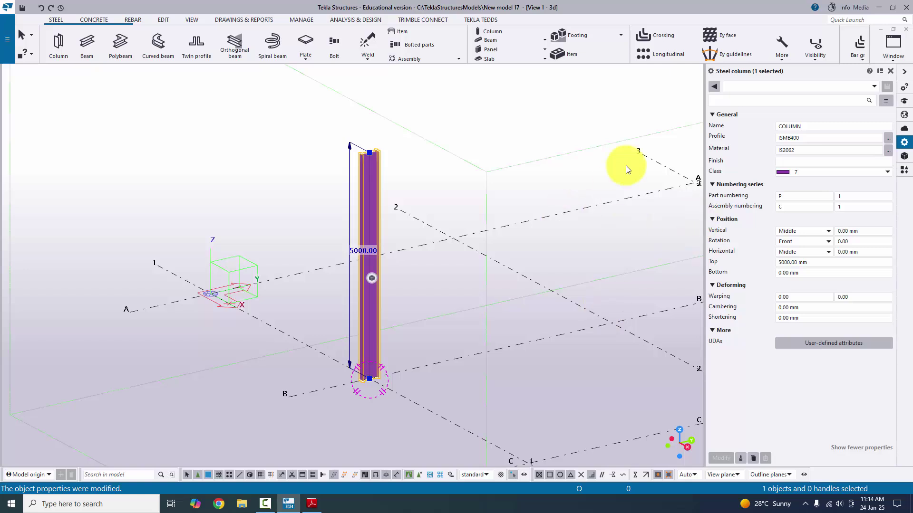
Switch to the PLAN @+0 view and compare the column's orientation with section A-A in the PDF drawing.
left_click(894, 53)
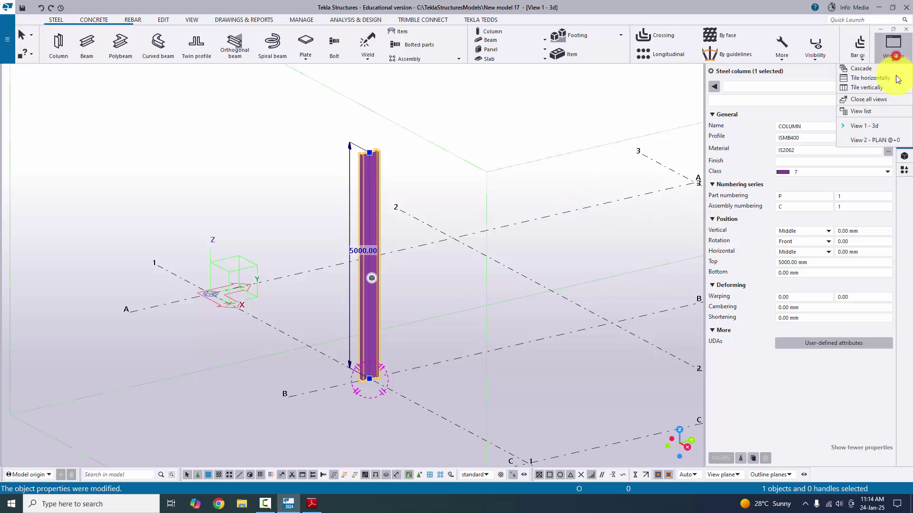
left_click(873, 141)
scroll(264, 244, "up", 2)
middle_click_drag(264, 245, 326, 309)
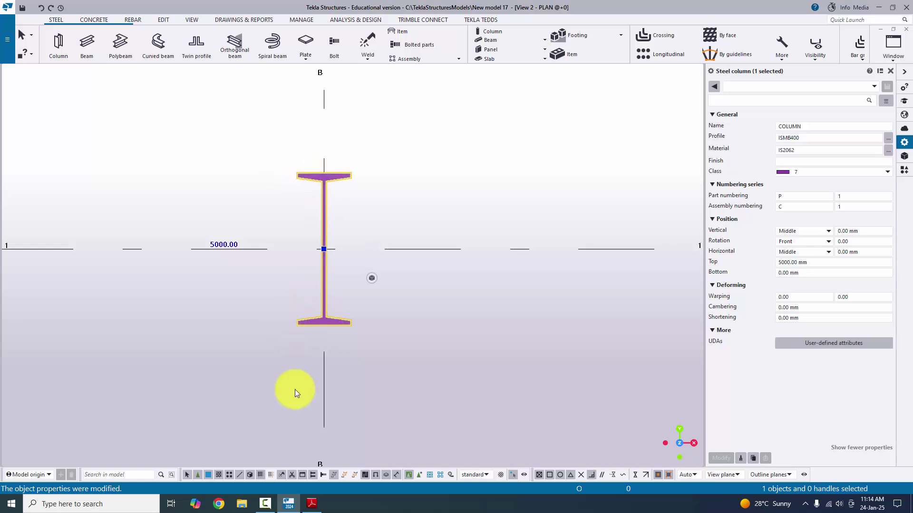
left_click(311, 503)
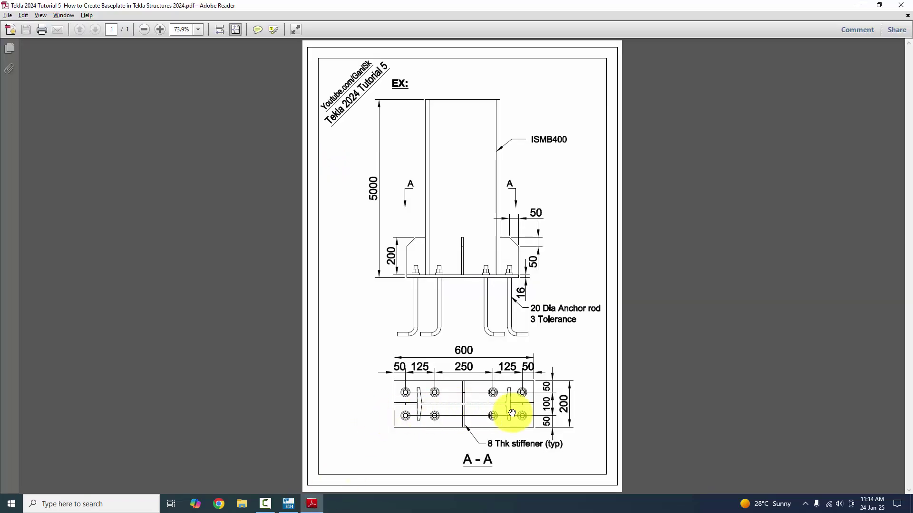
key("alt+Tab")
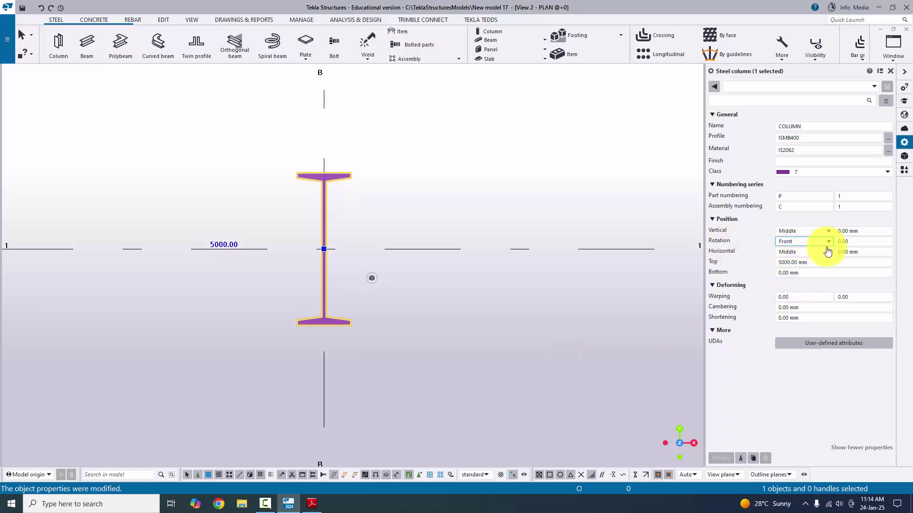
Set the column's rotation to Top with a 0.00 angle, apply it and close the column properties.
left_click(850, 242)
left_click_drag(851, 241, 807, 246)
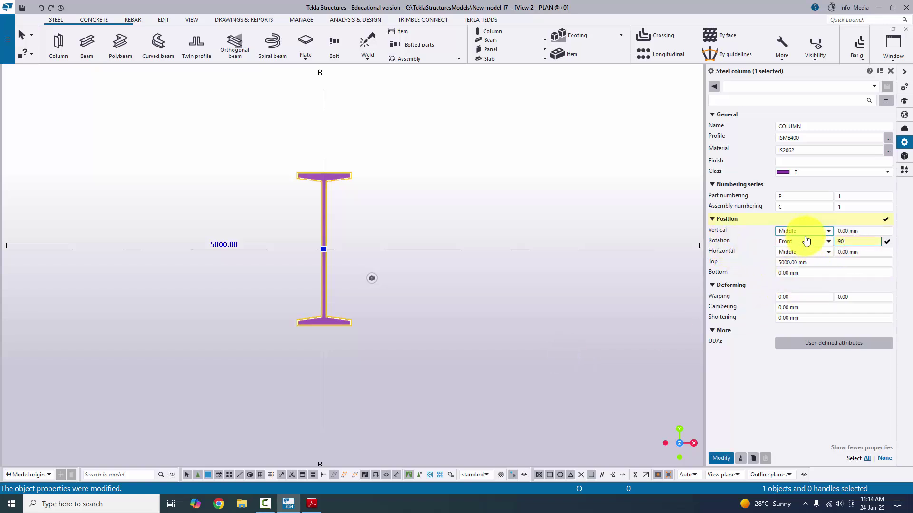
left_click(790, 262)
left_click(722, 458)
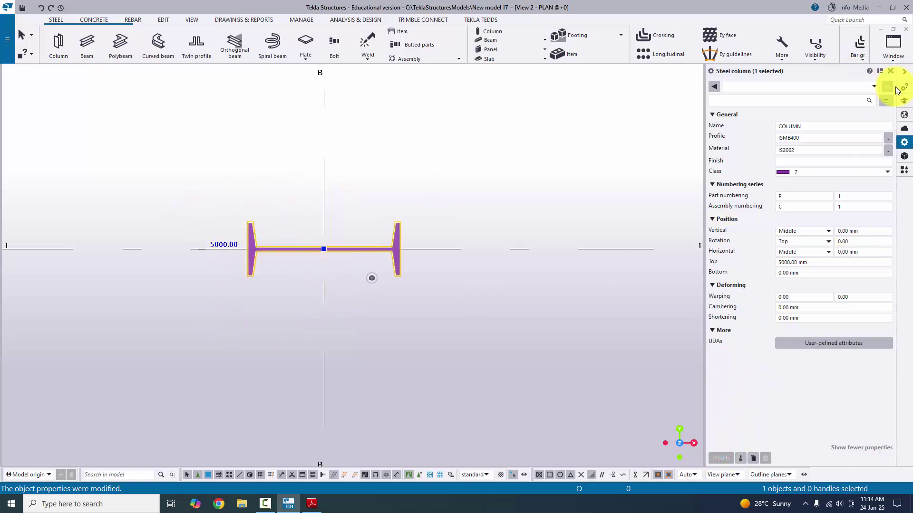
left_click(889, 71)
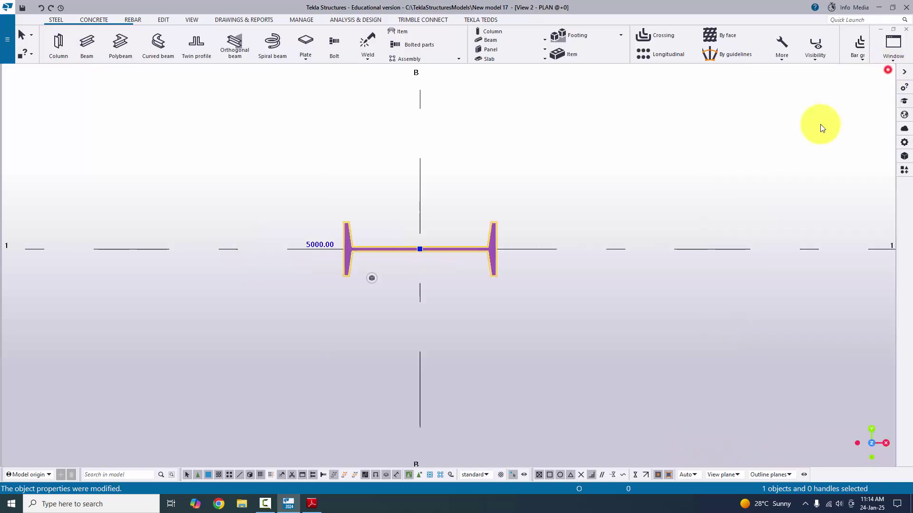
Return to the 3d view, redraw it and inspect the rotated column down to its base on grid B-1.
left_click(879, 47)
left_click(884, 123)
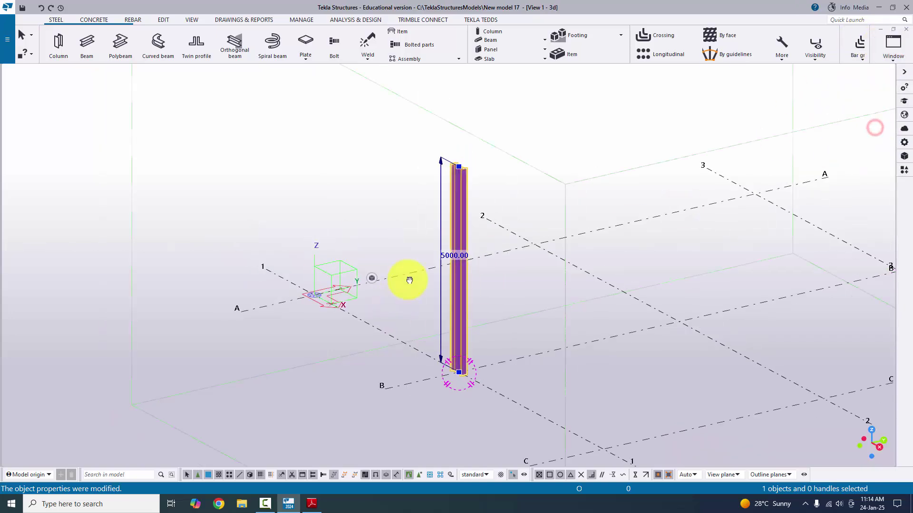
right_click(553, 151)
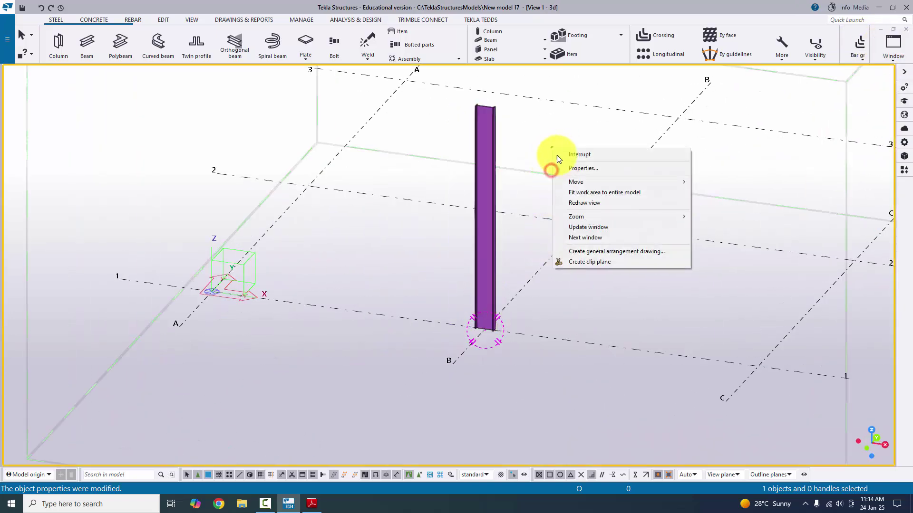
left_click(575, 204)
mouse_move(376, 280)
middle_mouse_down("ctrl")
mouse_move(586, 271)
mouse_move(407, 277)
mouse_move(504, 275)
mouse_move(414, 281)
mouse_move(459, 360)
middle_mouse_up("ctrl")
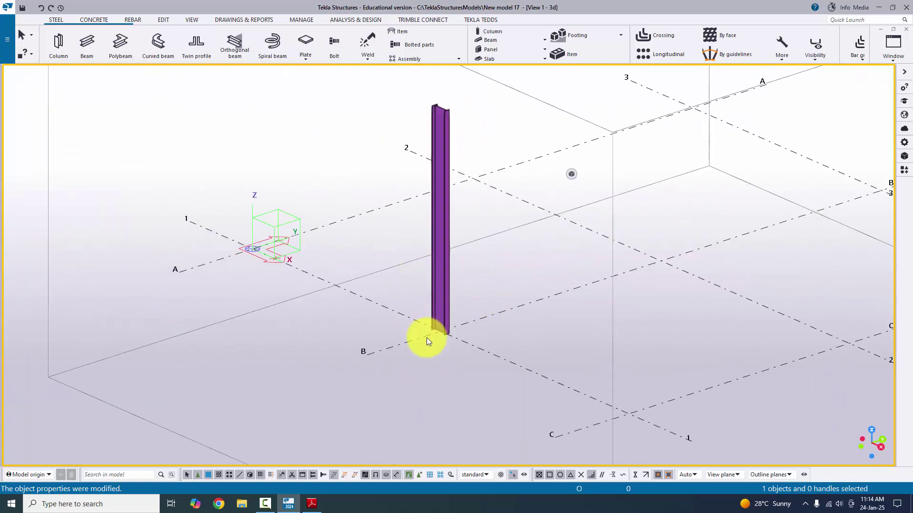
scroll(426, 341, "up", 6)
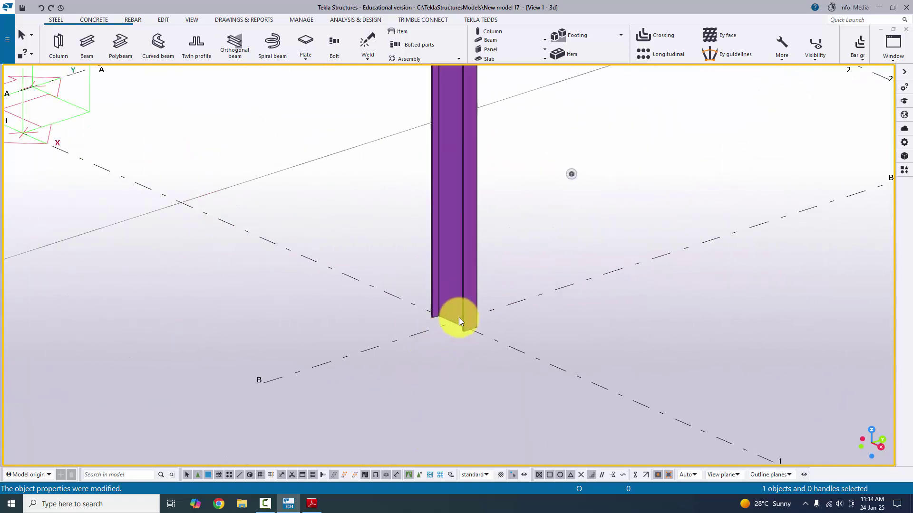
Compare the column's orientation with section A-A in the PDF drawing and inspect its base in the 3d view.
left_click(310, 505)
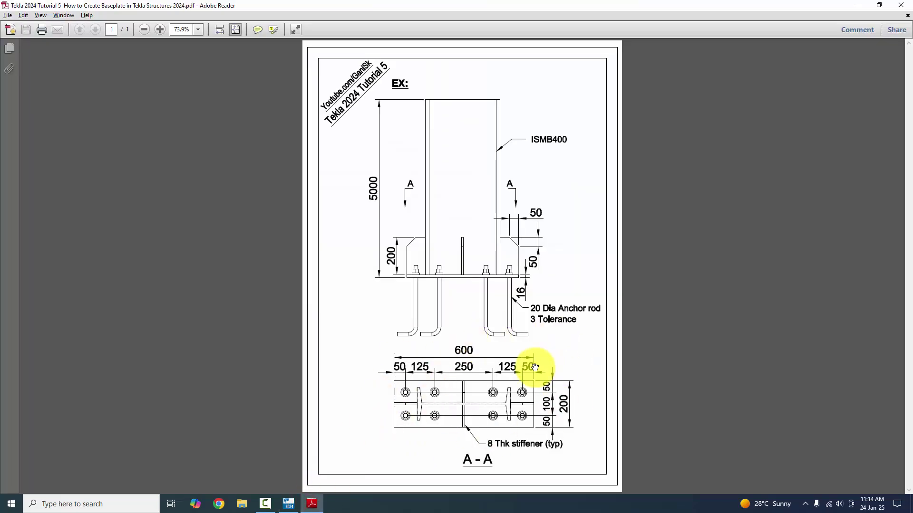
key("alt+Tab")
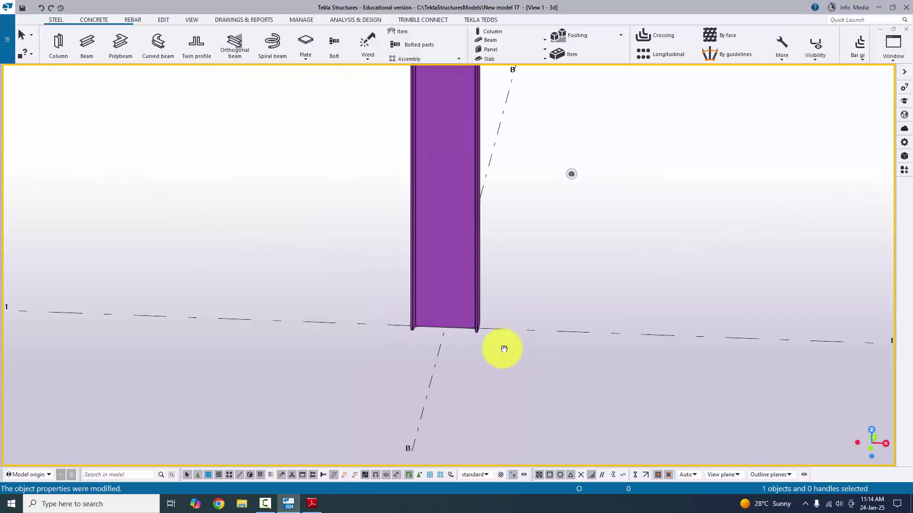
middle_click_drag(504, 350, 473, 314, "ctrl")
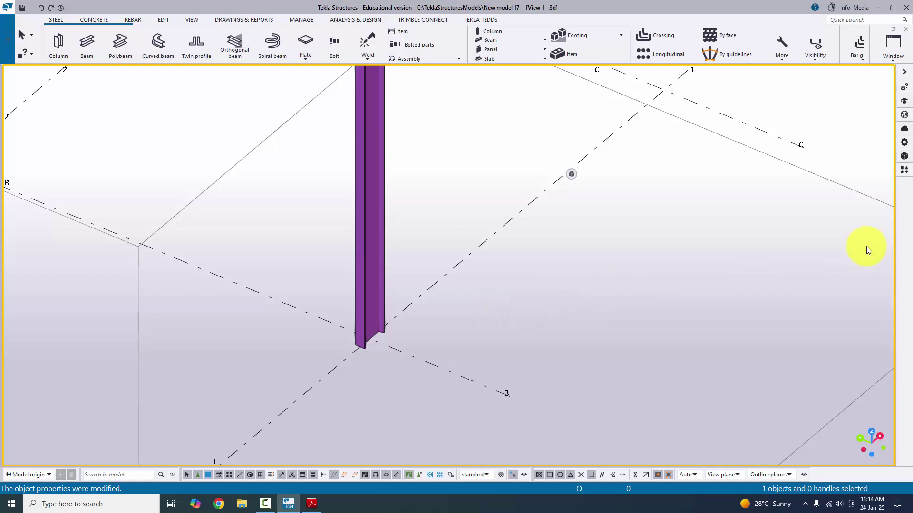
Search the applications and components for "base plate" and start the Stiffened base plate (1014) component.
left_click(904, 172)
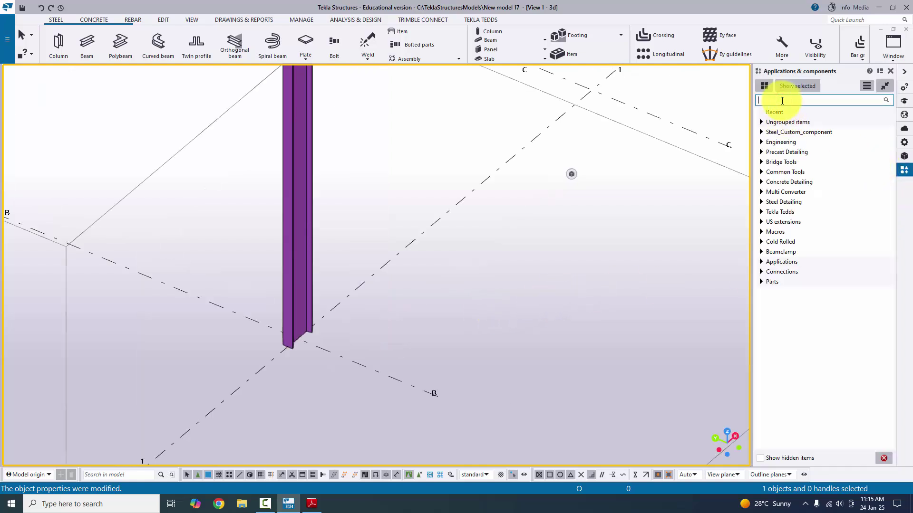
type("base plate")
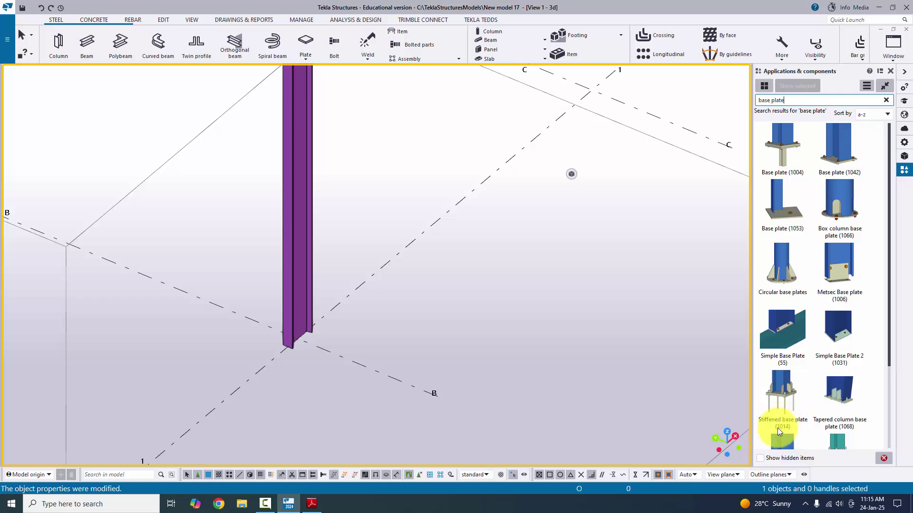
left_click(785, 395)
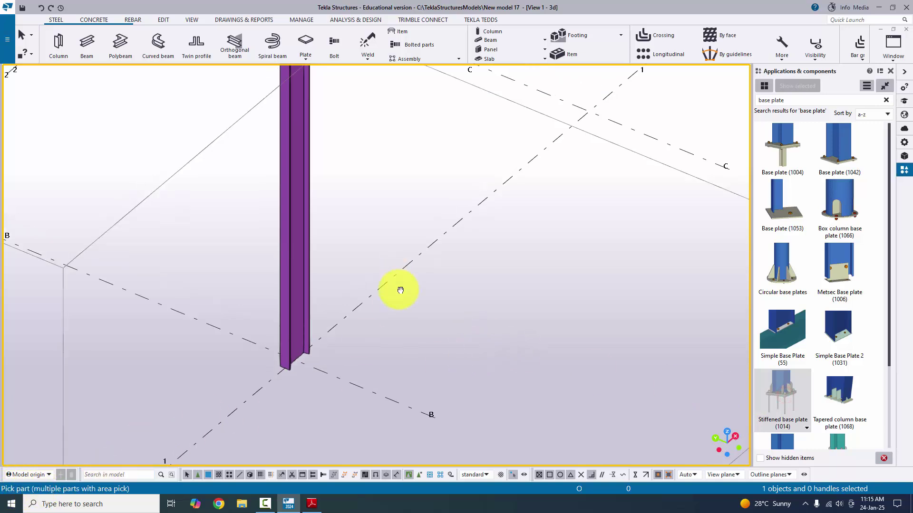
Place the stiffened base plate on the column at its bottom point on grid B-1, end the command and close the component catalog.
left_click(278, 271)
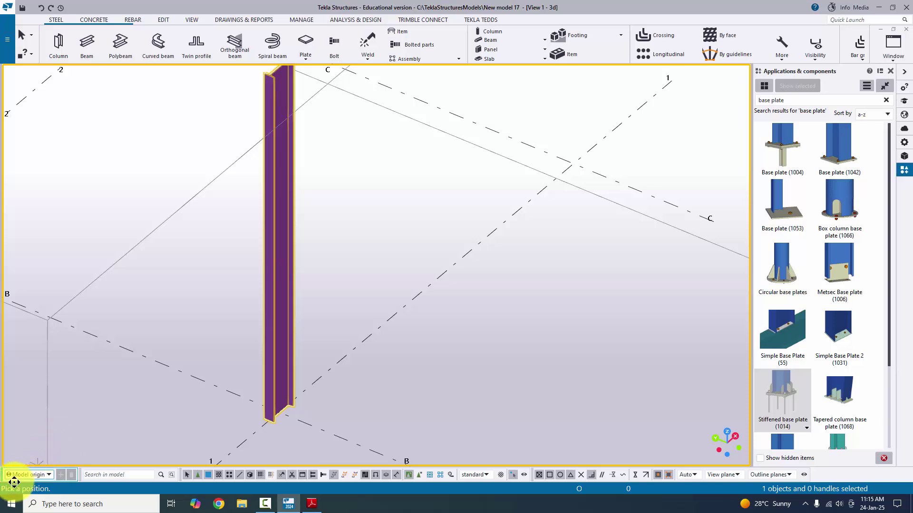
middle_click_drag(184, 423, 329, 402, "ctrl")
scroll(281, 414, "up", 5)
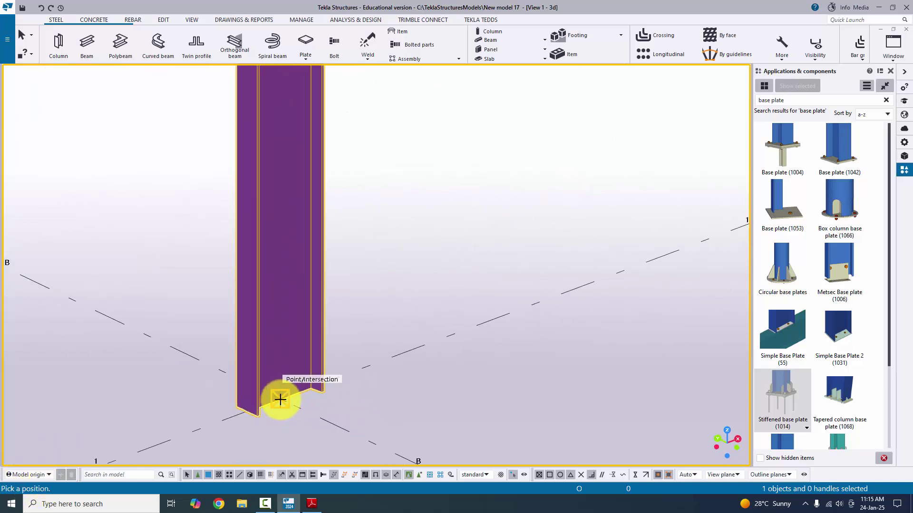
left_click(288, 400)
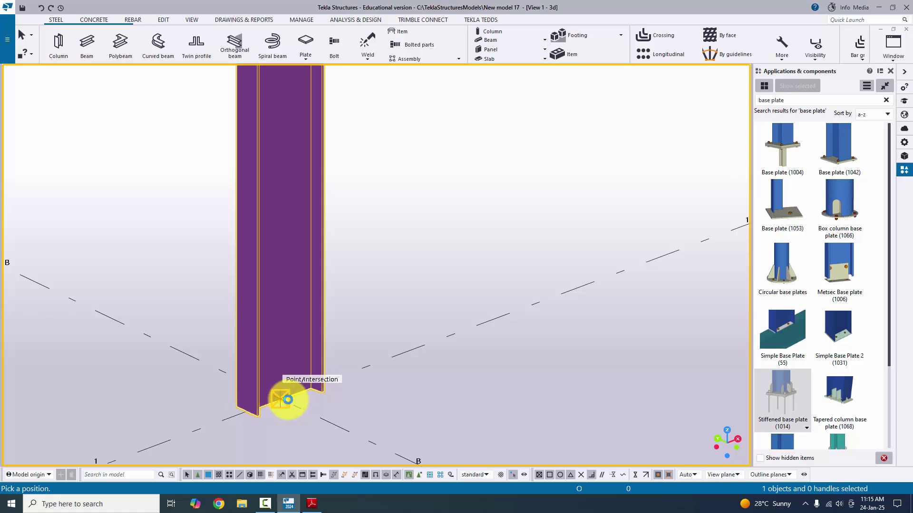
left_click(291, 398)
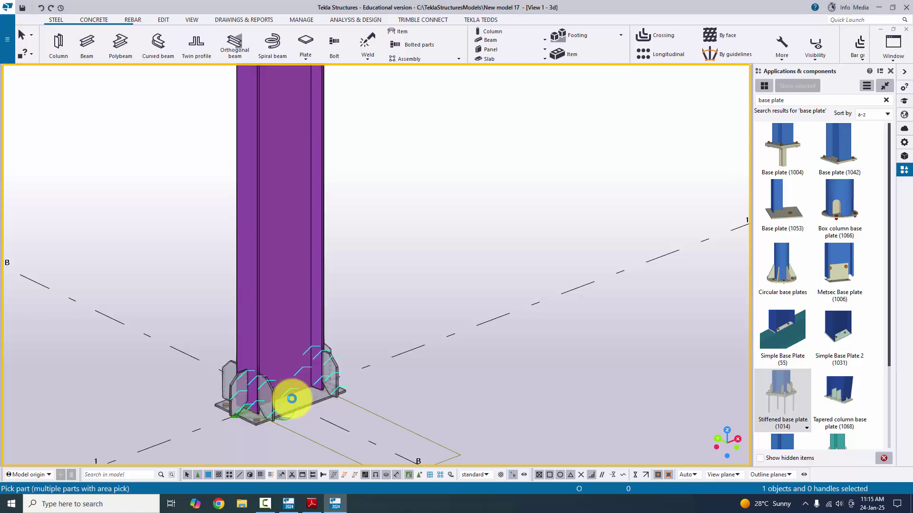
right_click(516, 186)
left_click(526, 194)
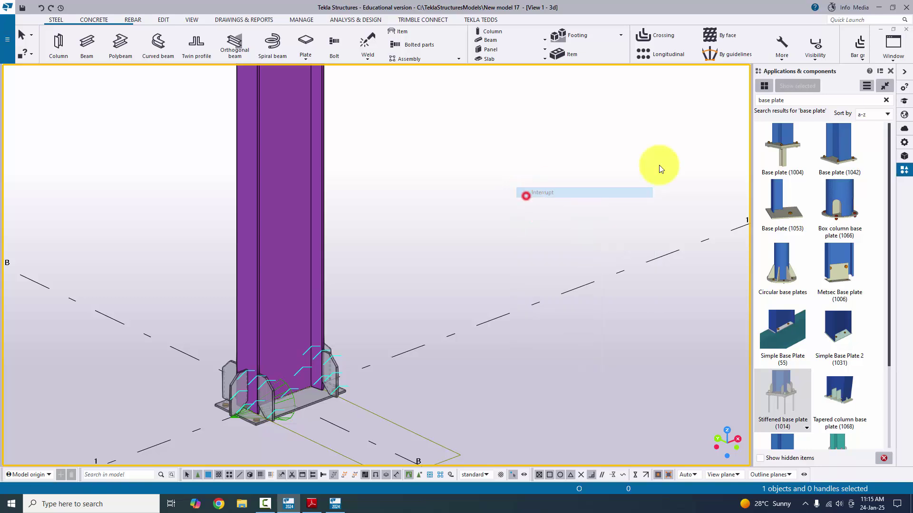
left_click(890, 71)
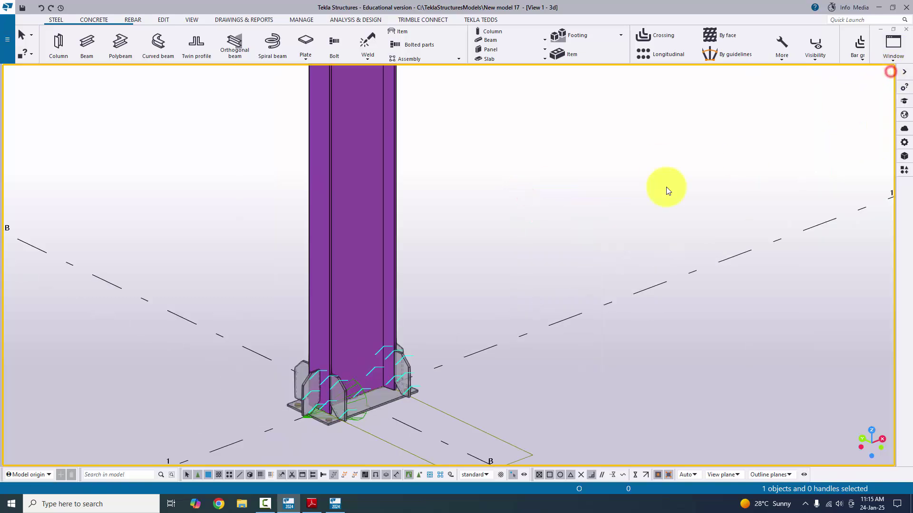
Redraw the 3d view and show the base plate and stiffeners as opaque rendered parts.
right_click(505, 162)
left_click(510, 207)
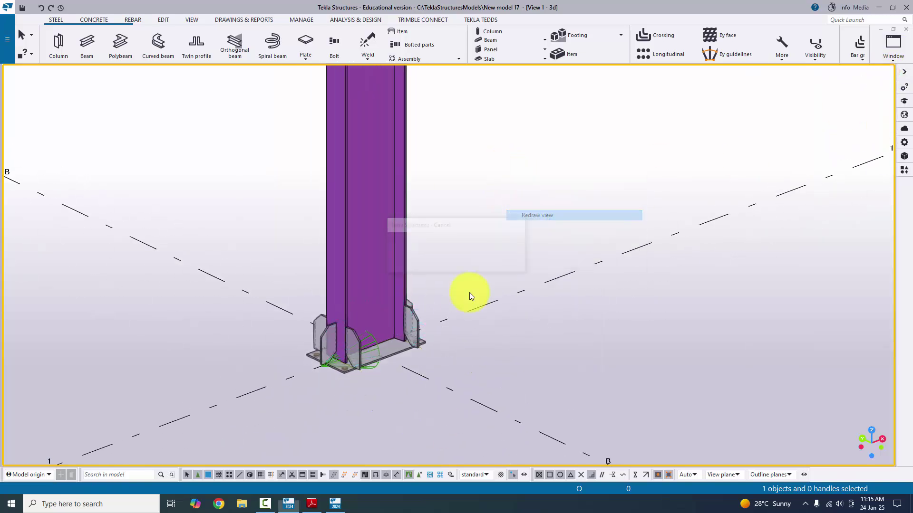
scroll(376, 362, "up", 3)
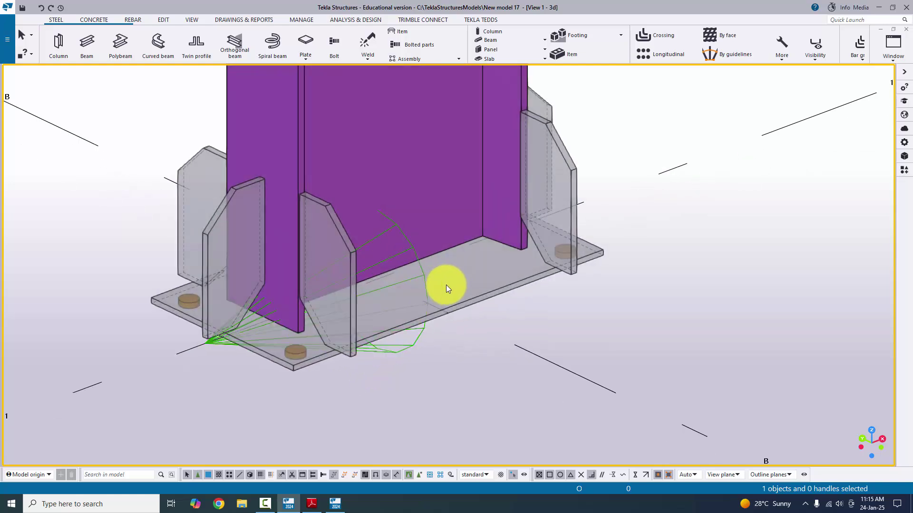
scroll(466, 280, "down", 2)
middle_click_drag(465, 276, 450, 312)
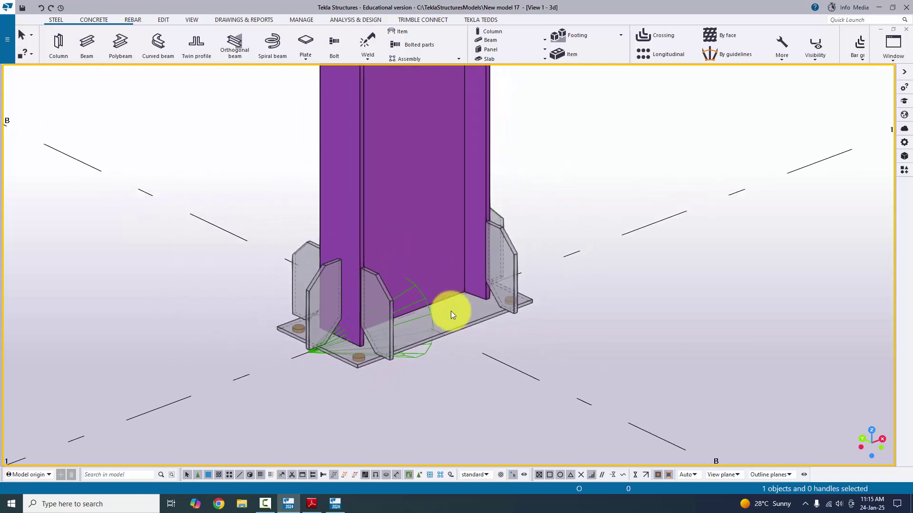
key("ctrl+4")
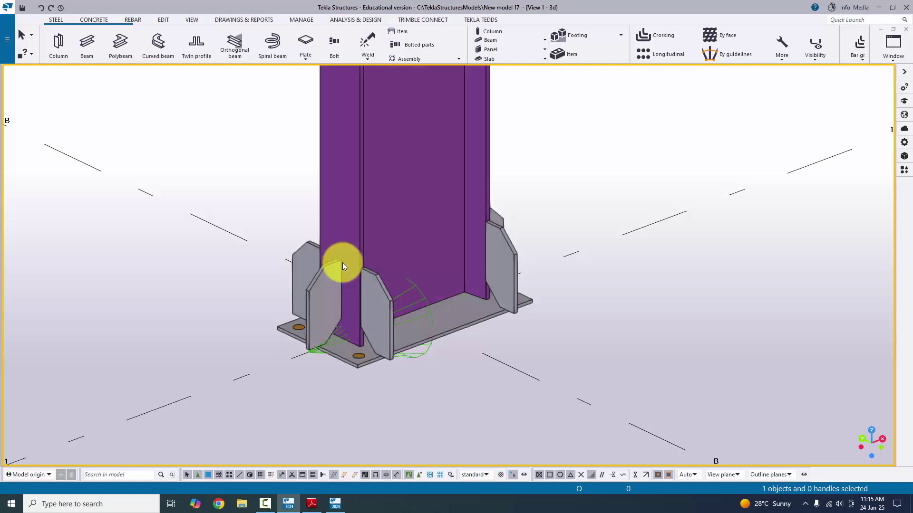
Inspect the base plate and stiffeners from several sides and compare them with the PDF drawing.
middle_click_drag(371, 167, 438, 301, "ctrl")
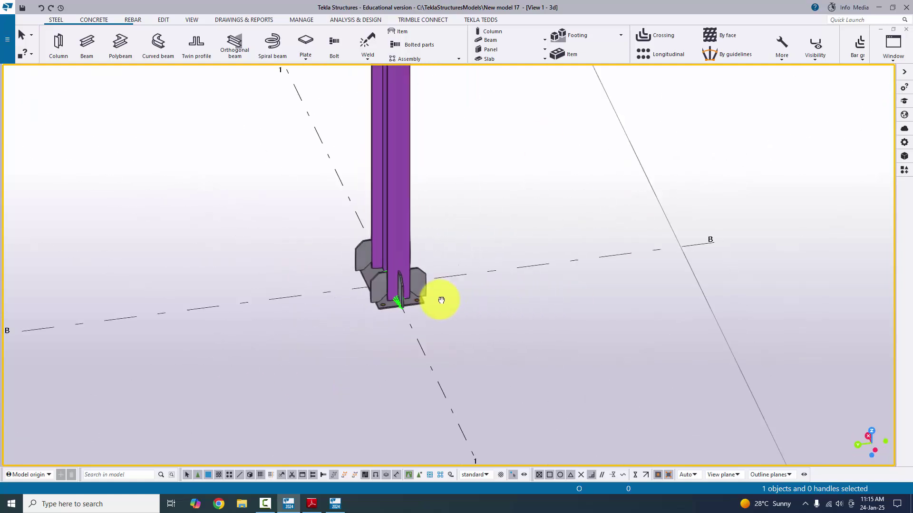
scroll(379, 292, "up", 2)
middle_click_drag(378, 289, 333, 310, "ctrl")
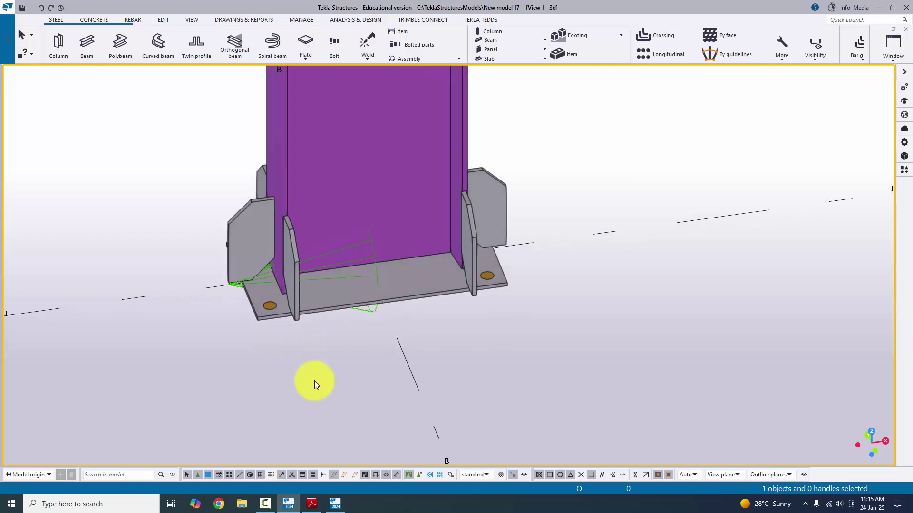
left_click(311, 503)
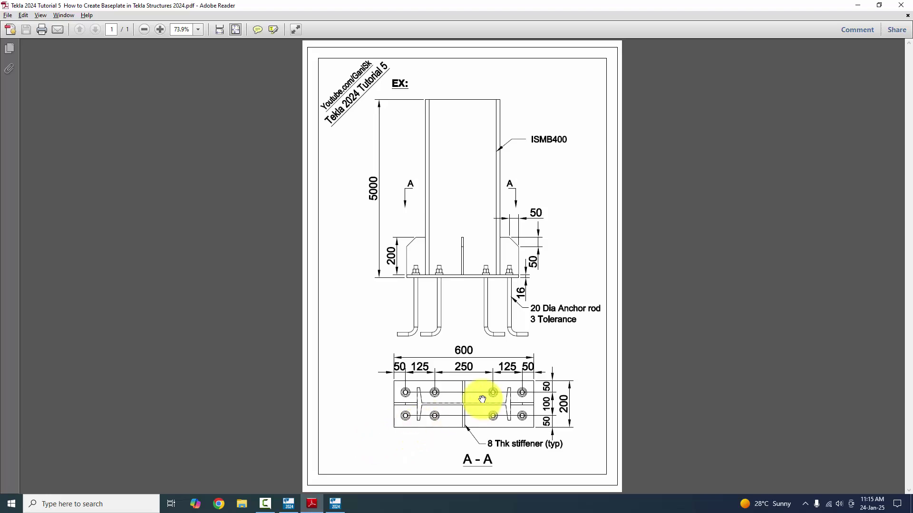
key("alt+Tab")
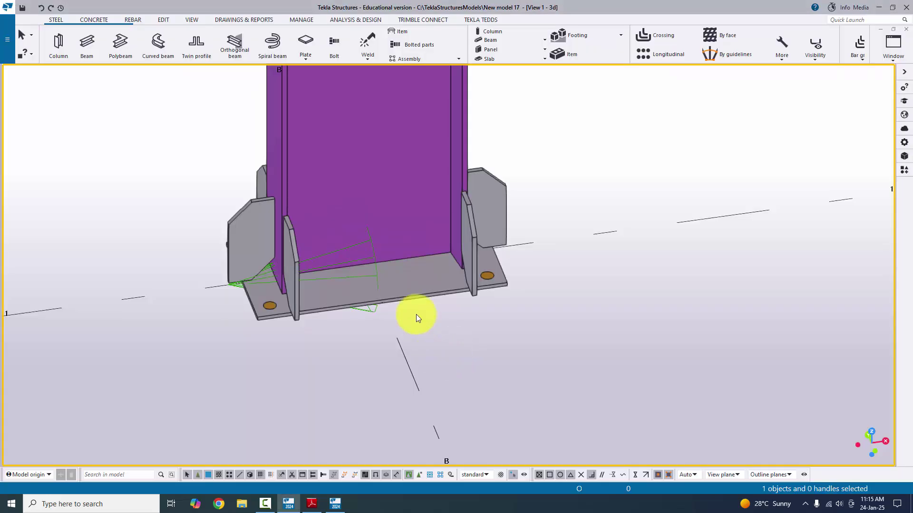
Set the plate thickness of the stiffened base plate to 16 as given in the PDF drawing and modify the component.
double_click(411, 284)
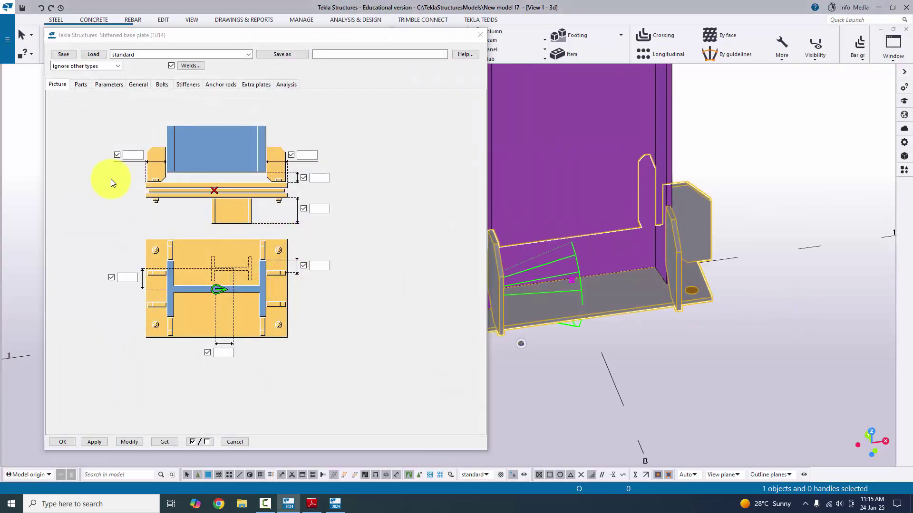
left_click(80, 85)
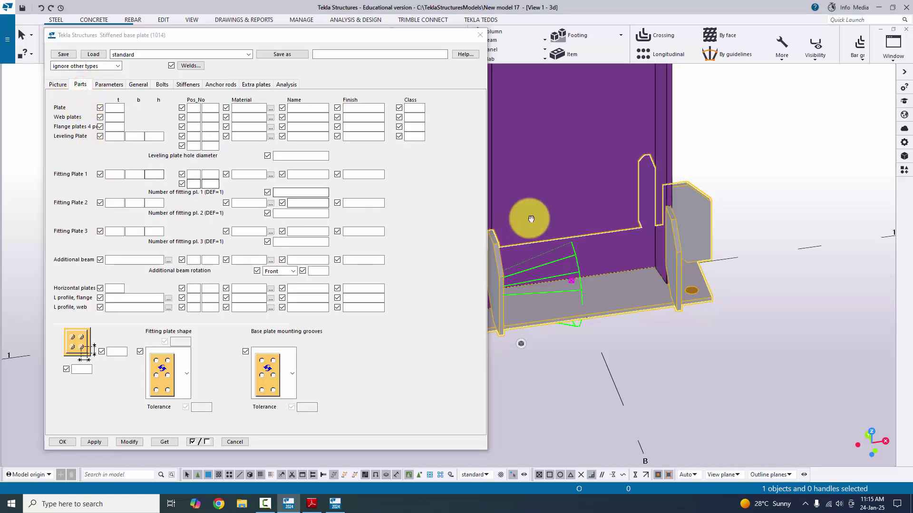
mouse_move(530, 218)
middle_mouse_down("ctrl")
mouse_move(643, 314)
mouse_move(651, 348)
mouse_move(701, 306)
mouse_move(712, 275)
mouse_move(694, 263)
middle_mouse_up("ctrl")
left_click(312, 504)
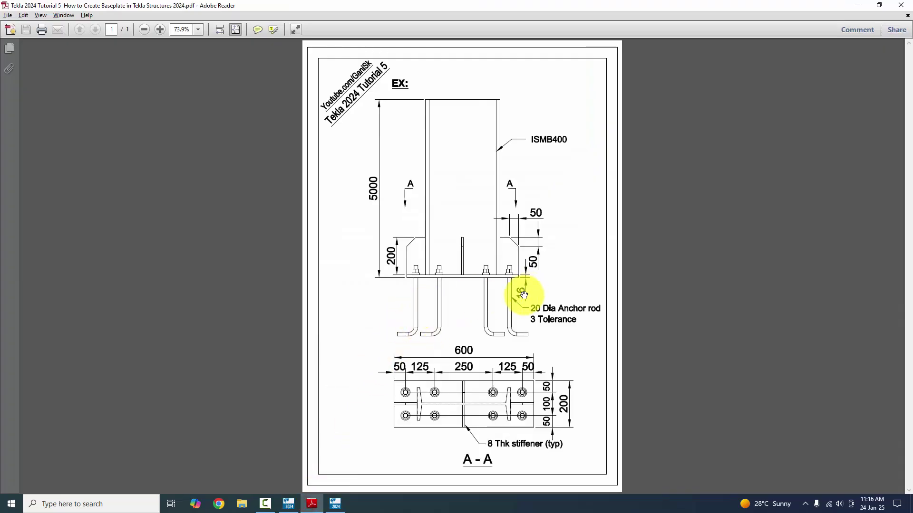
key("alt+Tab")
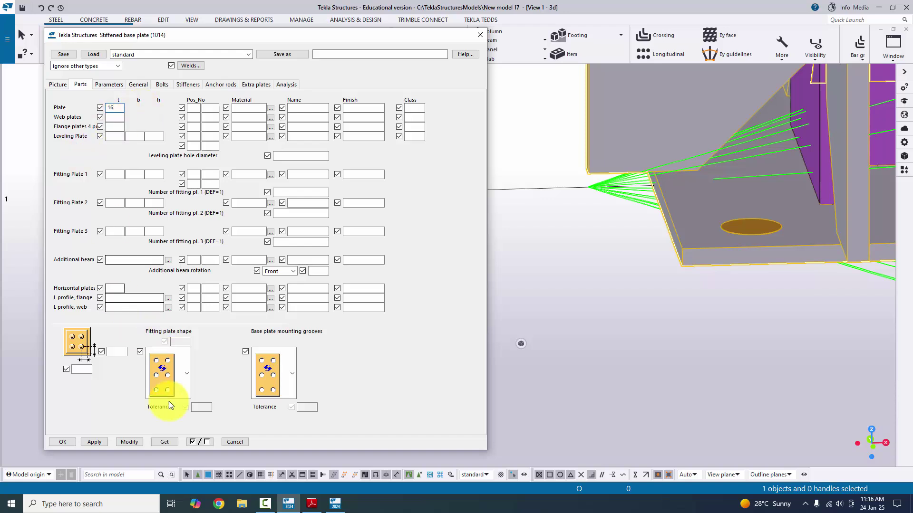
scroll(702, 318, "up", 2)
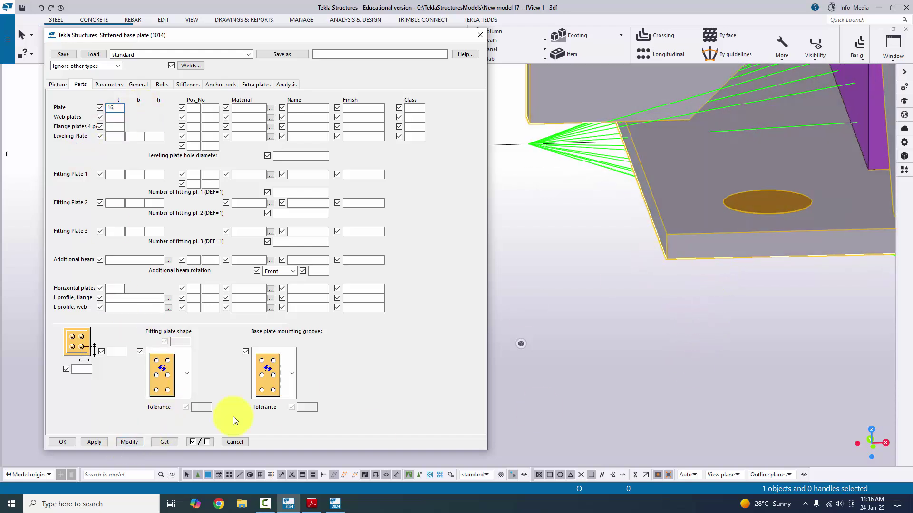
left_click(129, 443)
scroll(582, 323, "up", 3)
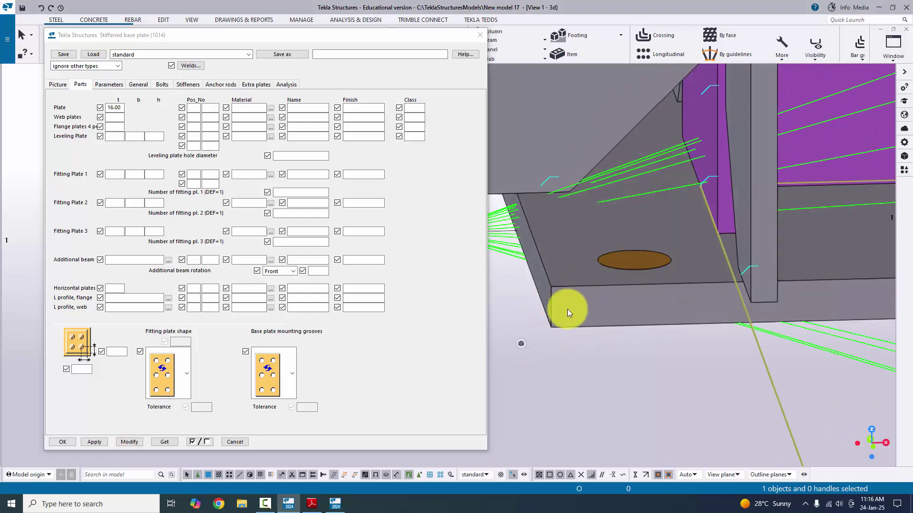
Choose the ROD circular section from the profile catalog for the base plate's anchor rod profile.
scroll(566, 310, "down", 5)
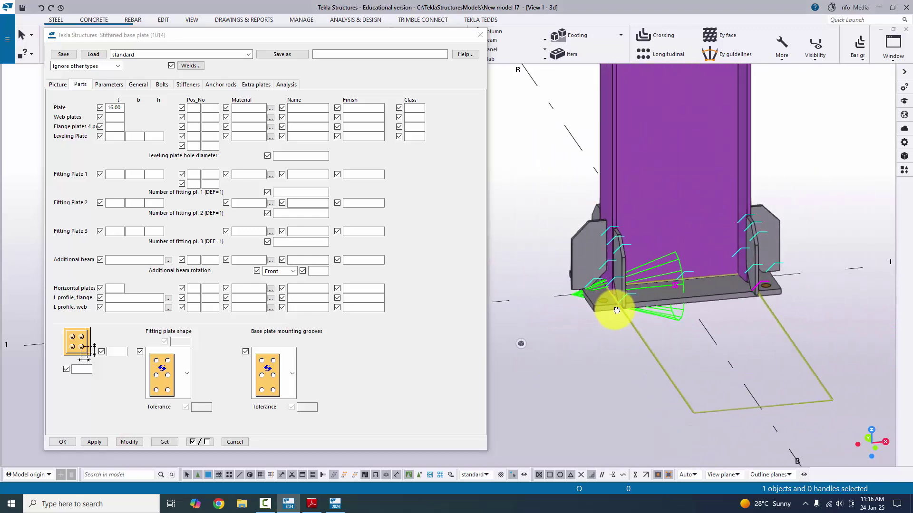
scroll(640, 301, "up", 2)
left_click(218, 86)
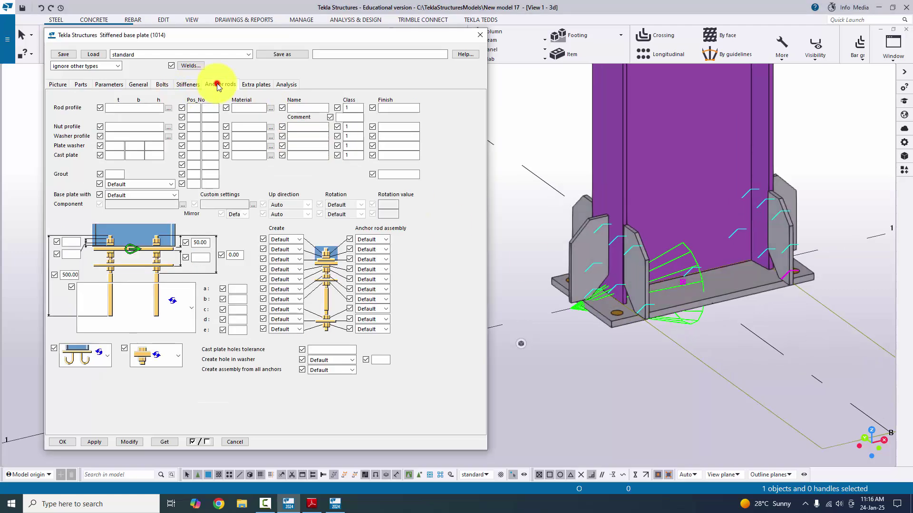
scroll(666, 319, "up", 2)
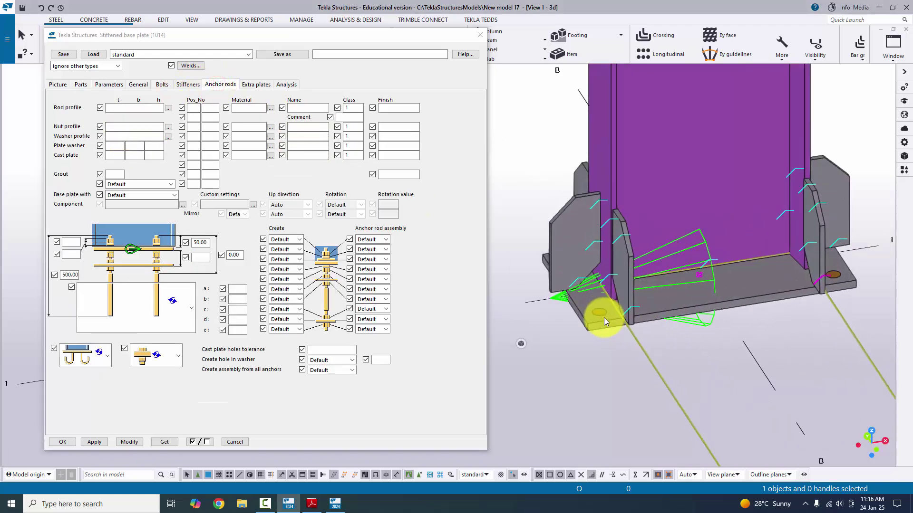
scroll(600, 321, "up", 1)
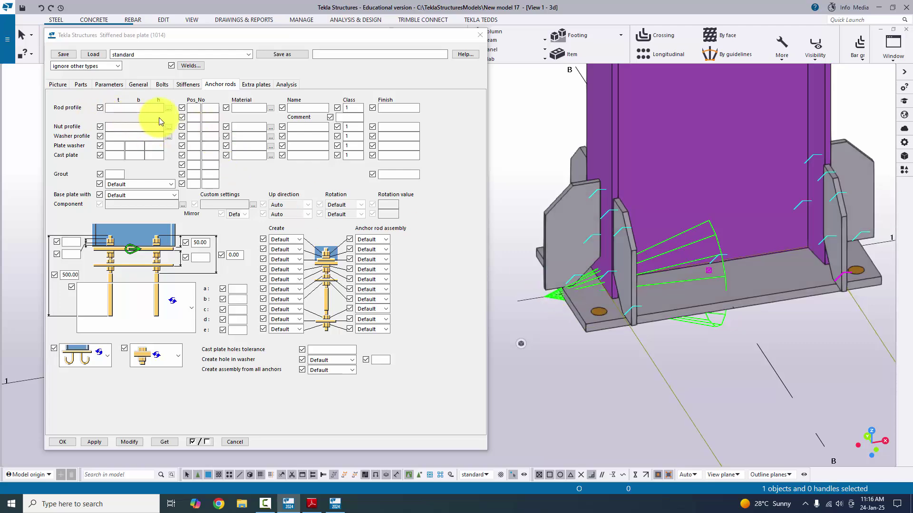
left_click(168, 109)
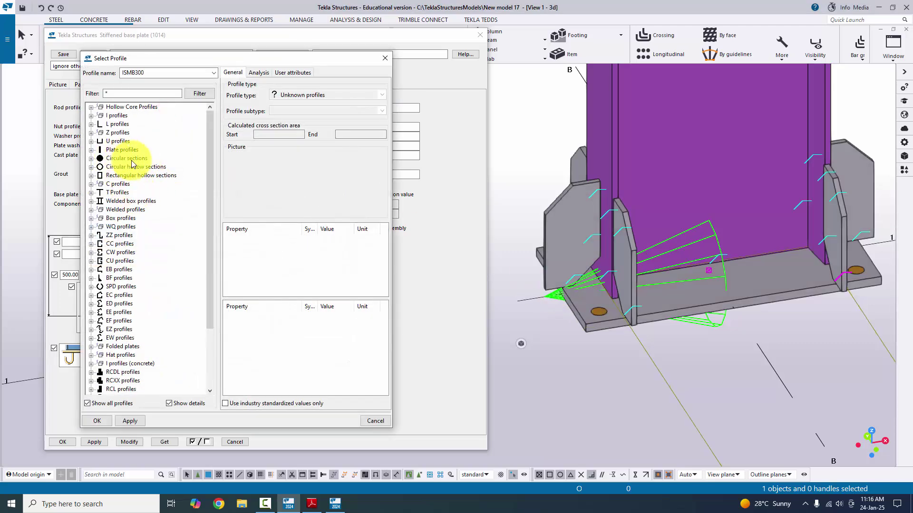
left_click(91, 159)
left_click(120, 192)
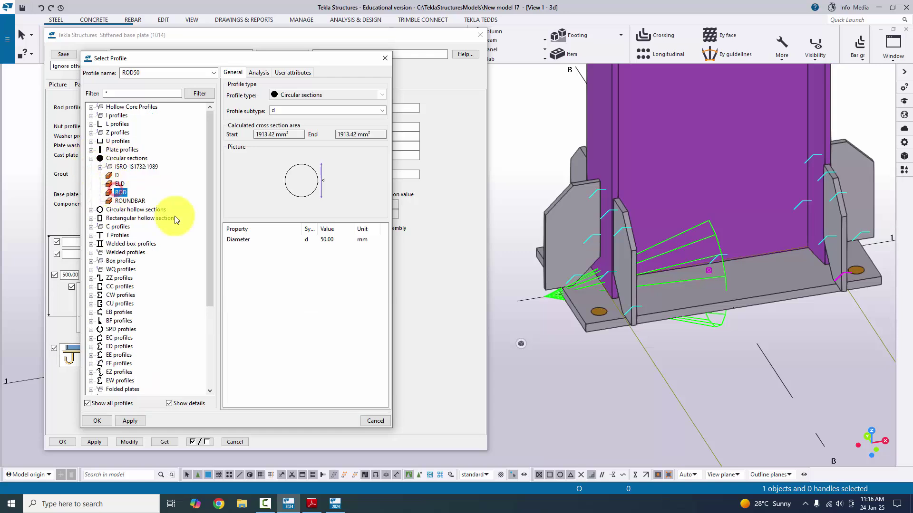
Set the ROD profile's diameter to 20 mm as given in the PDF drawing and accept it as the rod profile.
left_click(335, 240)
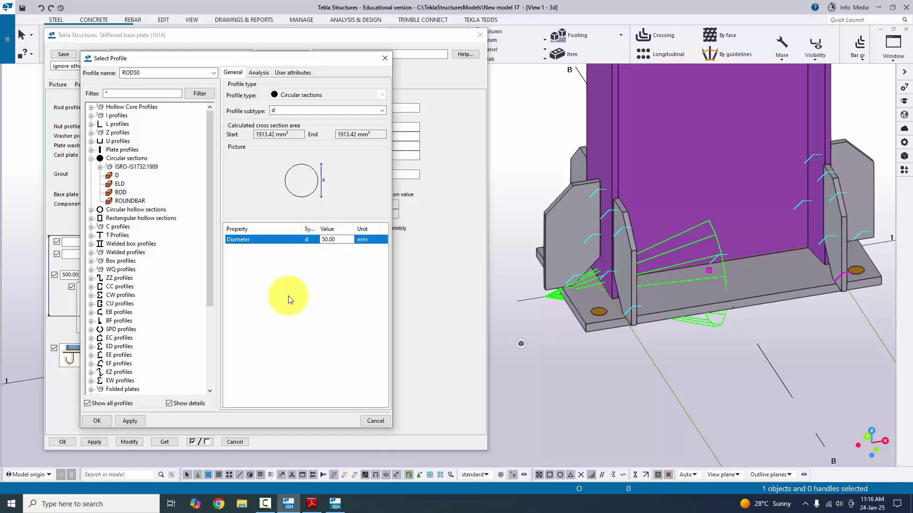
left_click(312, 503)
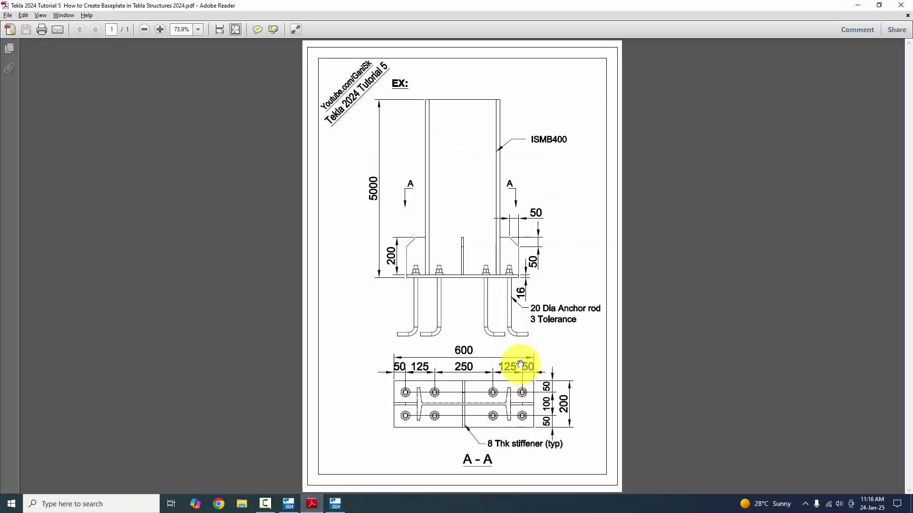
key("alt+Tab")
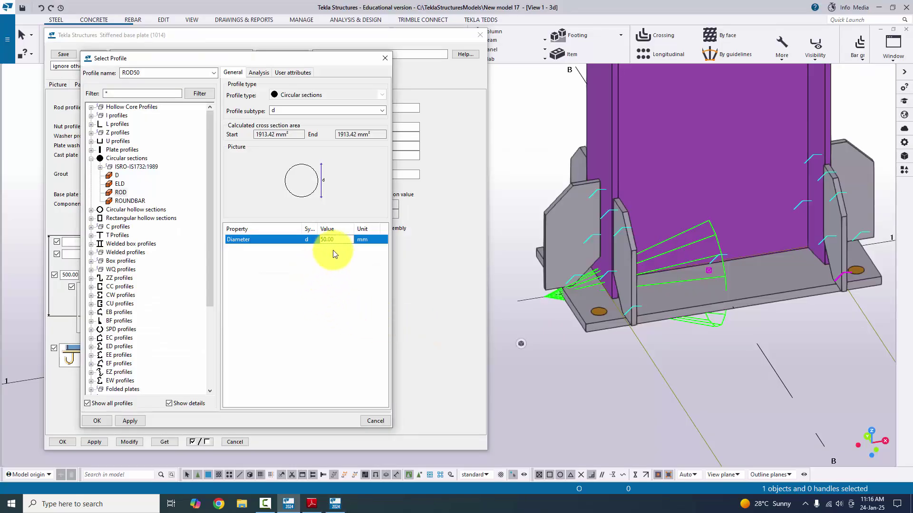
type("2")
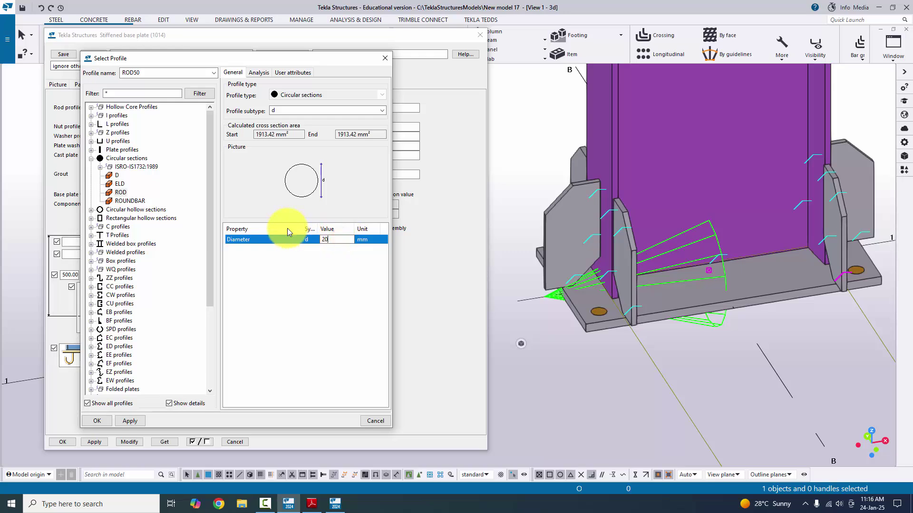
left_click(105, 421)
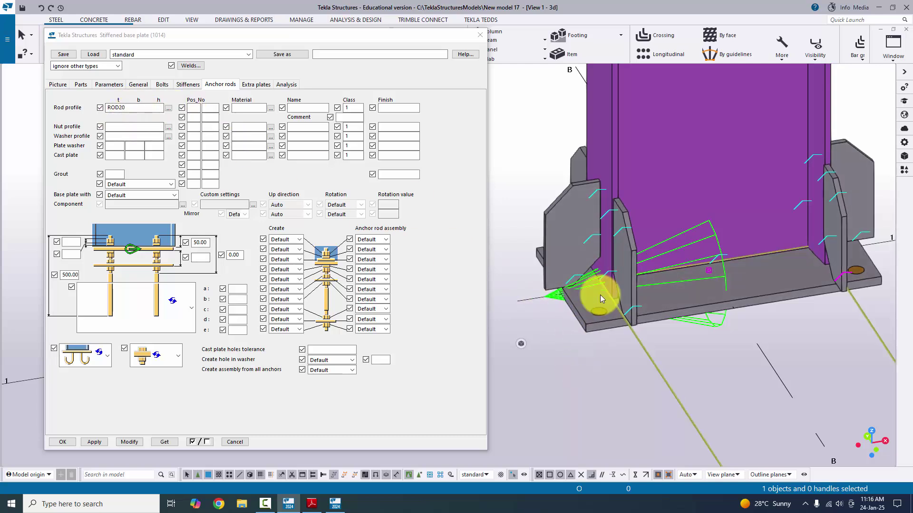
Set the base plate to be created with anchor rods and modify the component.
left_click(114, 195)
left_click(133, 226)
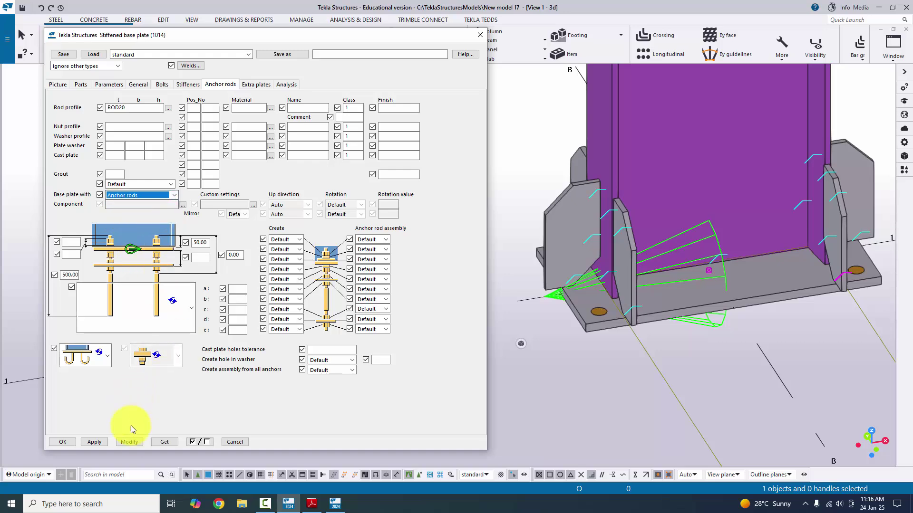
left_click(129, 442)
middle_click_drag(663, 326, 571, 242)
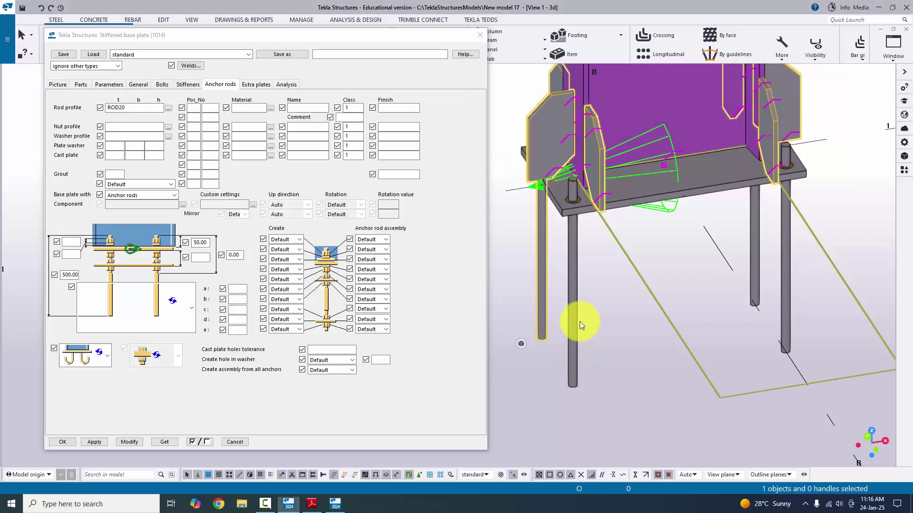
Choose the anchor rod shape with outward-bent lower ends, modify the component and check the rods at the base plate.
left_click(139, 318)
left_click(130, 461)
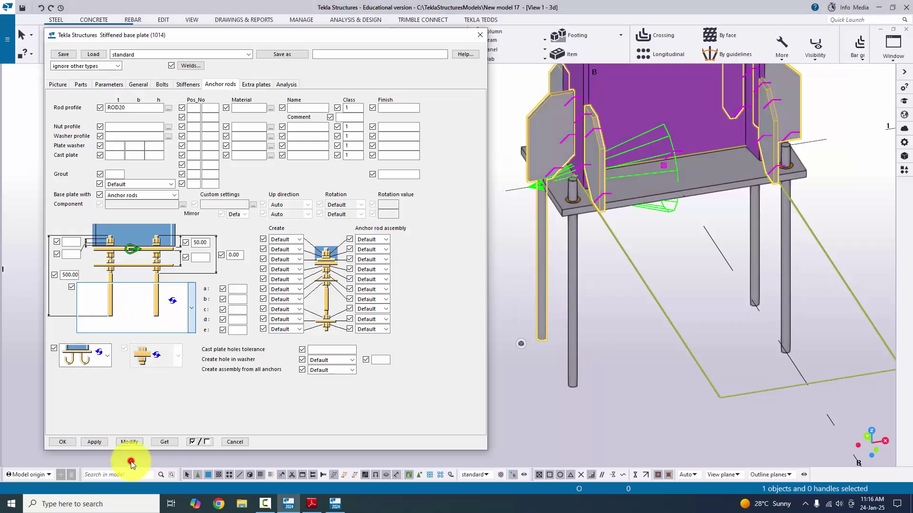
left_click(129, 442)
middle_click_drag(635, 311, 576, 259)
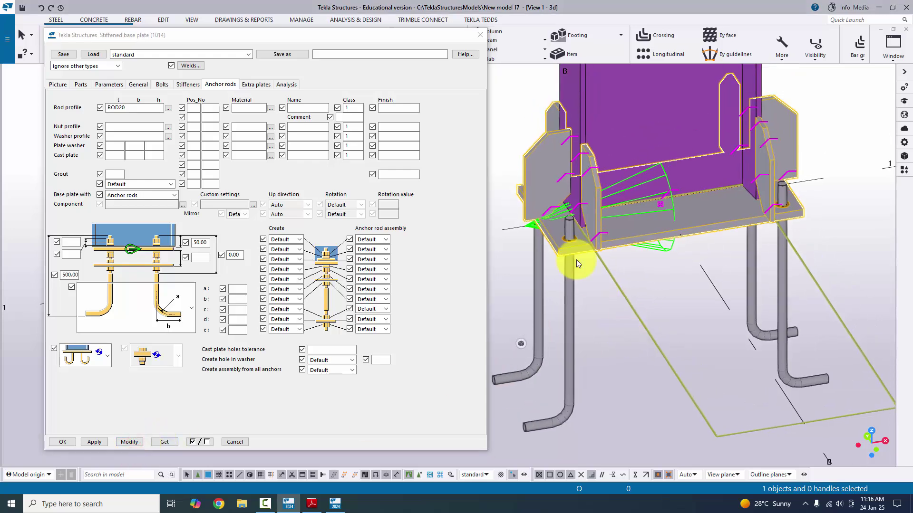
scroll(575, 257, "up", 3)
scroll(560, 202, "down", 4)
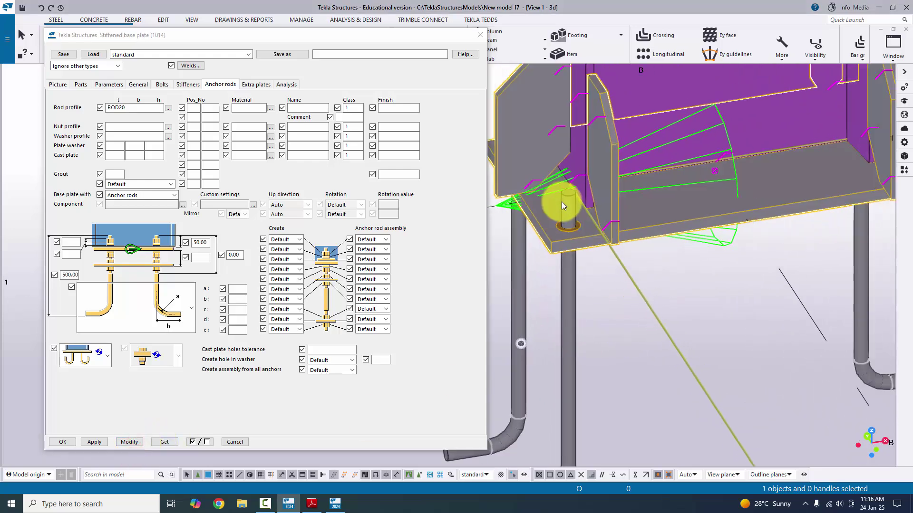
scroll(564, 214, "up", 3)
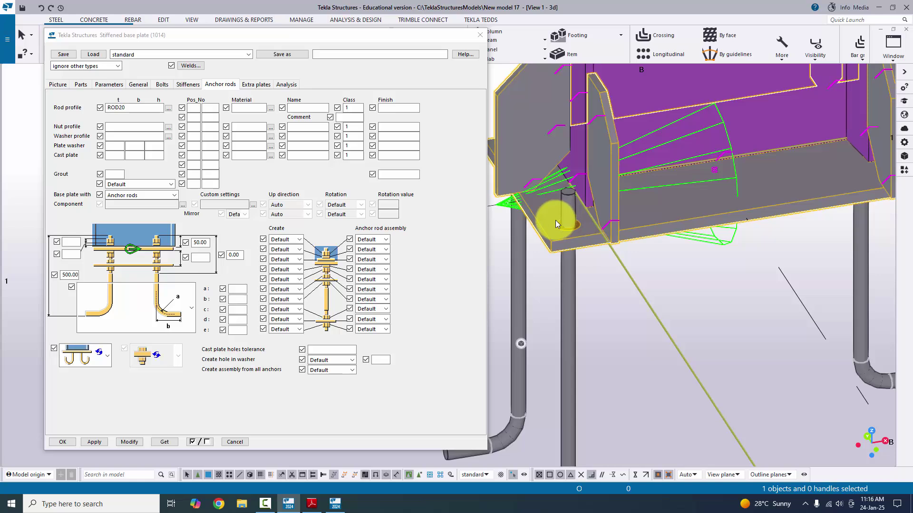
Set the top nut and the washer beneath it on the anchor rods to Yes, modify the component and inspect them.
left_click(280, 244)
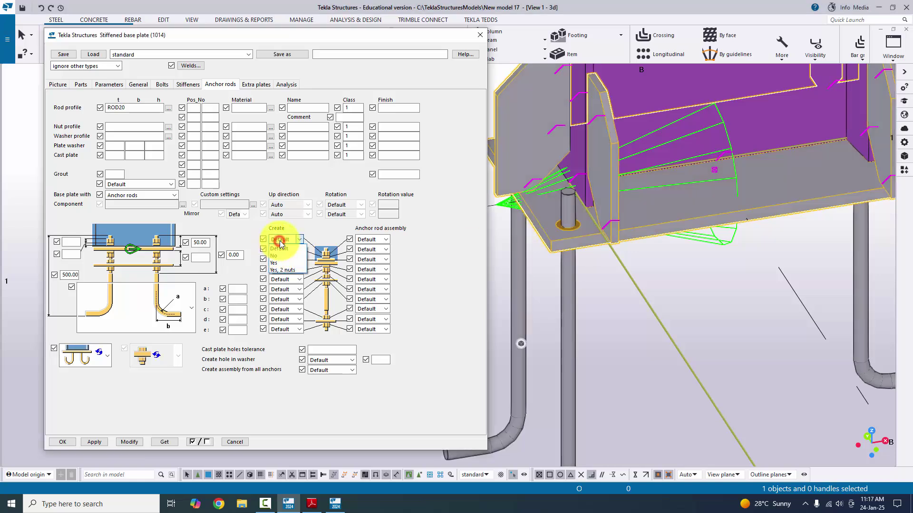
left_click(283, 252)
left_click(284, 252)
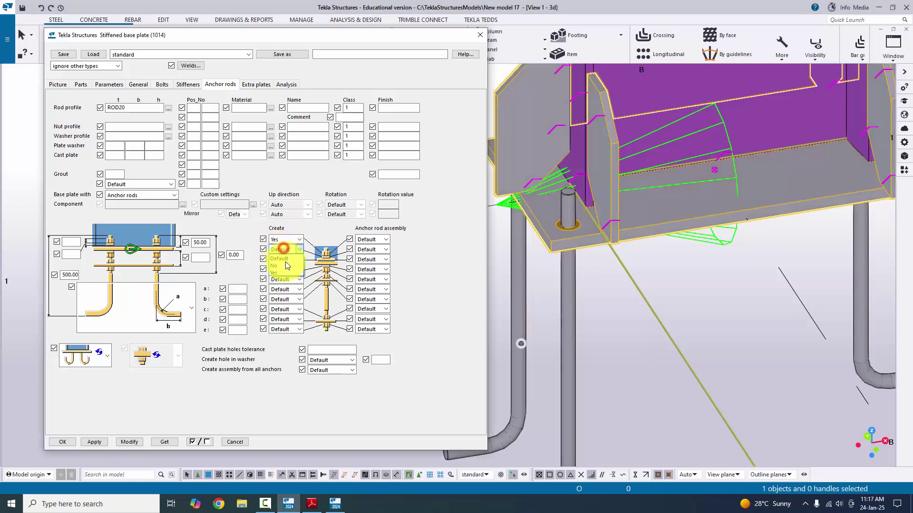
left_click(281, 267)
left_click(129, 441)
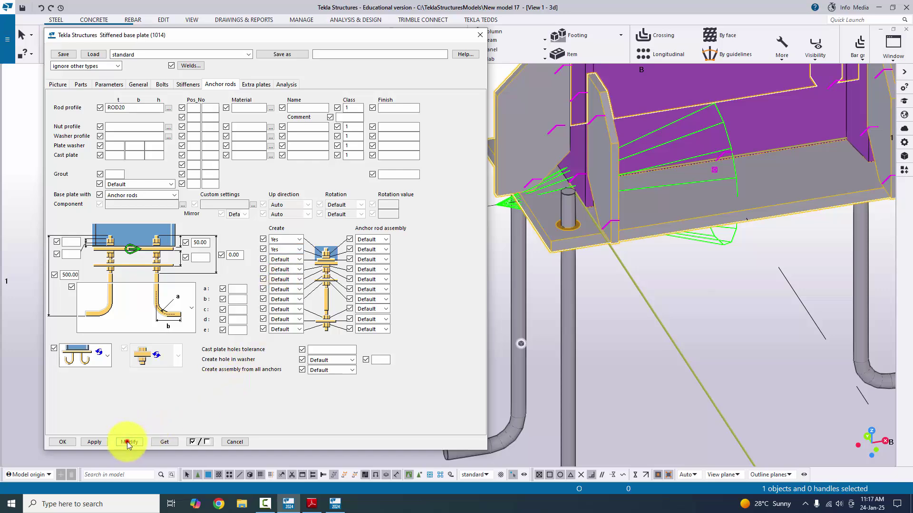
scroll(566, 223, "up", 5)
scroll(566, 207, "up", 2)
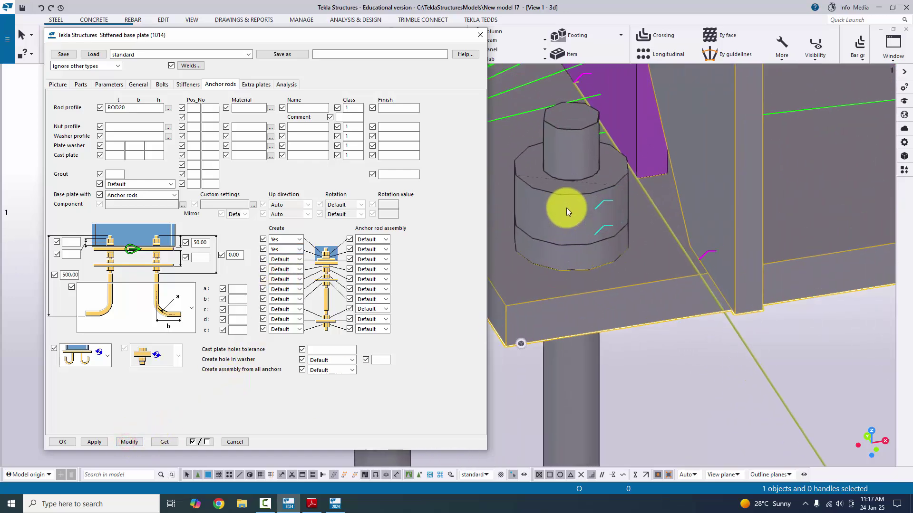
scroll(565, 207, "down", 2)
scroll(568, 211, "up", 3)
scroll(558, 195, "down", 3)
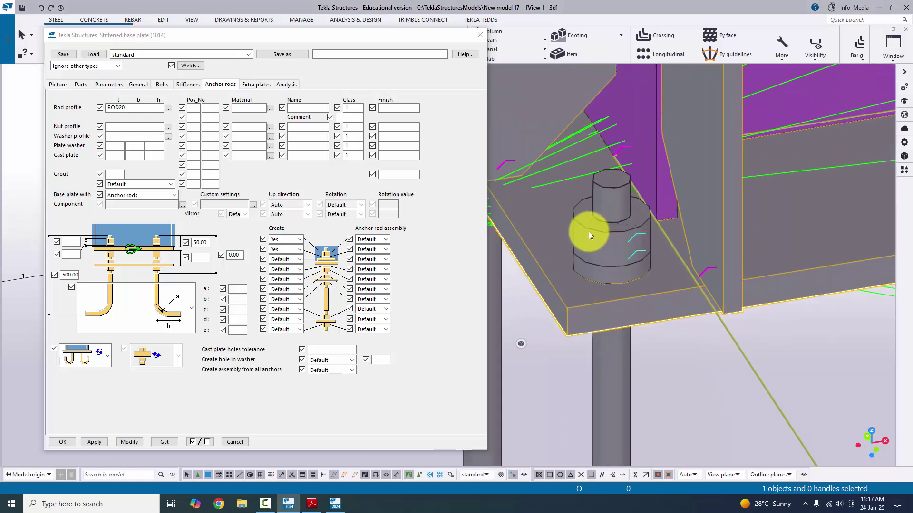
Filter the profile catalog for nut, assign NUTM20-HSFG as the anchor rods' nut profile and modify the component.
key("alt+Tab")
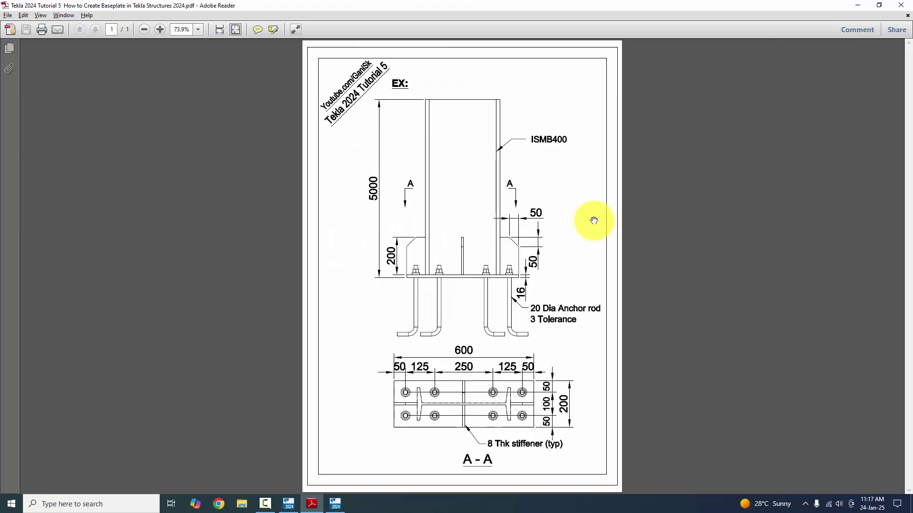
key("alt+Tab")
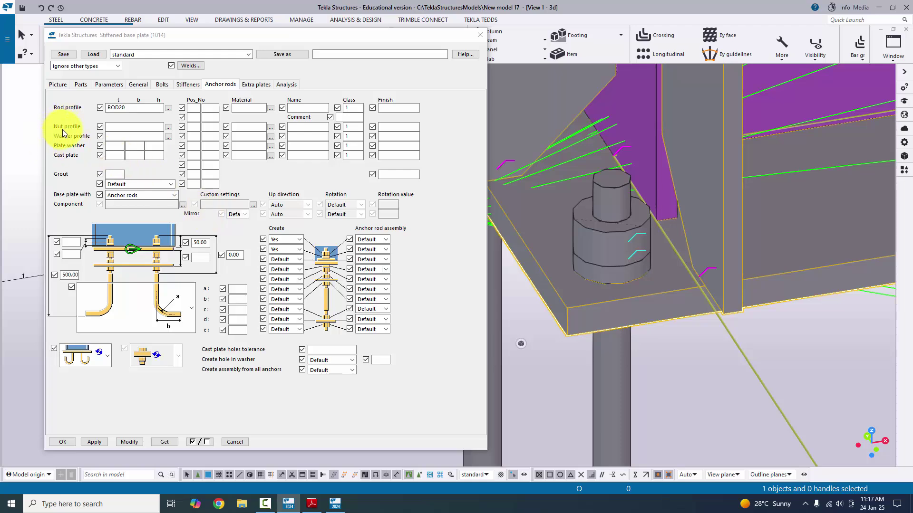
left_click(169, 127)
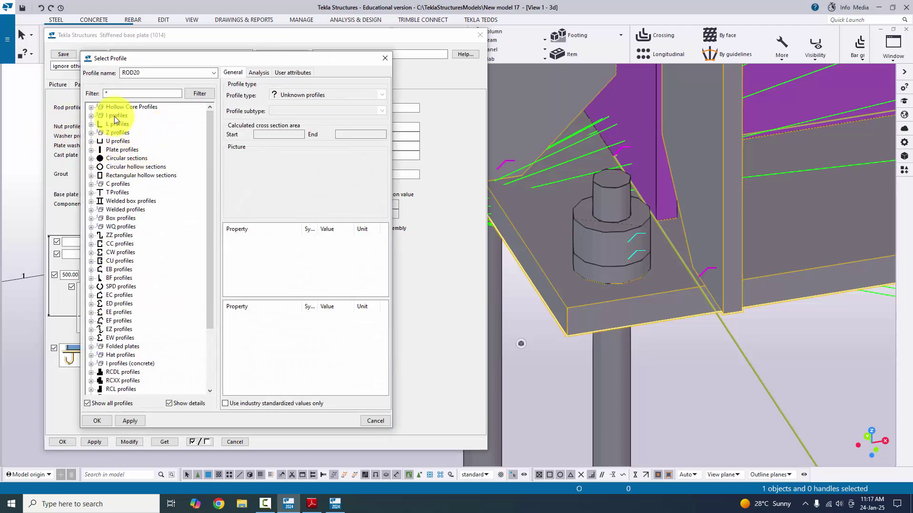
left_click(105, 93)
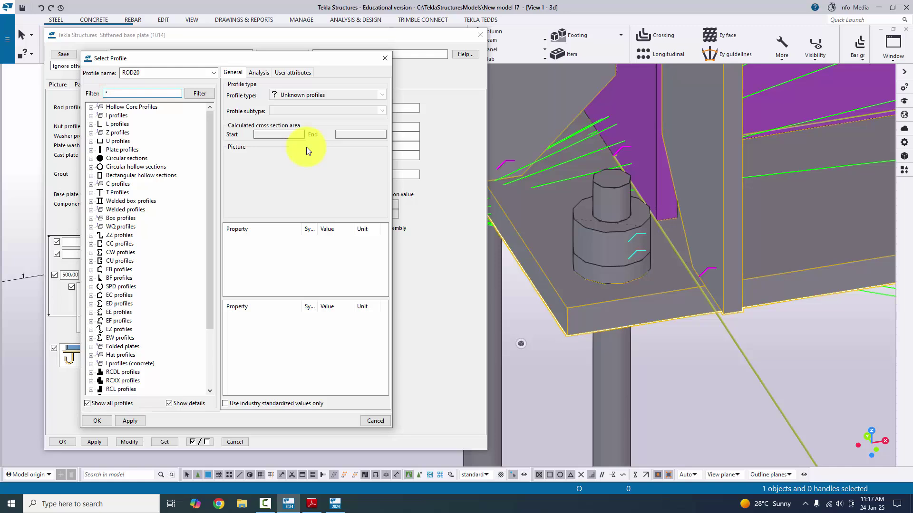
type("nut")
key("Return")
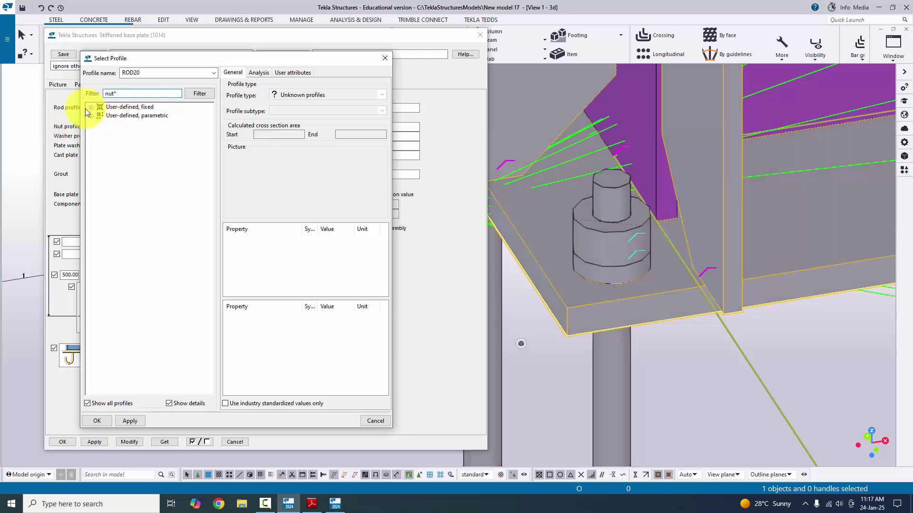
left_click(90, 108)
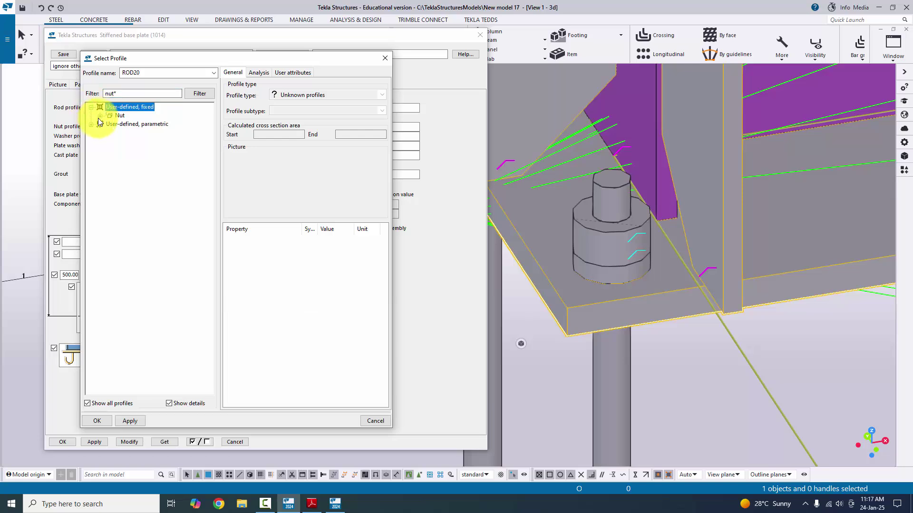
left_click(100, 117)
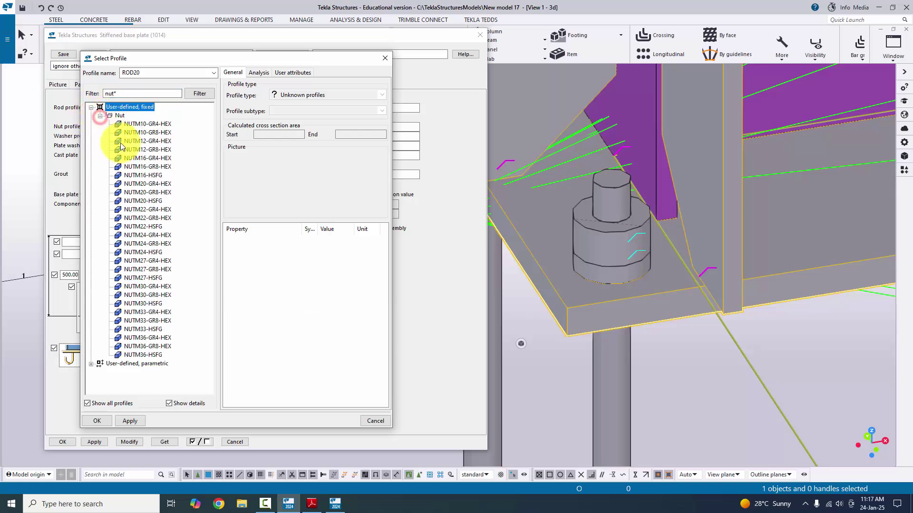
left_click(146, 203)
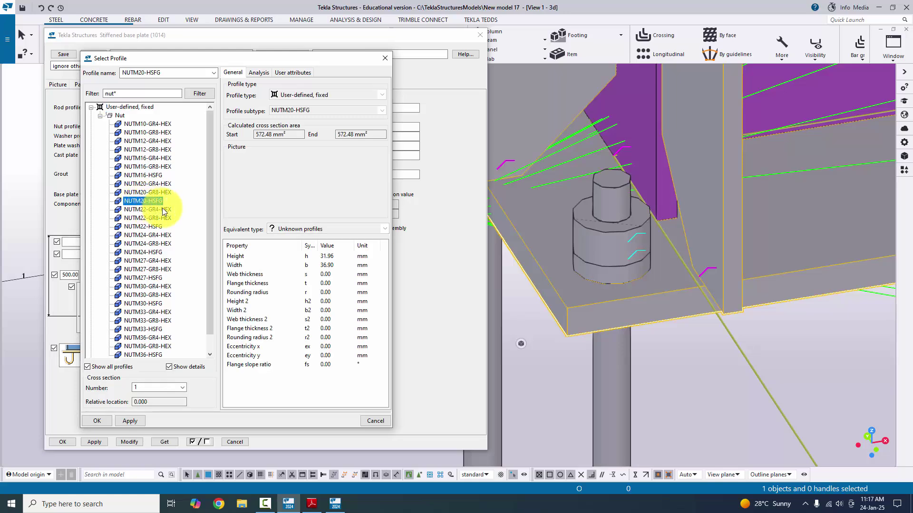
left_click(106, 421)
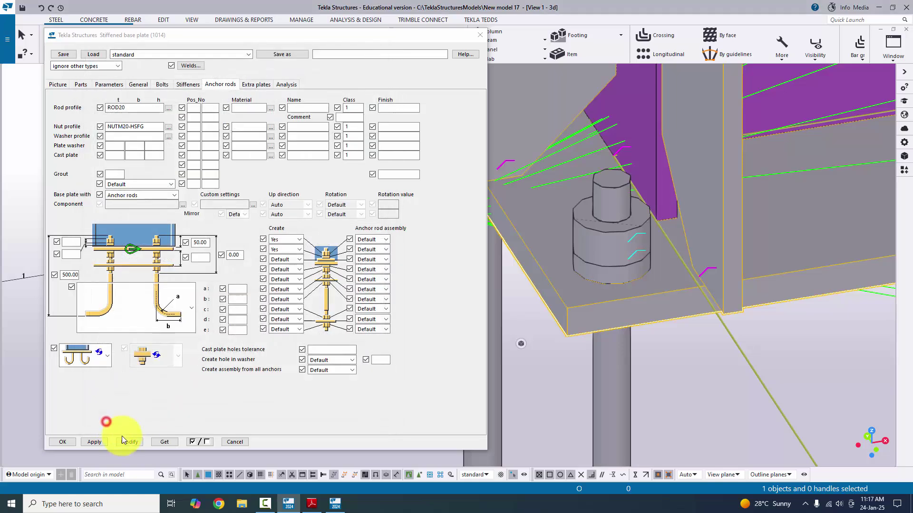
left_click(124, 440)
scroll(618, 257, "up", 5)
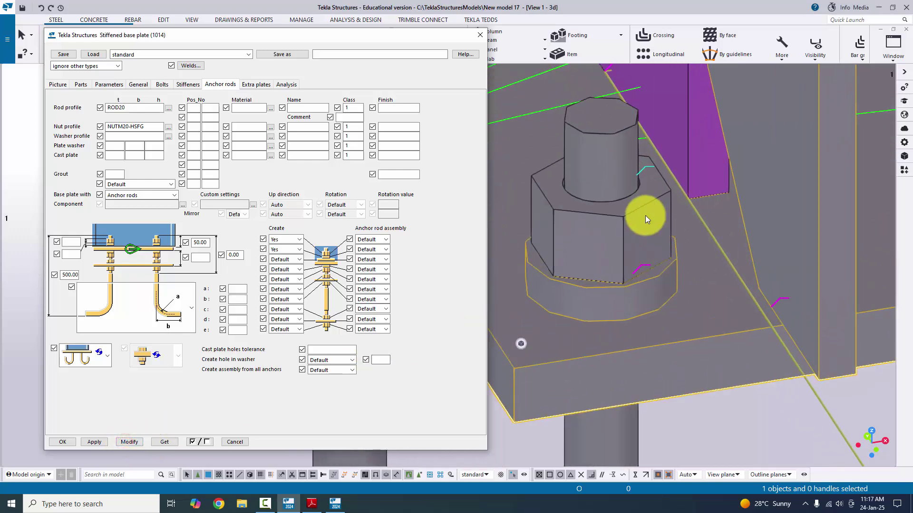
scroll(615, 236, "down", 4)
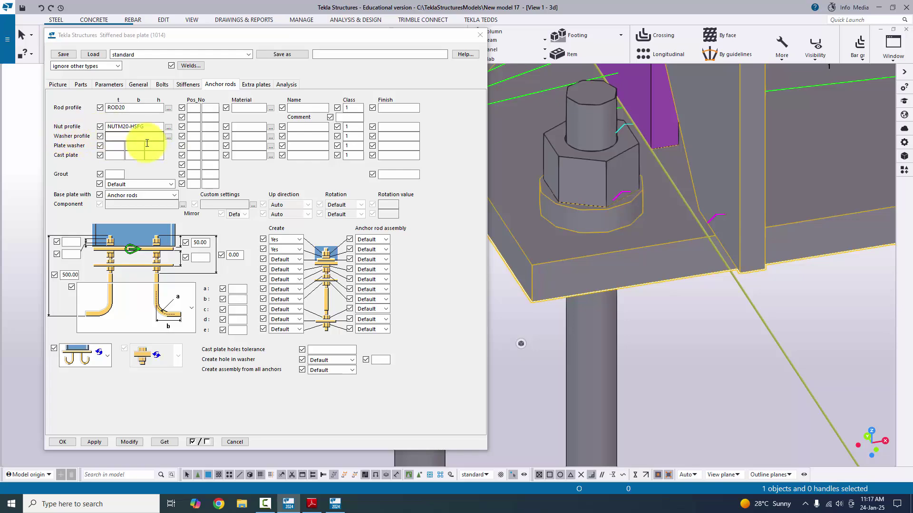
Search the profile catalog for washer profiles to use on the anchor rods, and restore the full profile list.
left_click(168, 137)
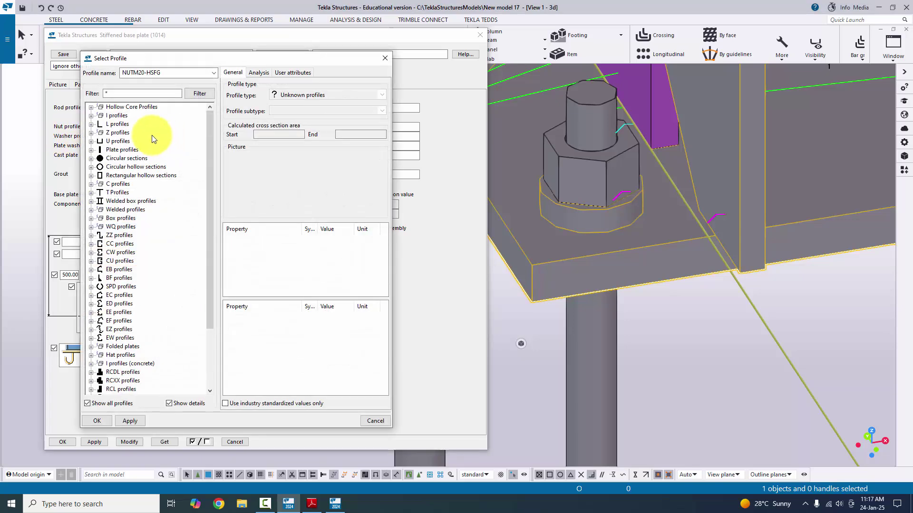
left_click(105, 94)
key("BackSpace")
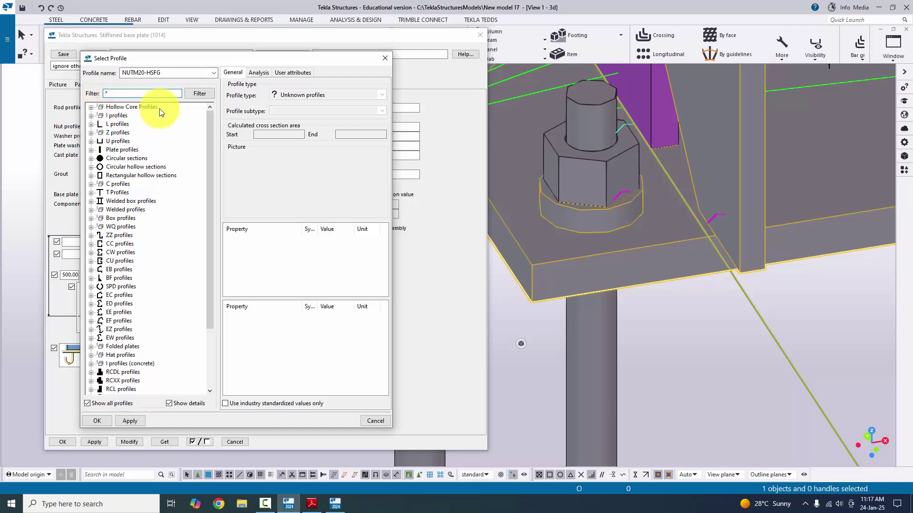
type("washer")
key("Return")
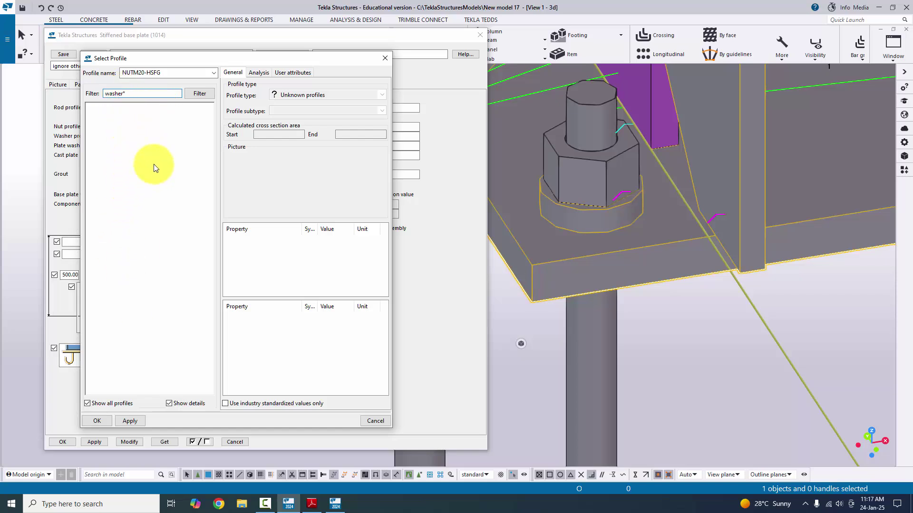
key("BackSpace")
key("BackSpace")
key("BackSpace")
key("BackSpace")
key("BackSpace")
key("BackSpace")
left_click(197, 94)
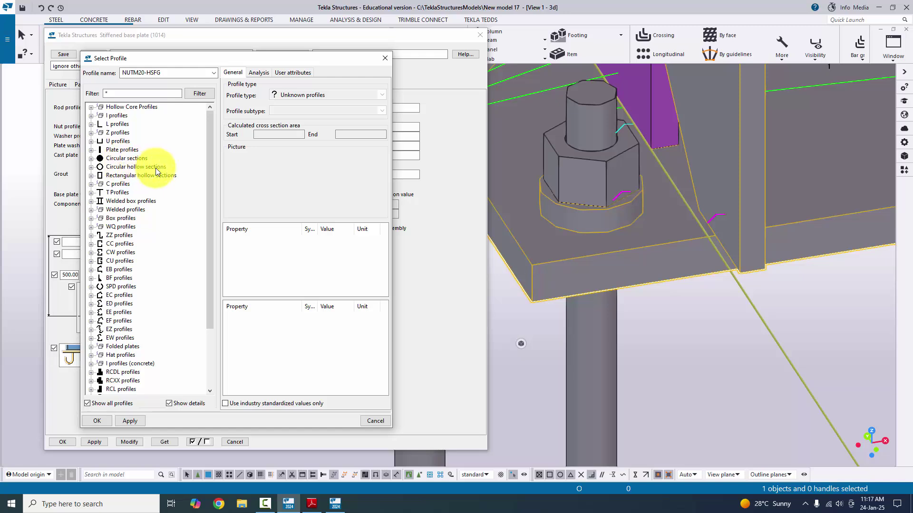
Assign a CHS circular hollow section of 40 mm diameter and 8 mm thickness as the anchor rods' washer profile, modify the component and inspect the washer.
left_click(92, 168)
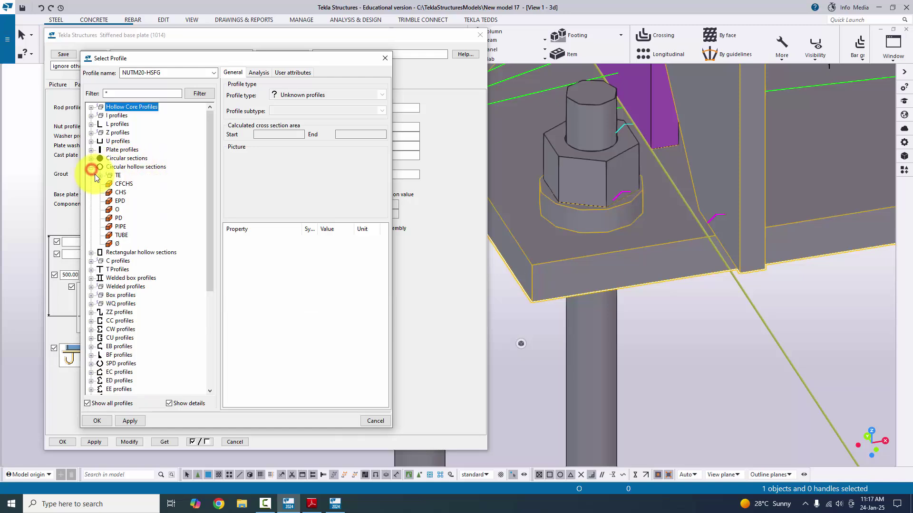
left_click(119, 193)
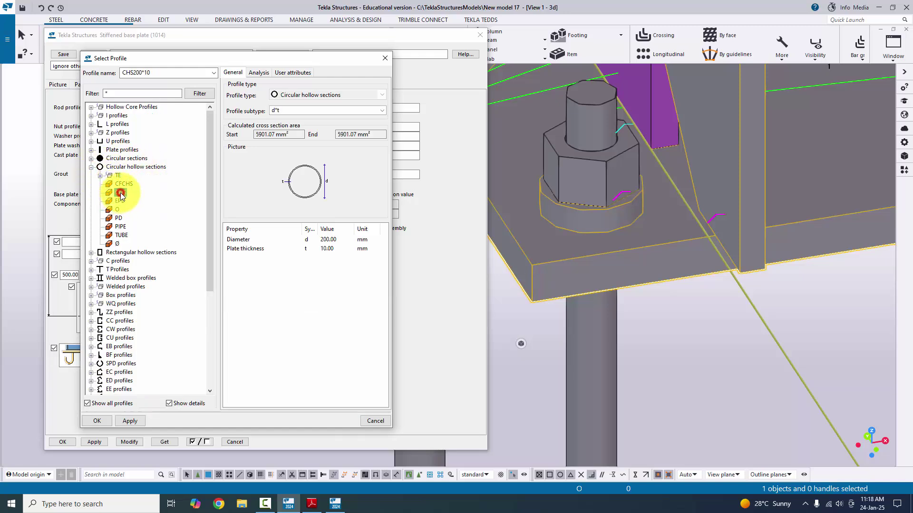
left_click(339, 241)
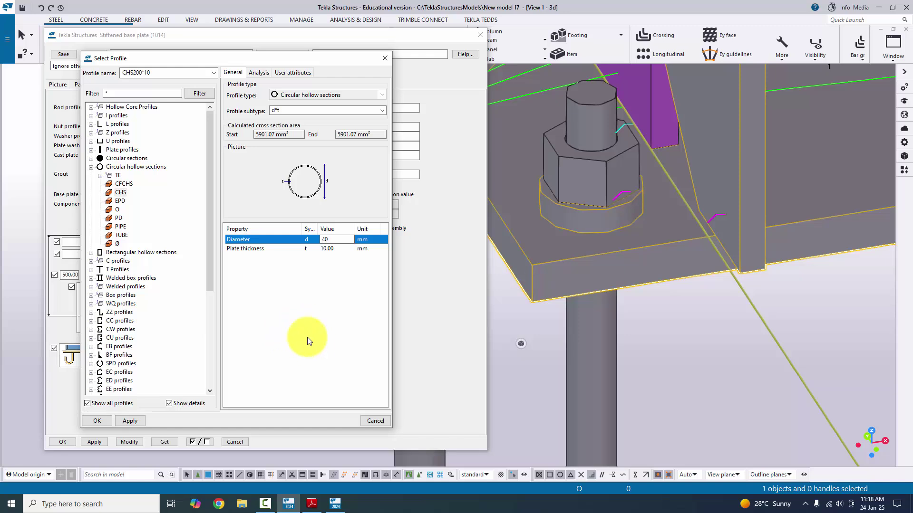
left_click(338, 248)
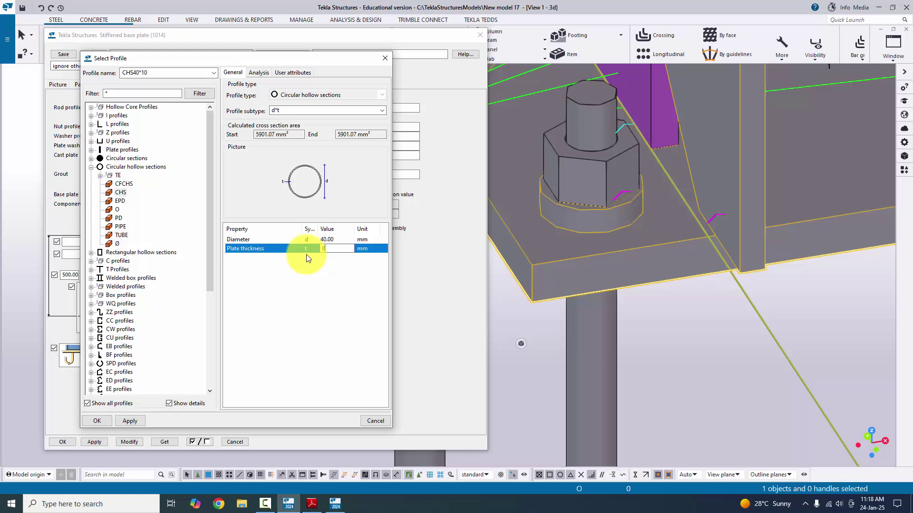
left_click(130, 421)
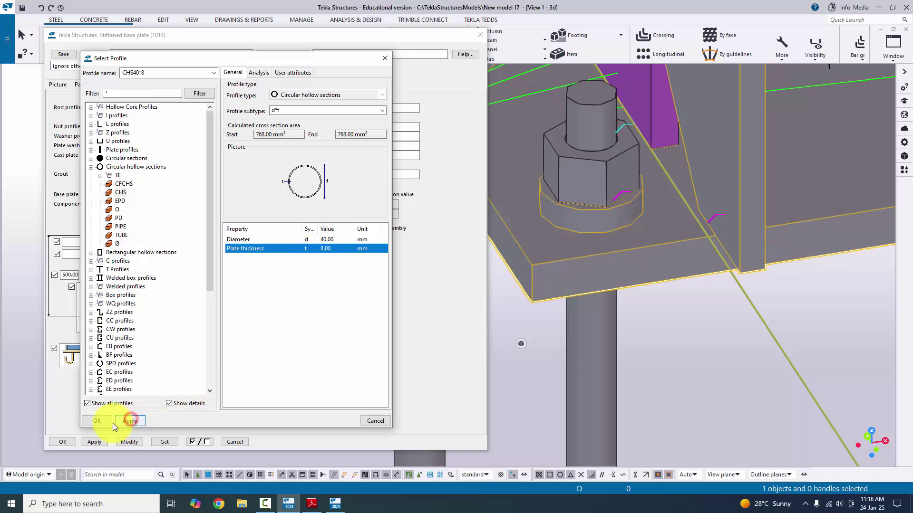
left_click(107, 421)
left_click(135, 441)
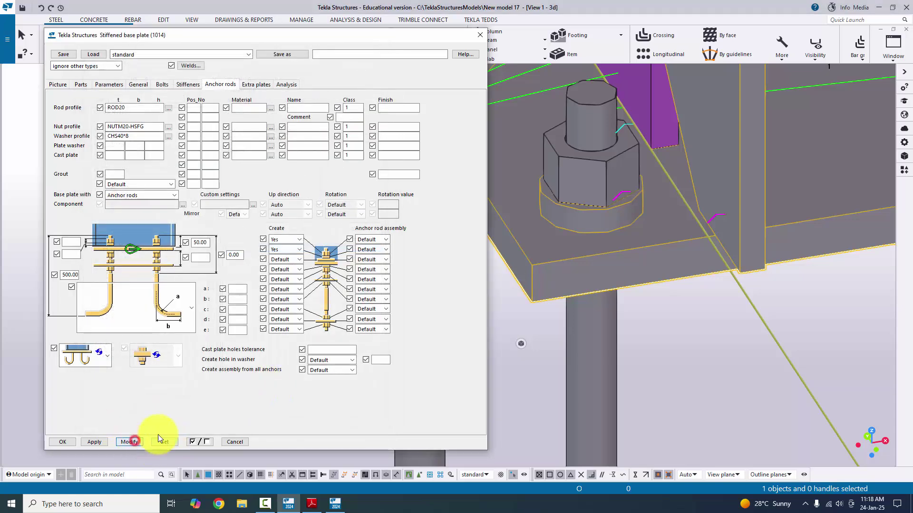
scroll(561, 252, "up", 5)
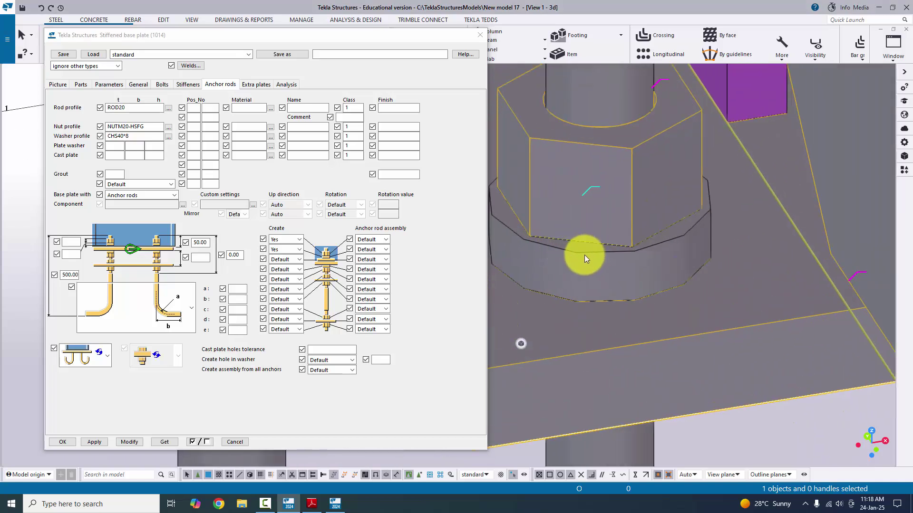
scroll(585, 256, "down", 2)
scroll(581, 256, "up", 1)
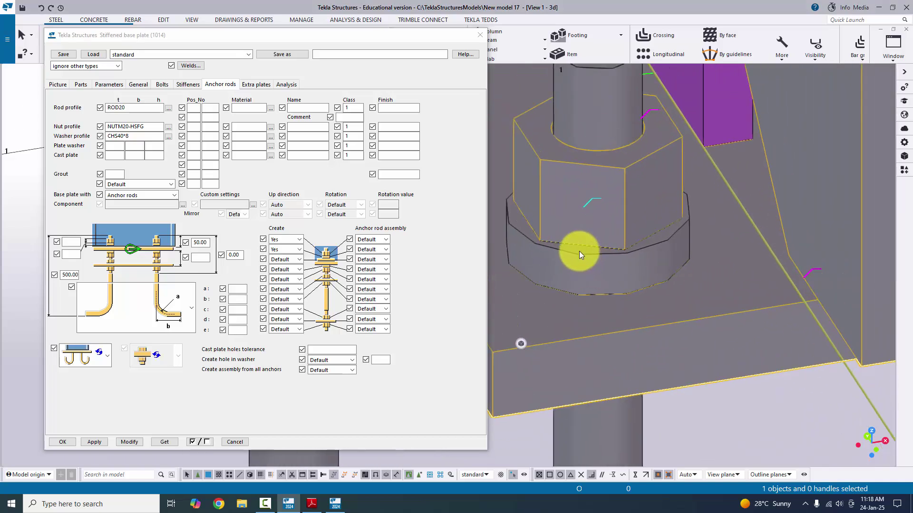
Try CHS50*8 as the anchor rods' washer profile, set it back to CHS40*8 and compare the washer size in the model.
left_click(120, 136)
key("BackSpace")
type("5")
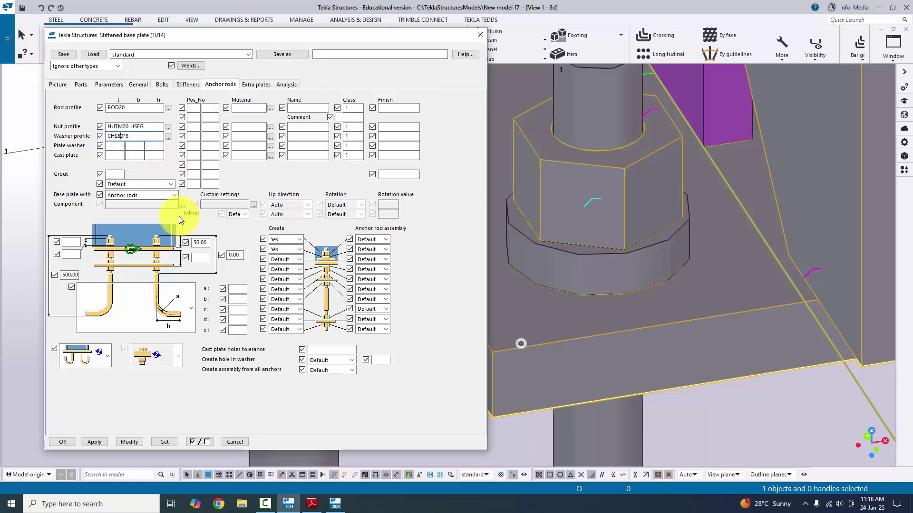
left_click(129, 442)
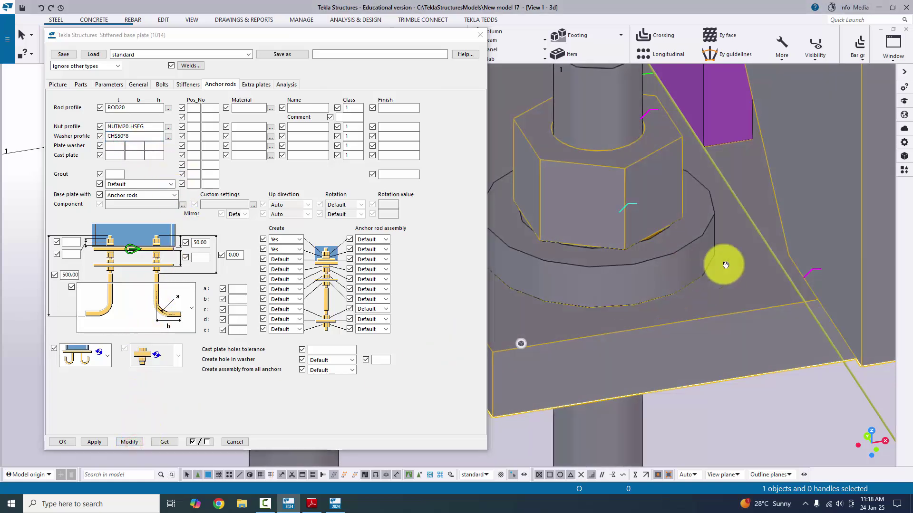
left_click(117, 137)
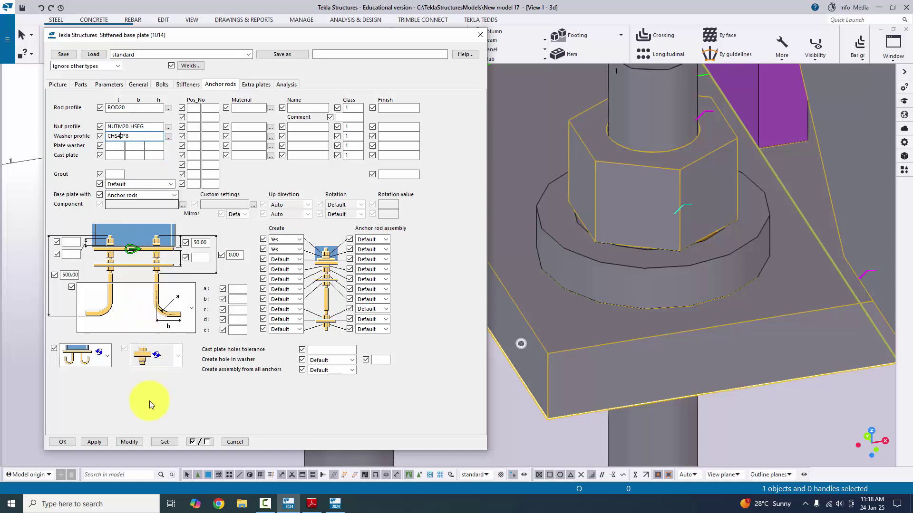
scroll(607, 242, "up", 5)
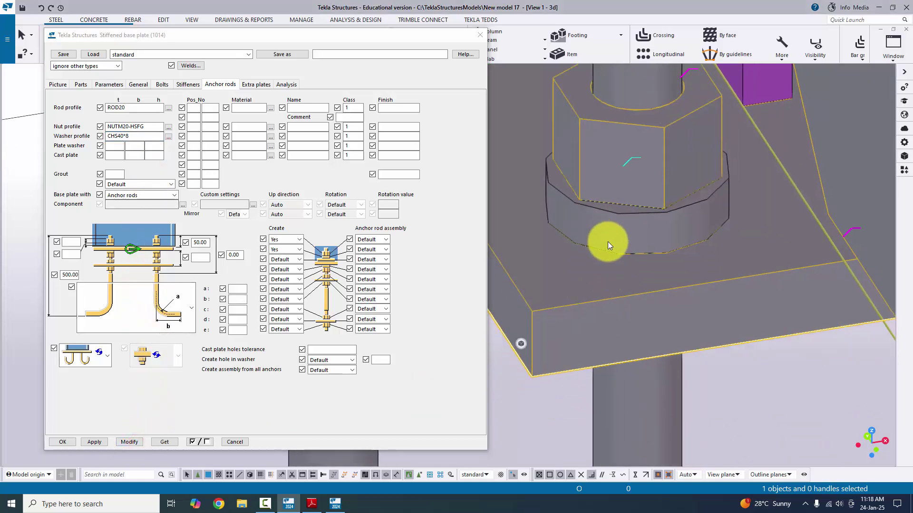
scroll(607, 214, "down", 3)
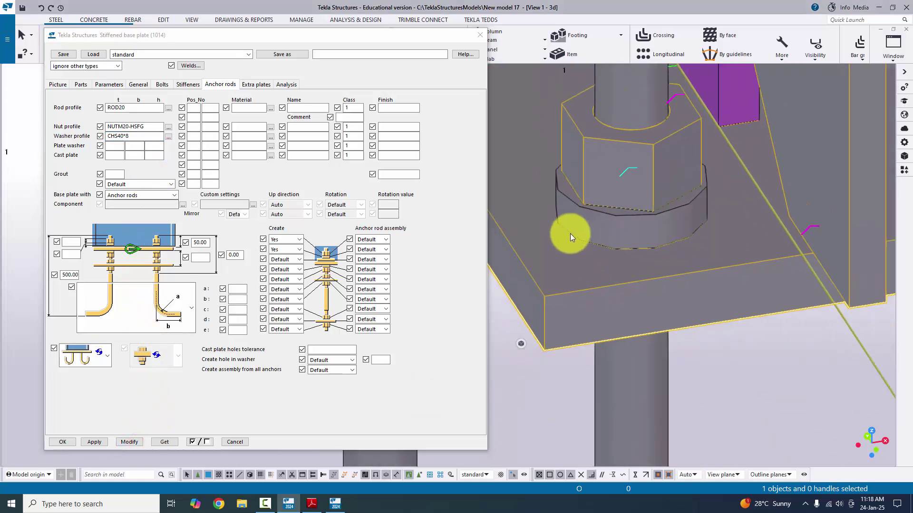
Set the anchor rod washer thickness to 4 mm, modify the component and inspect the nuts, washers and rods on the base plate.
left_click(71, 256)
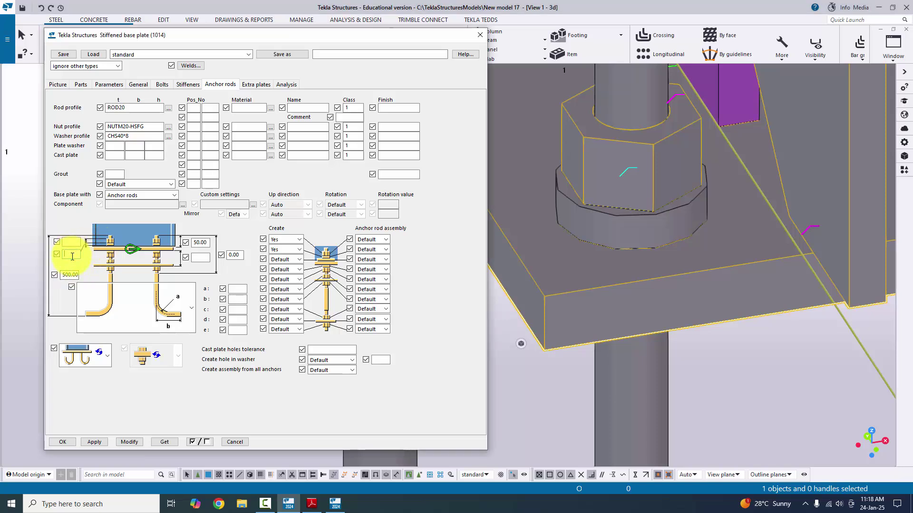
left_click(128, 443)
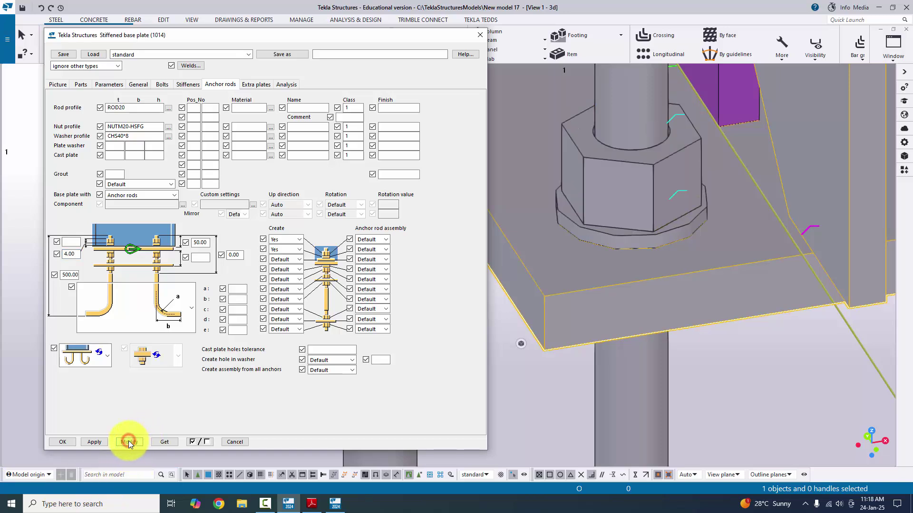
middle_click_drag(594, 237, 597, 292, "ctrl")
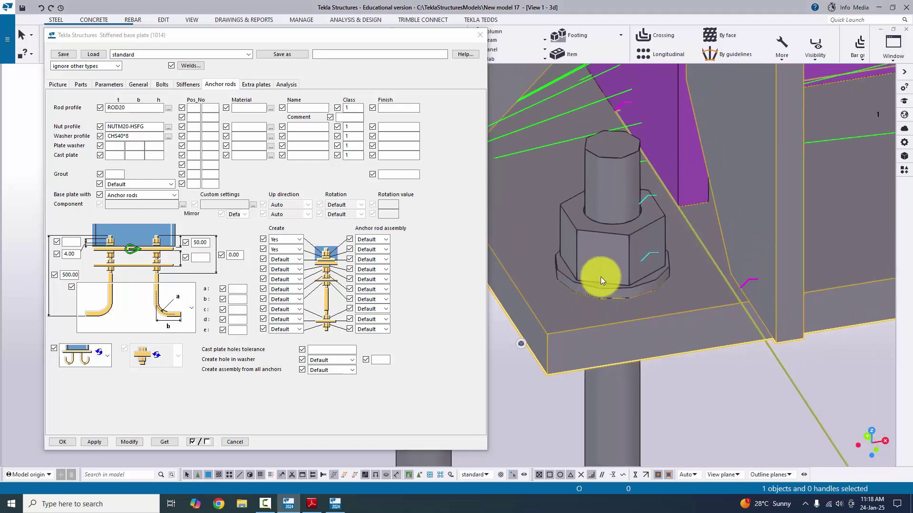
scroll(604, 270, "down", 10)
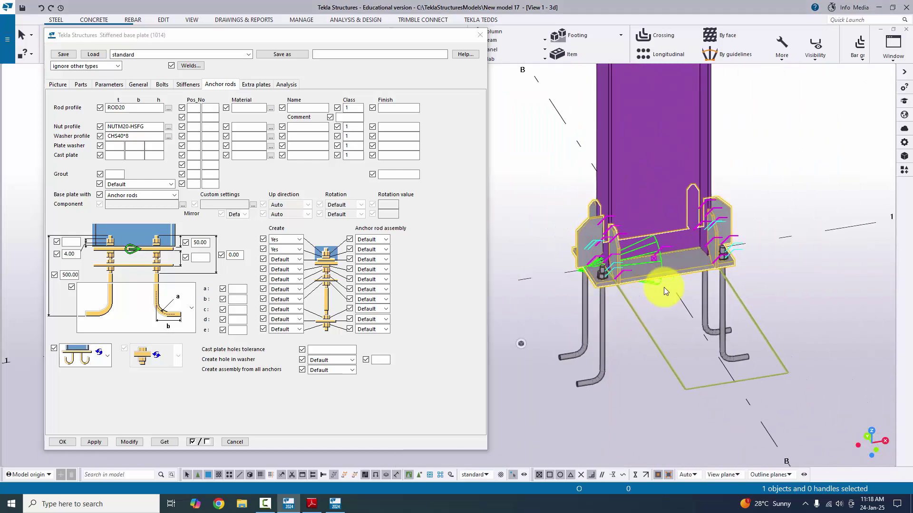
middle_click_drag(663, 287, 678, 308)
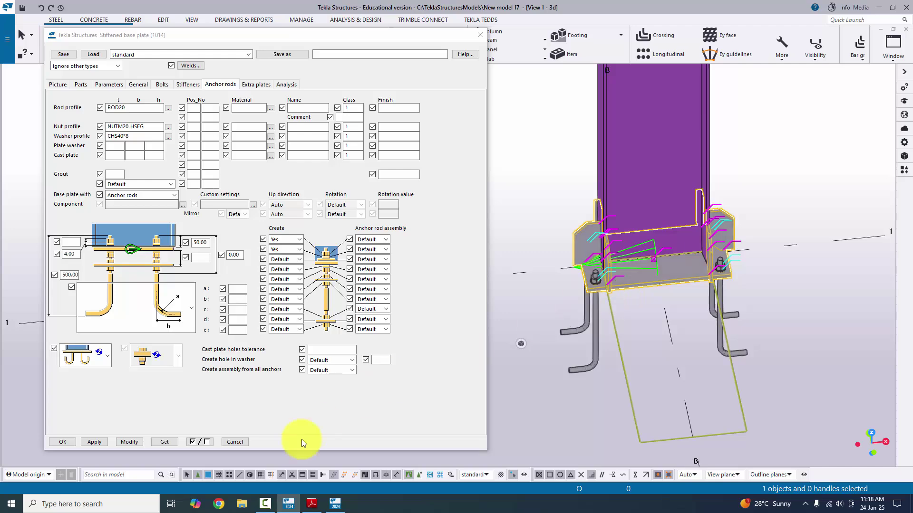
Set the bolt size to 20 and the tolerance to 3 per the PDF drawing, modify the component and inspect the rods from several sides.
left_click(312, 504)
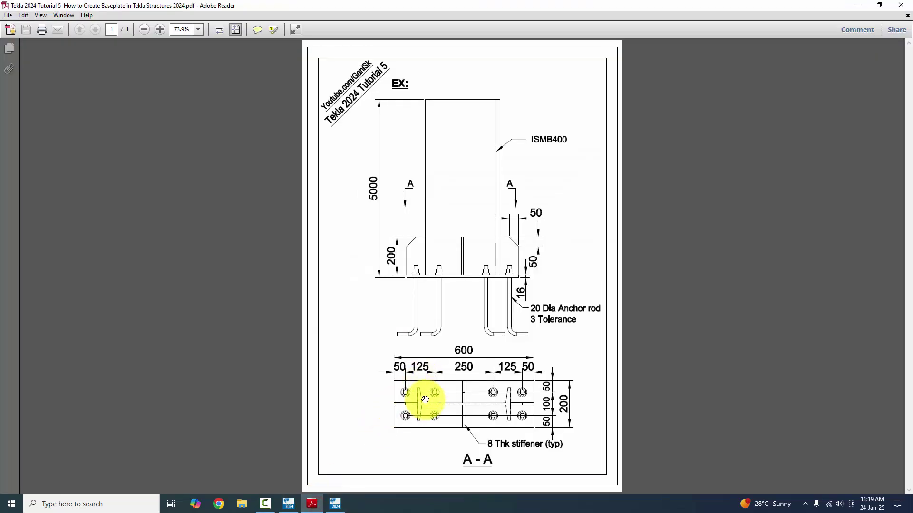
key("alt+Tab")
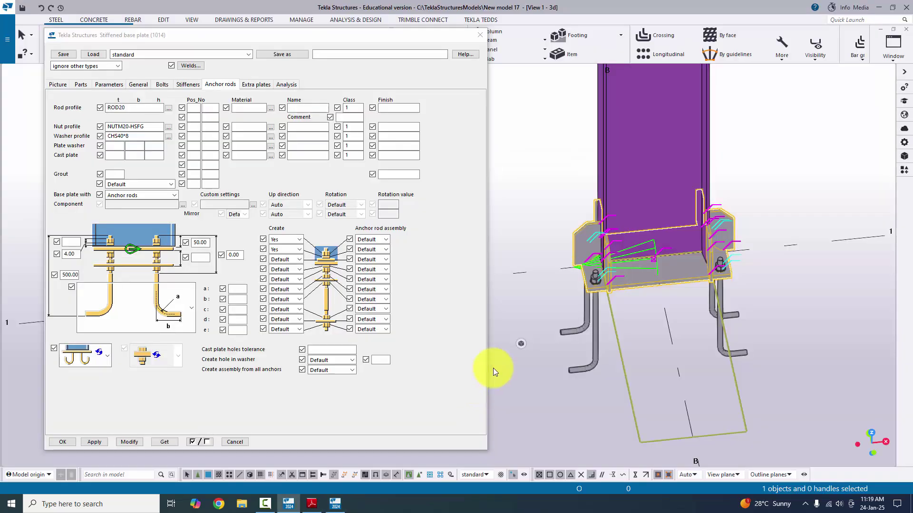
scroll(637, 280, "up", 4)
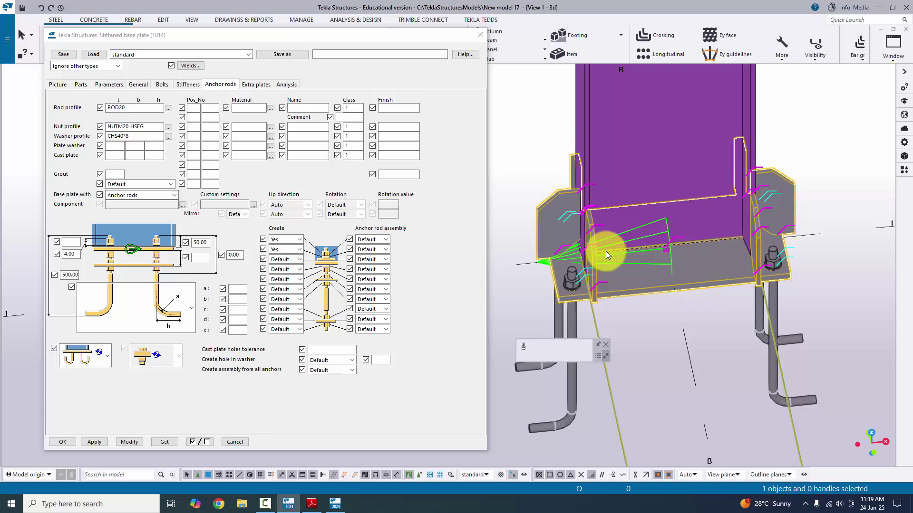
left_click(162, 84)
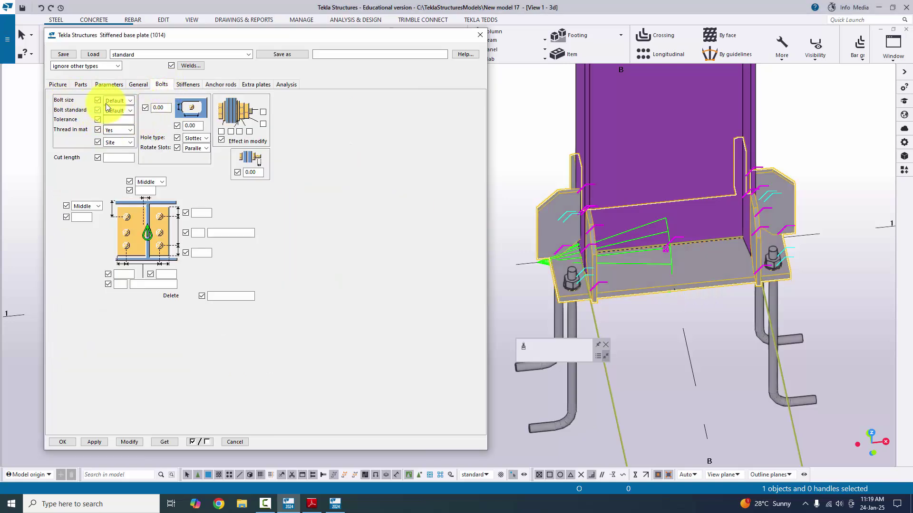
left_click(119, 139)
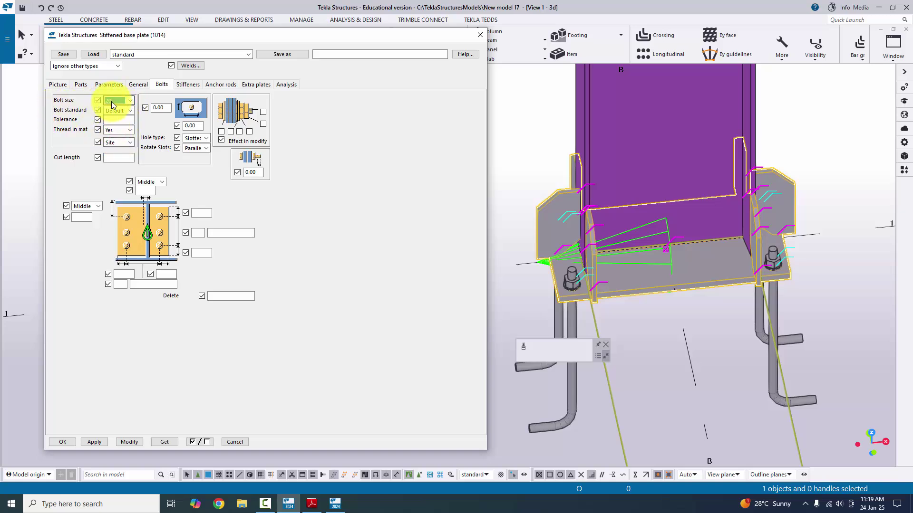
left_click(312, 504)
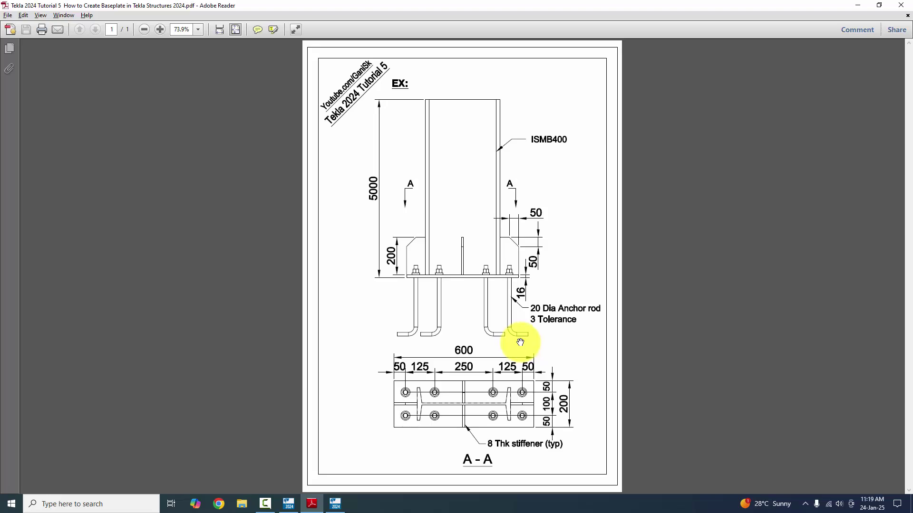
left_click(288, 503)
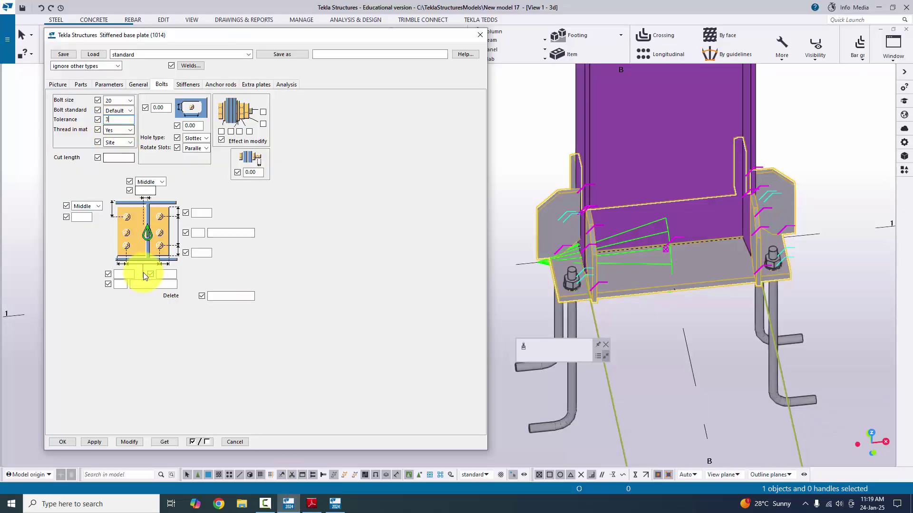
left_click(130, 442)
scroll(689, 318, "up", 4)
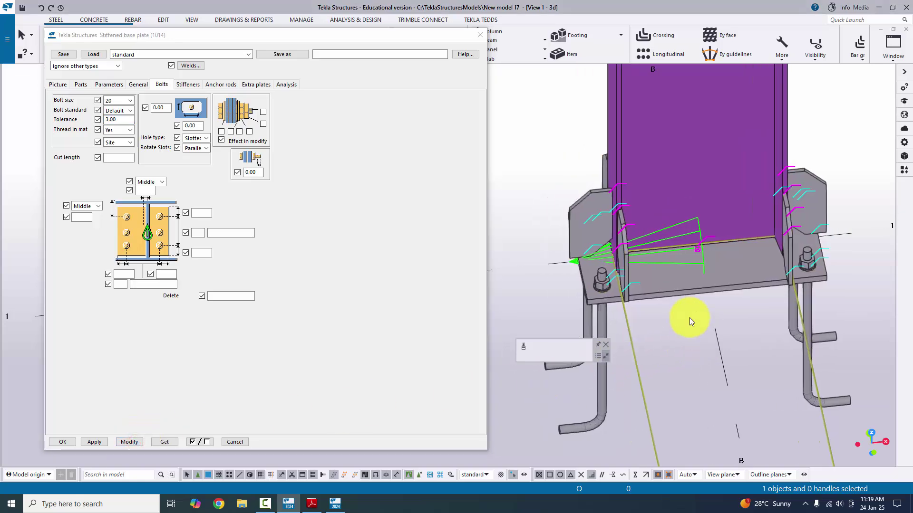
middle_click_drag(557, 319, 566, 287, "ctrl")
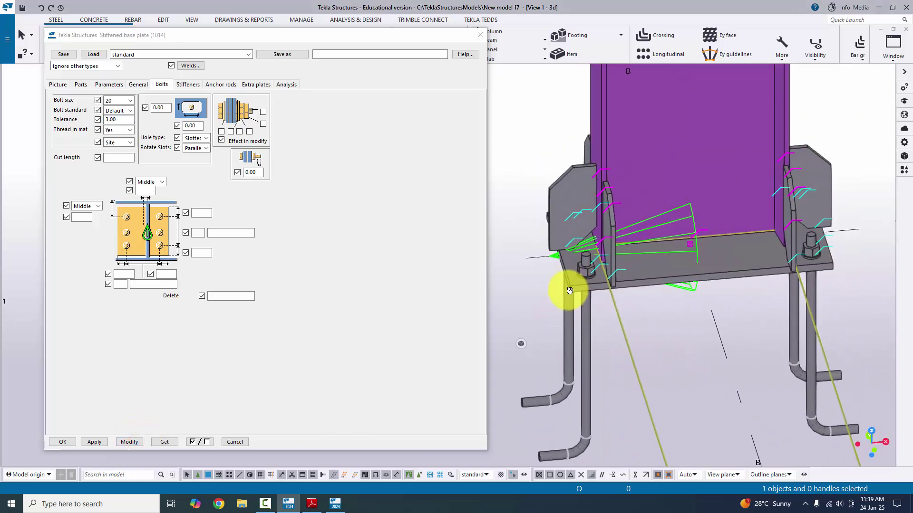
middle_click_drag(649, 304, 451, 299, "ctrl")
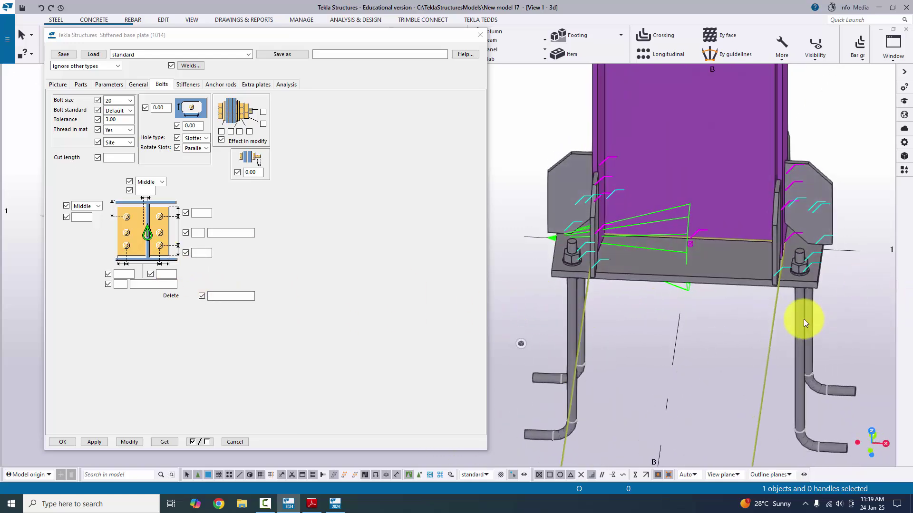
middle_click_drag(798, 320, 668, 355, "ctrl")
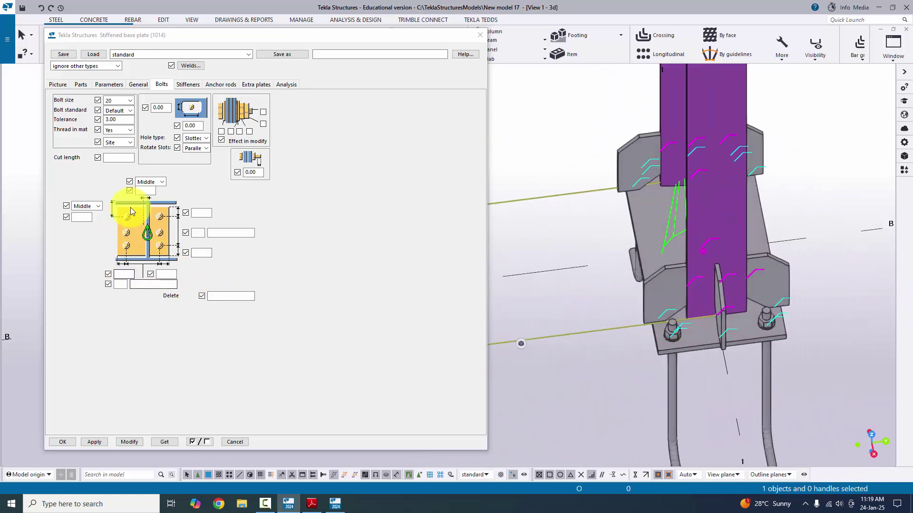
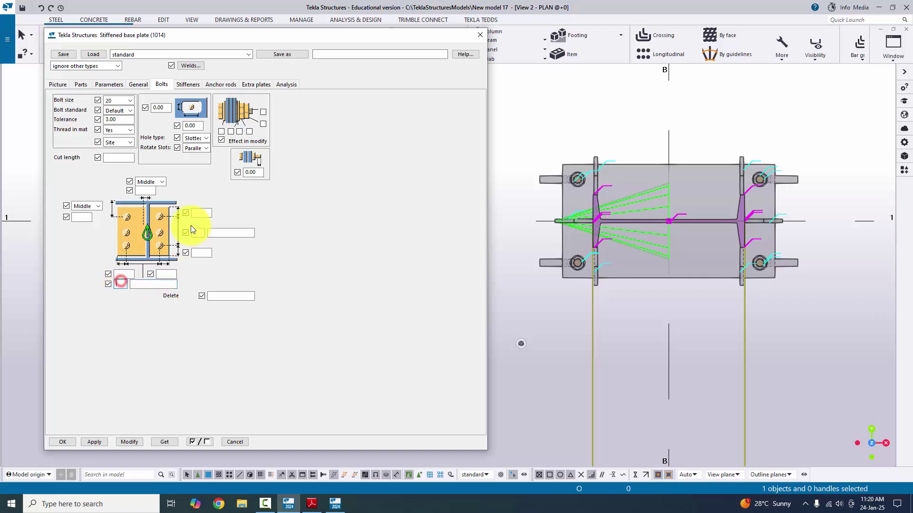
Set both end edge distances of the anchor rods along the base plate's length to 50 mm per the PDF drawing and modify the component.
left_click(239, 233)
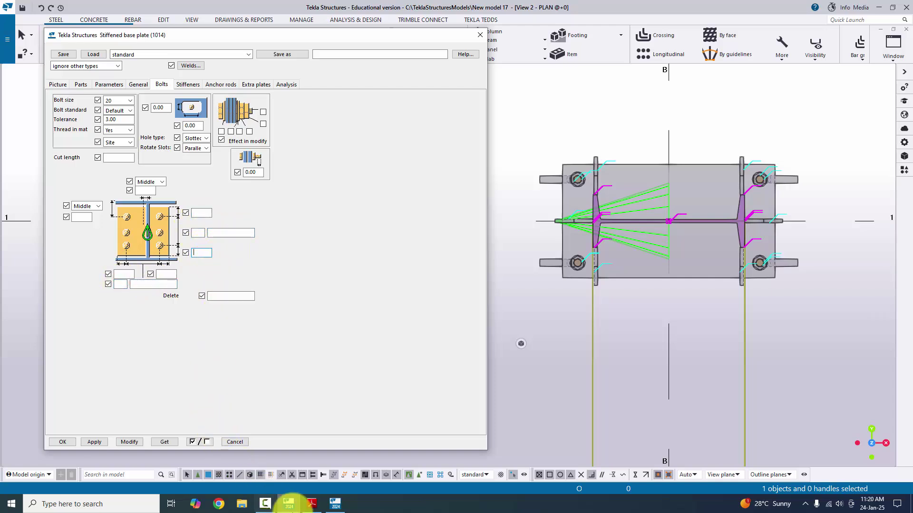
left_click(311, 504)
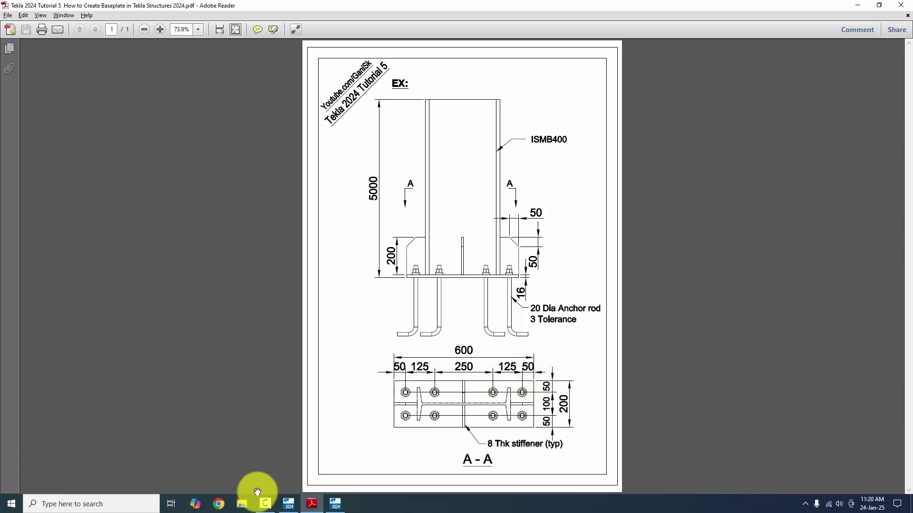
left_click(314, 505)
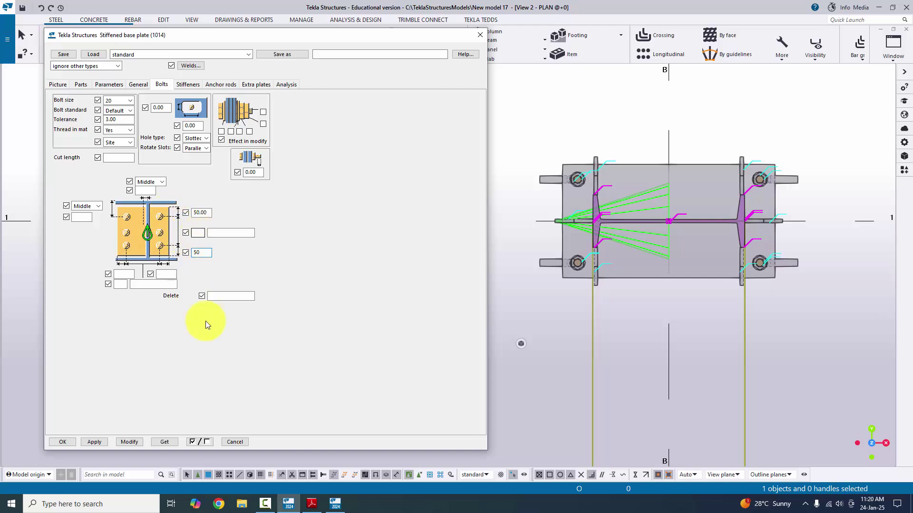
left_click(136, 441)
scroll(578, 184, "up", 2)
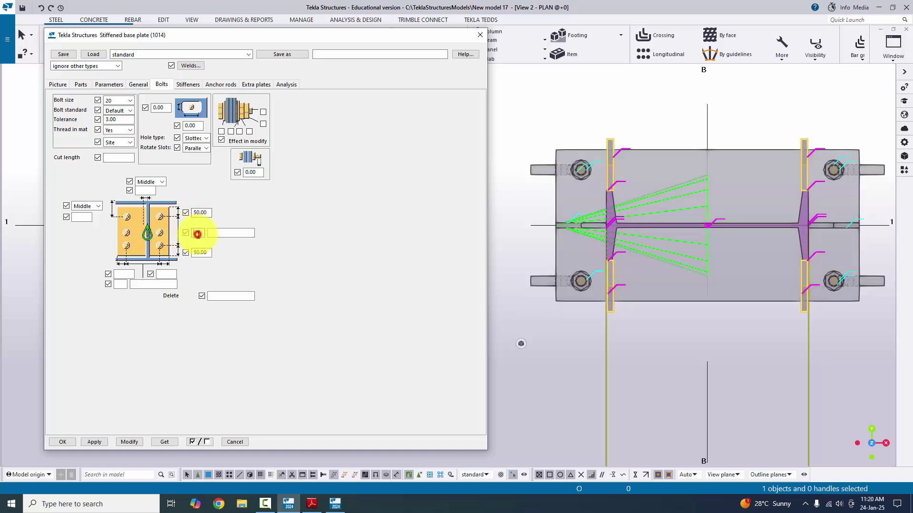
Set four anchor rods along the base plate's length with spacings 125 250 125 per the PDF drawing and modify the component.
left_click(311, 502)
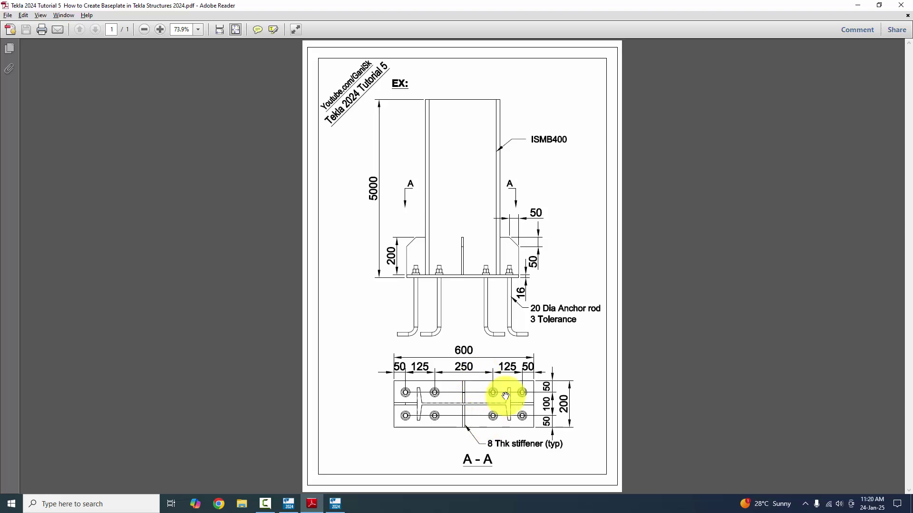
key("alt+Tab")
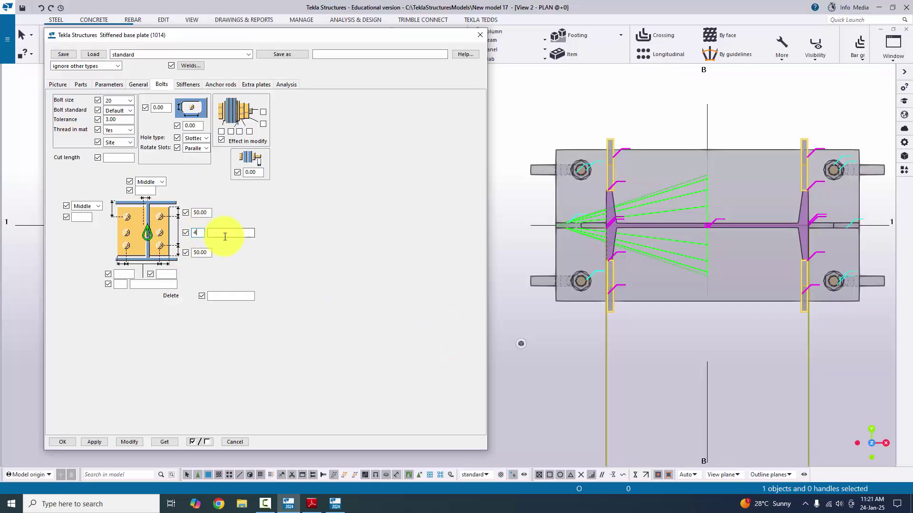
left_click(224, 237)
key("alt+Tab")
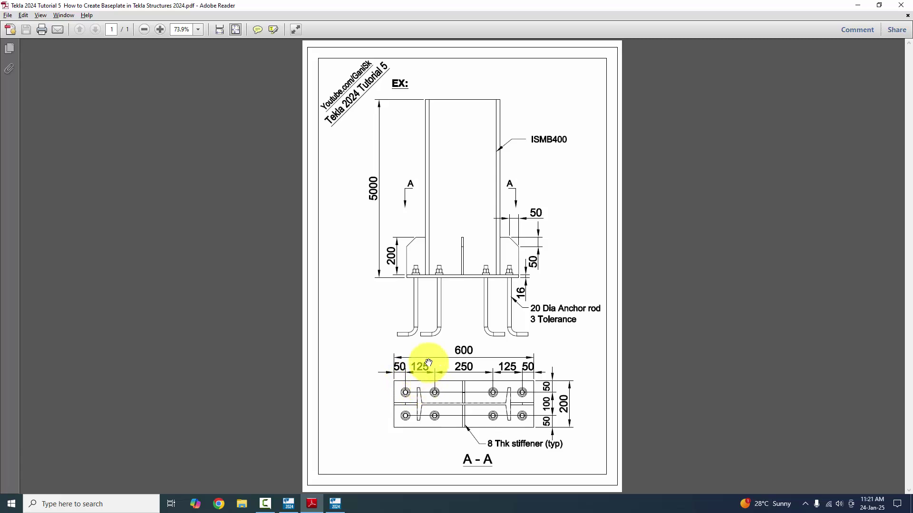
left_click(464, 373)
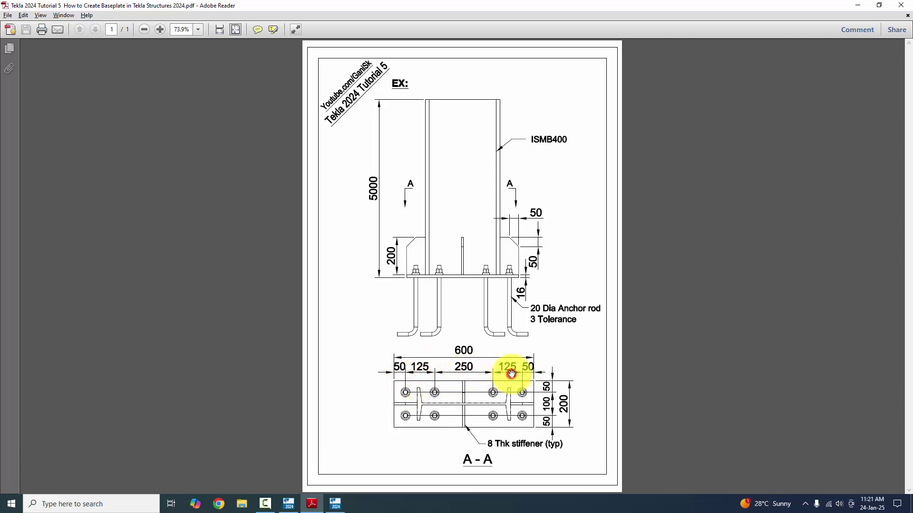
key("alt+Tab")
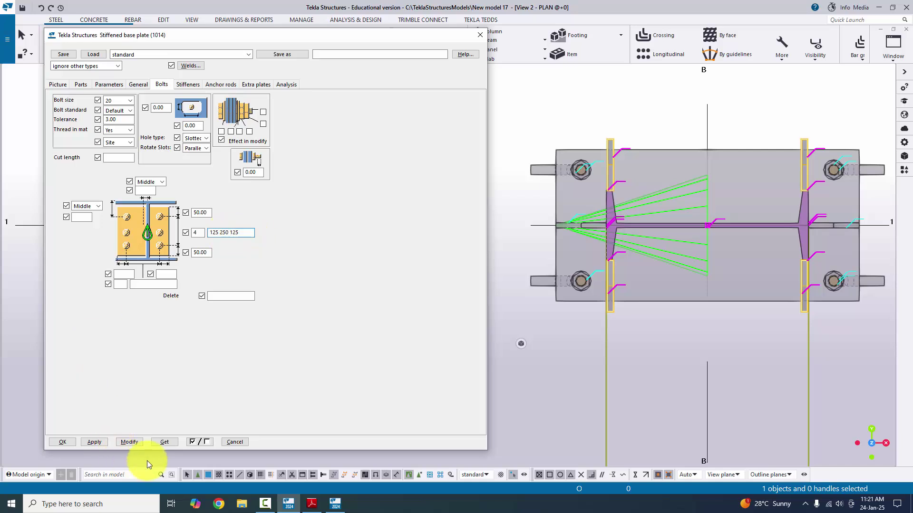
left_click(129, 441)
middle_click_drag(693, 357, 621, 167)
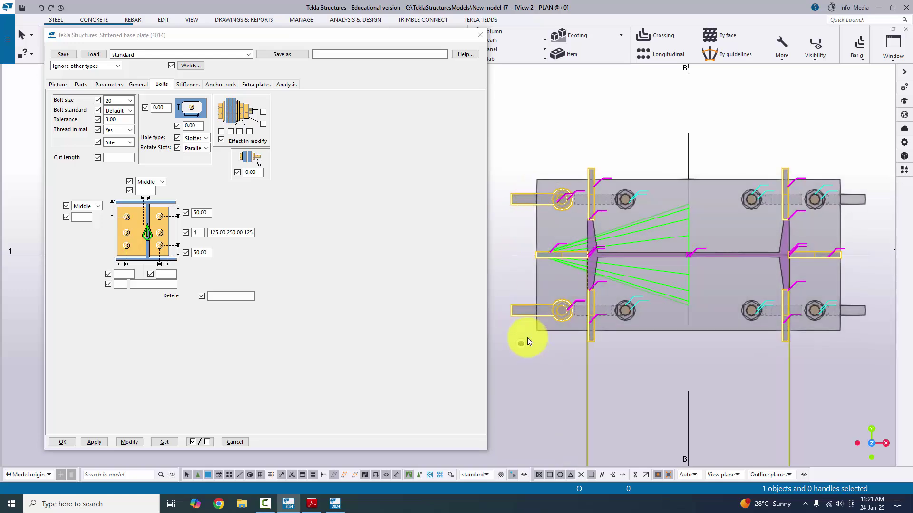
Set both edge distances of the anchor rods across the base plate's width to 50 mm per the PDF drawing and modify the component.
left_click(310, 502)
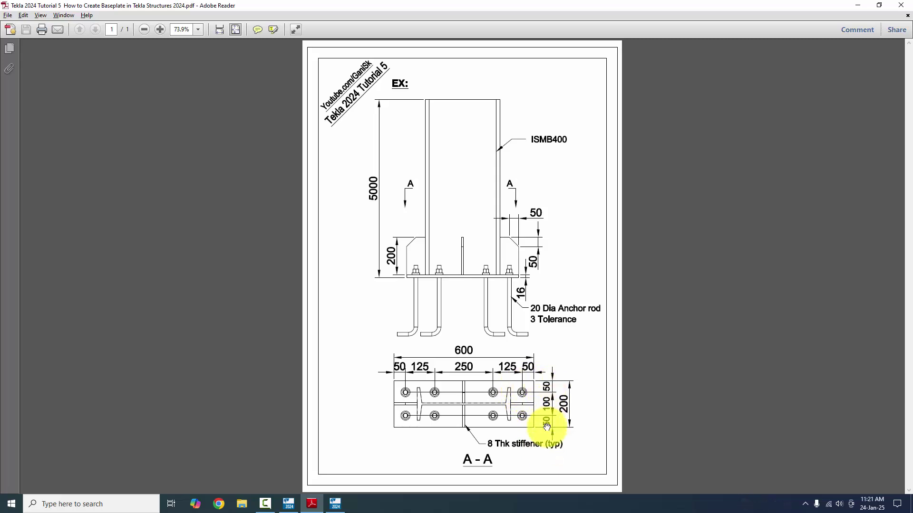
key("alt+Tab")
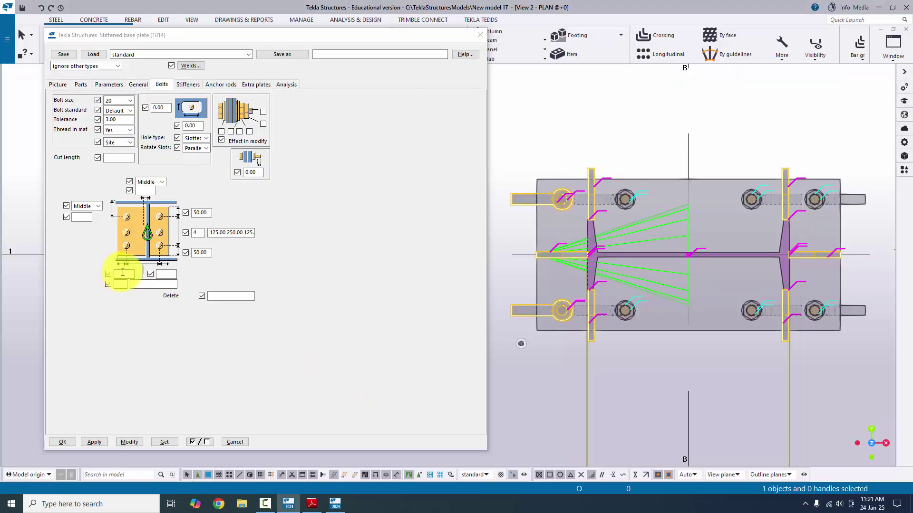
left_click(122, 273)
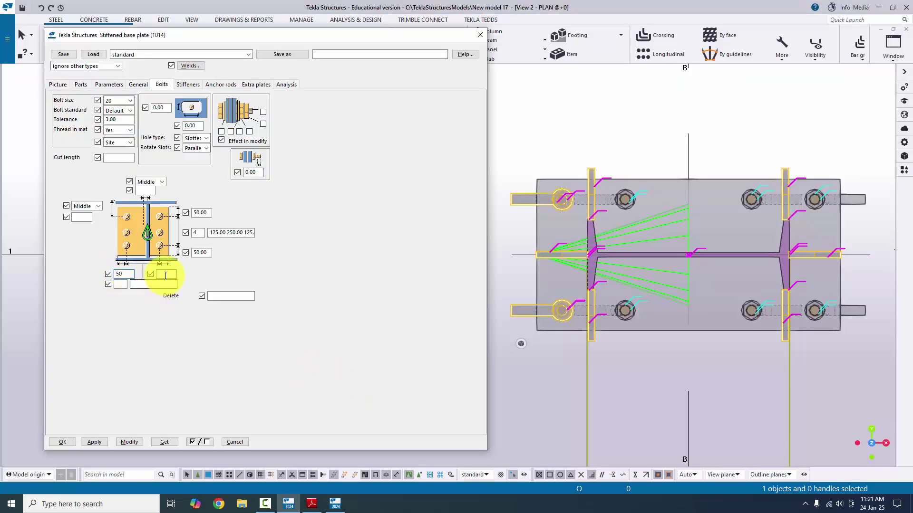
left_click(129, 442)
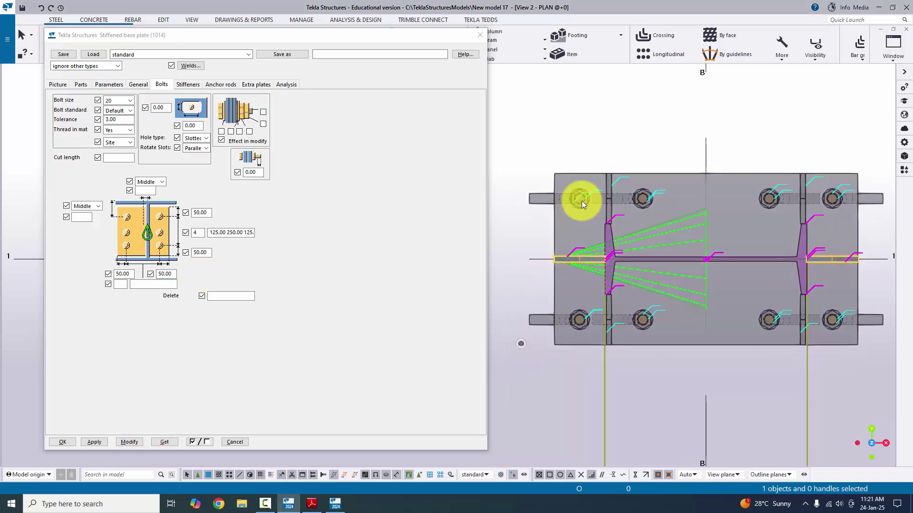
Set two anchor rods across the base plate's width with a spacing of 100 mm per the PDF drawing and modify the component.
key("alt+Tab")
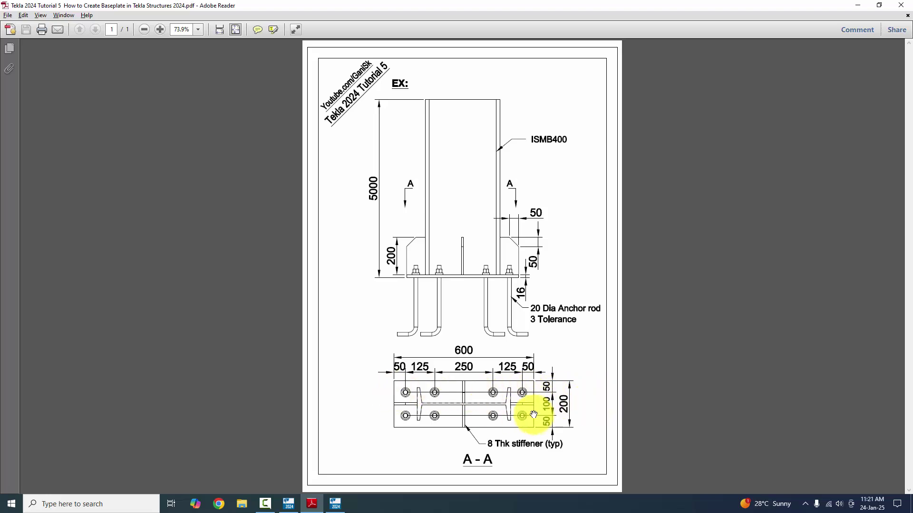
key("alt+Tab")
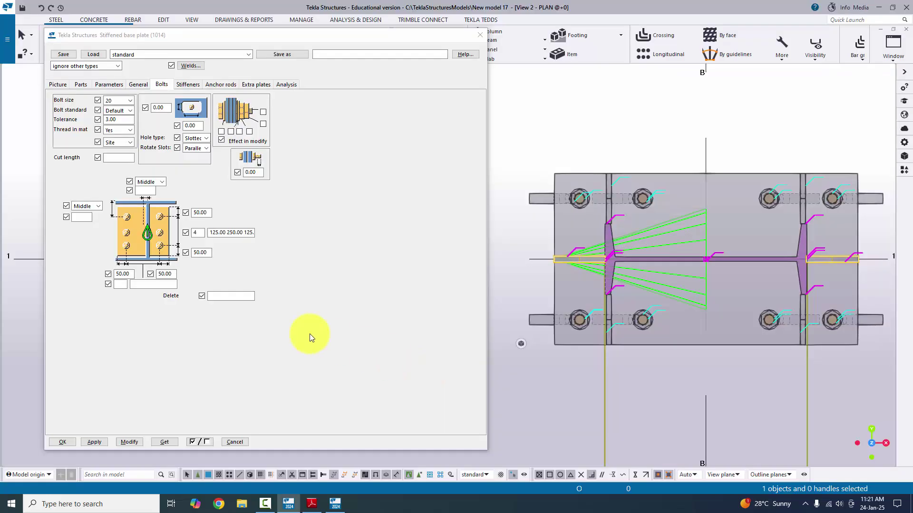
left_click(123, 287)
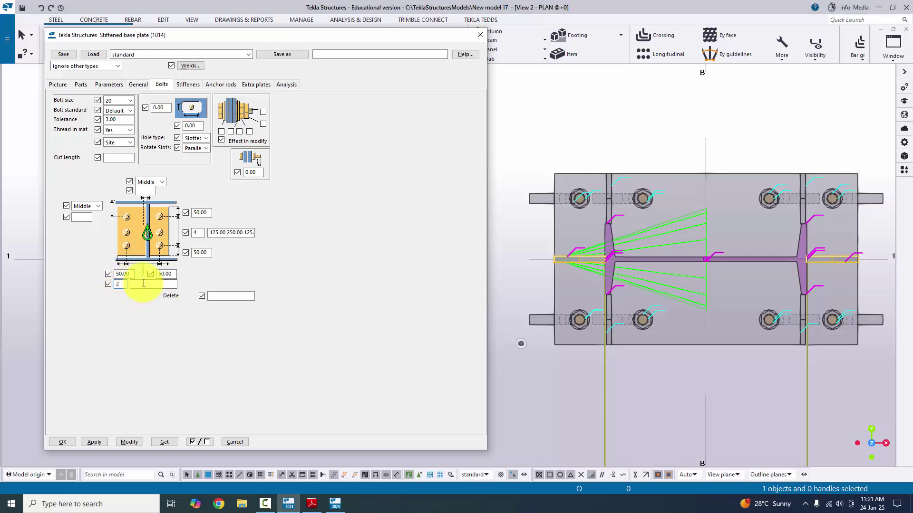
key("alt+Tab")
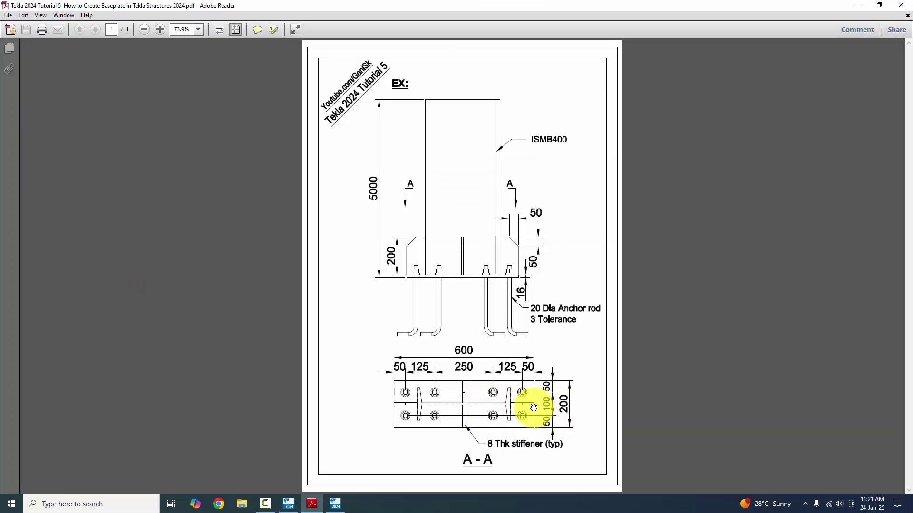
key("alt+Tab")
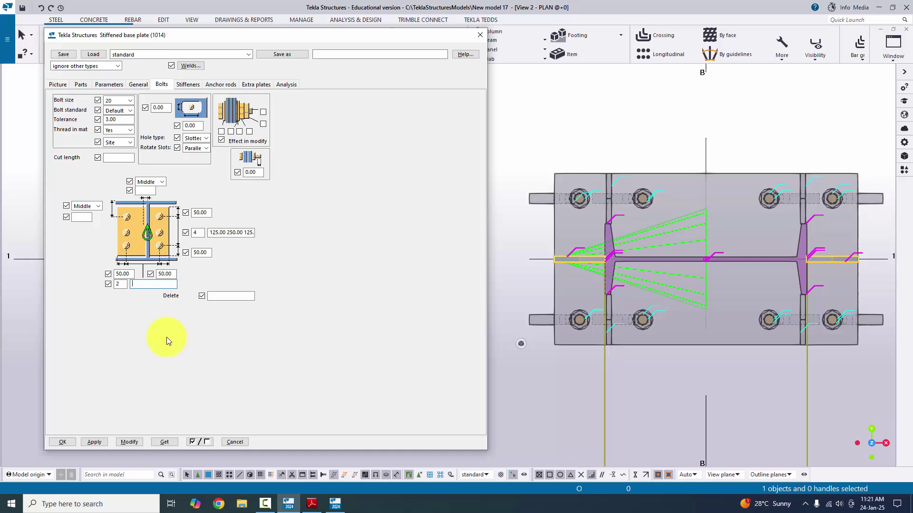
left_click(147, 283)
type("100")
left_click(129, 442)
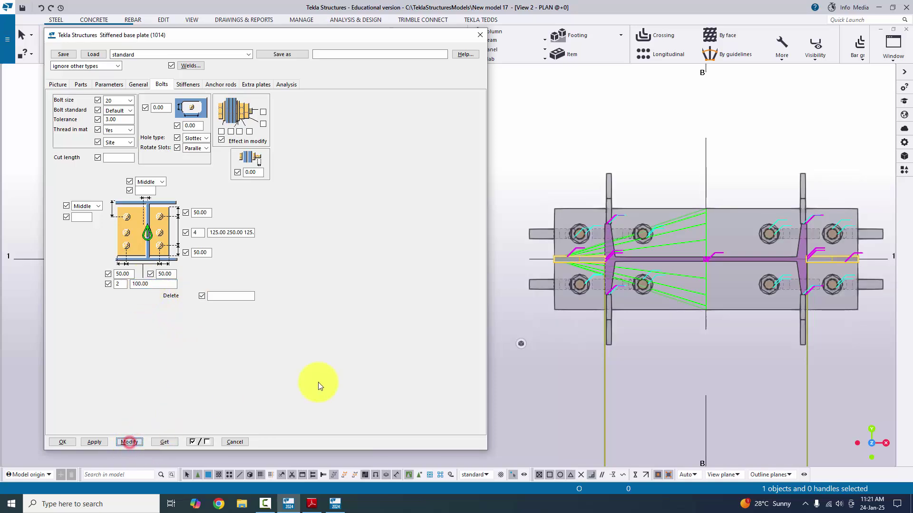
middle_click_drag(611, 276, 561, 238)
Return to the 3D view, bring up the component's part dimensions and examine the stiffener plates around the column base.
left_click(889, 48)
left_click(874, 125)
scroll(703, 282, "up", 5)
left_click(82, 84)
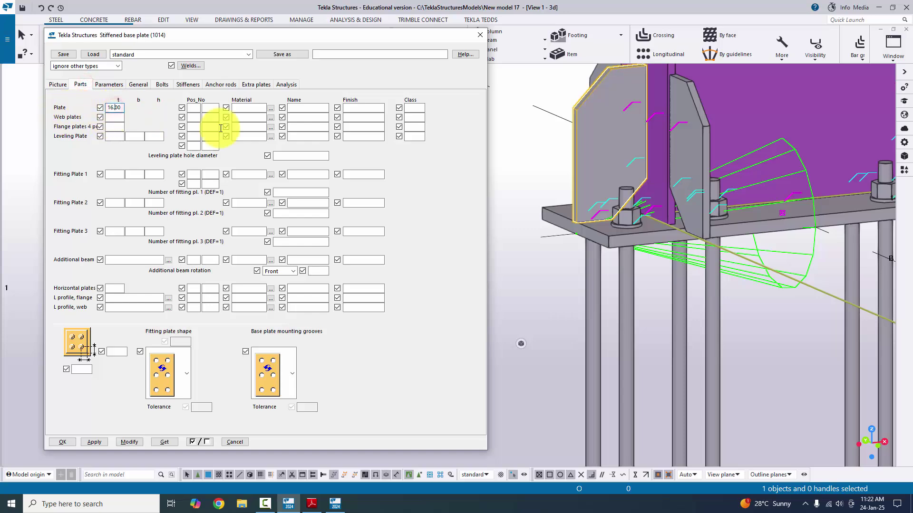
middle_click_drag(689, 209, 625, 209, "ctrl")
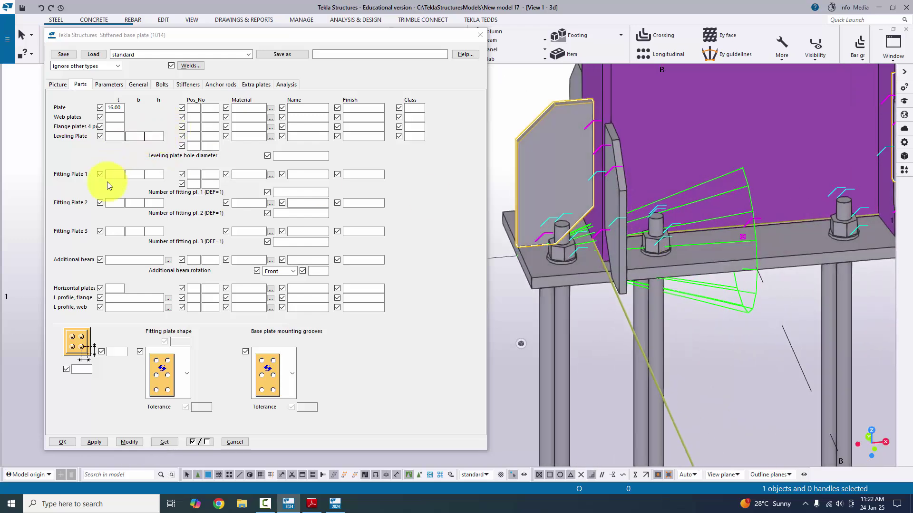
Set the web plates' thickness to 8 mm per the PDF drawing, modify the component and inspect the stiffener's thickness up close.
left_click(115, 117)
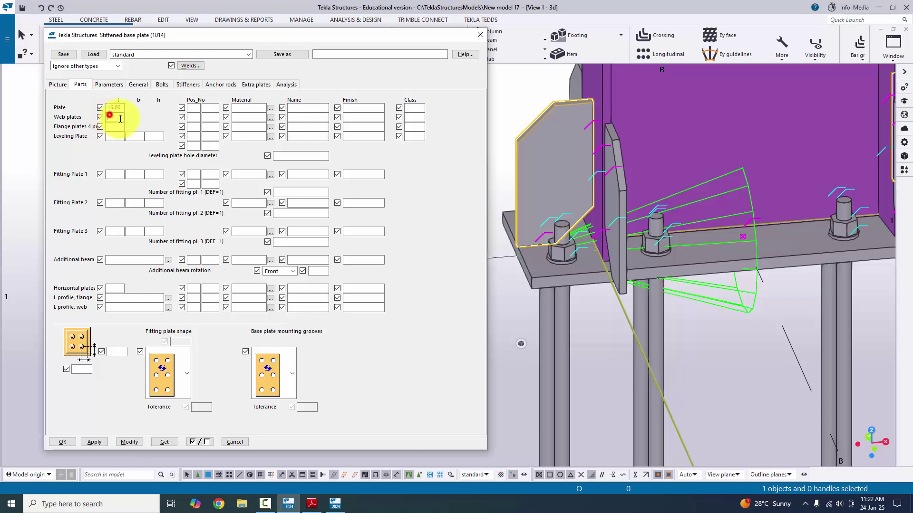
middle_click_drag(633, 261, 582, 219, "ctrl")
scroll(551, 204, "up", 3)
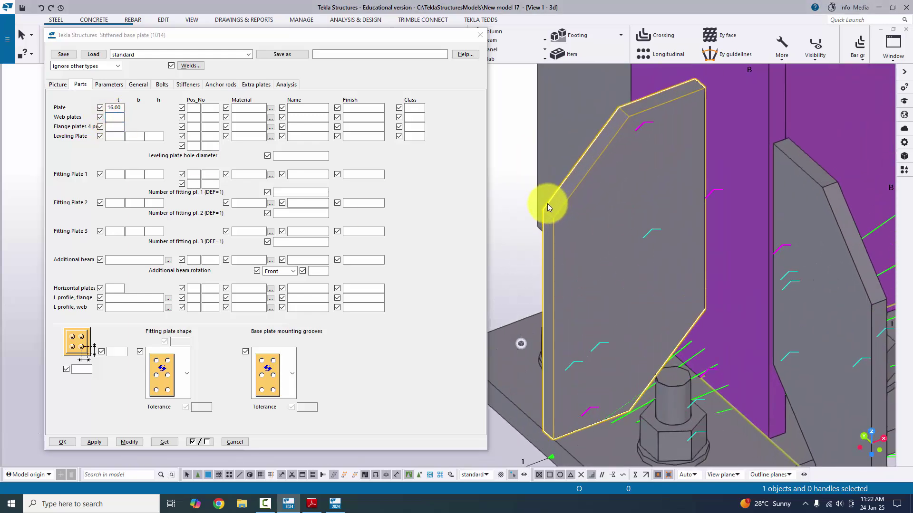
left_click(113, 119)
left_click(321, 504)
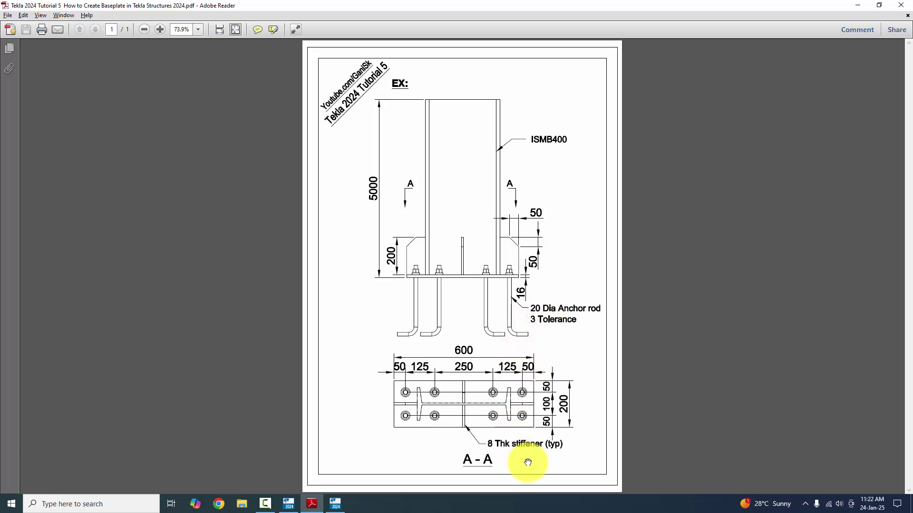
left_click(312, 508)
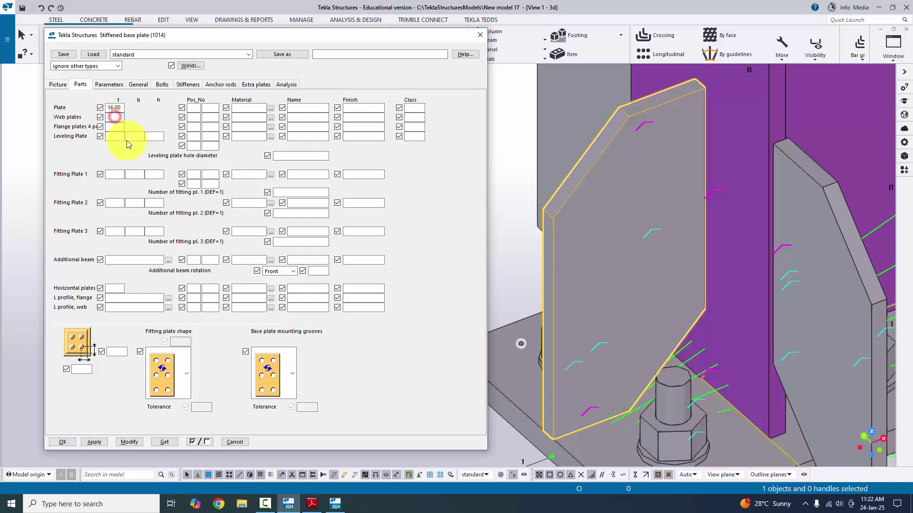
type("8")
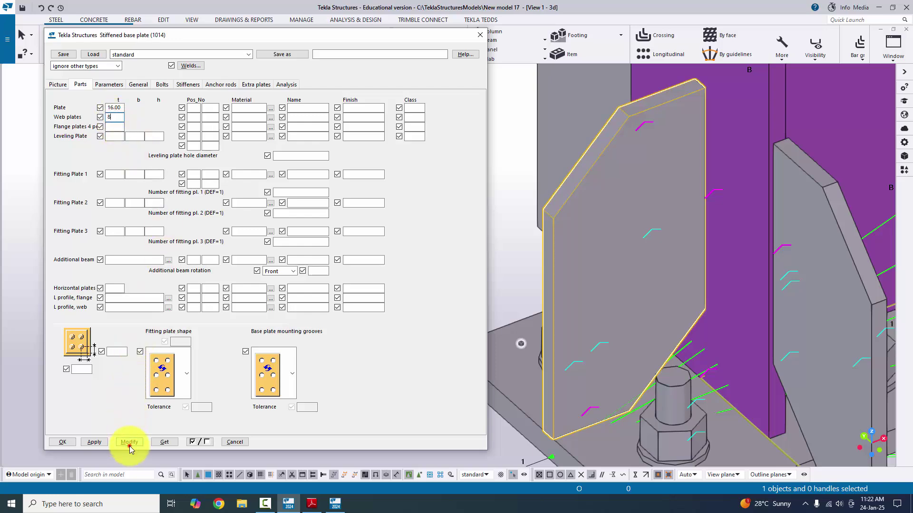
left_click(129, 444)
scroll(585, 220, "up", 3)
middle_click_drag(597, 228, 654, 255)
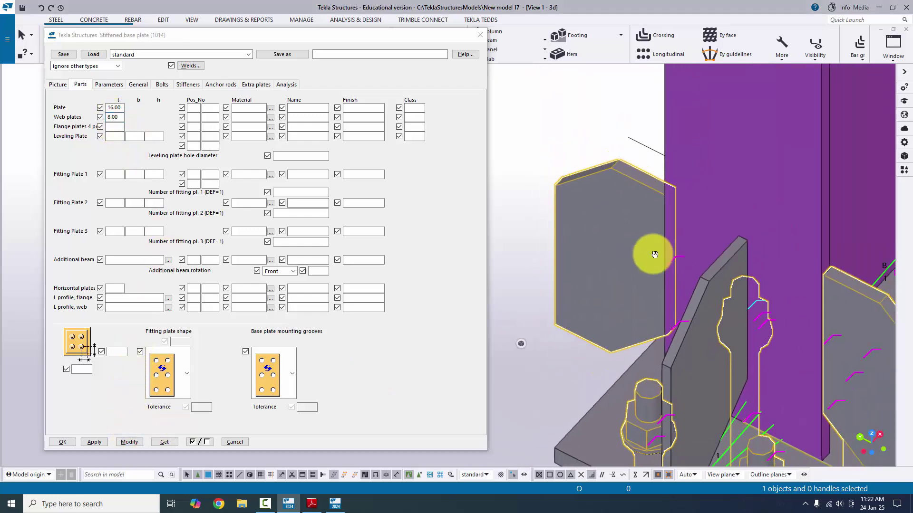
scroll(654, 253, "up", 2)
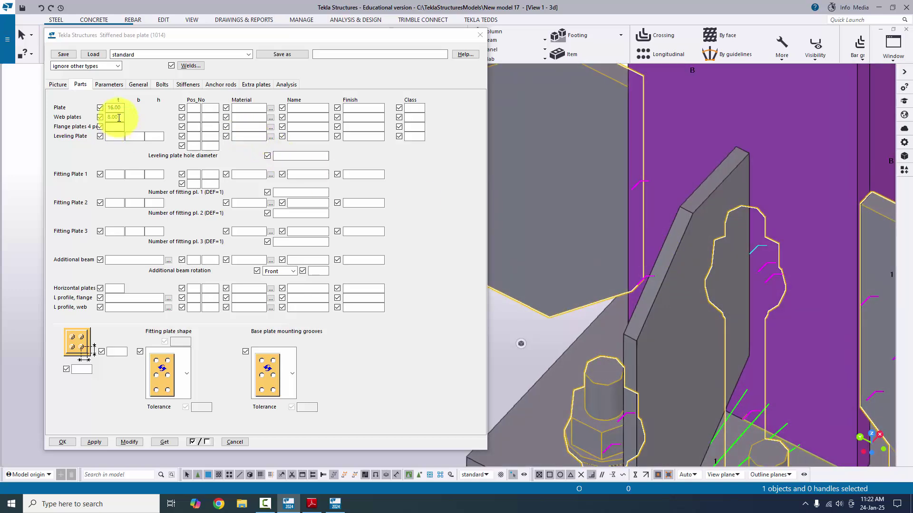
Try 2 mm as the web plates' thickness, compare the stiffener in the model, and set it back to 8 mm.
left_click_drag(117, 118, 105, 118)
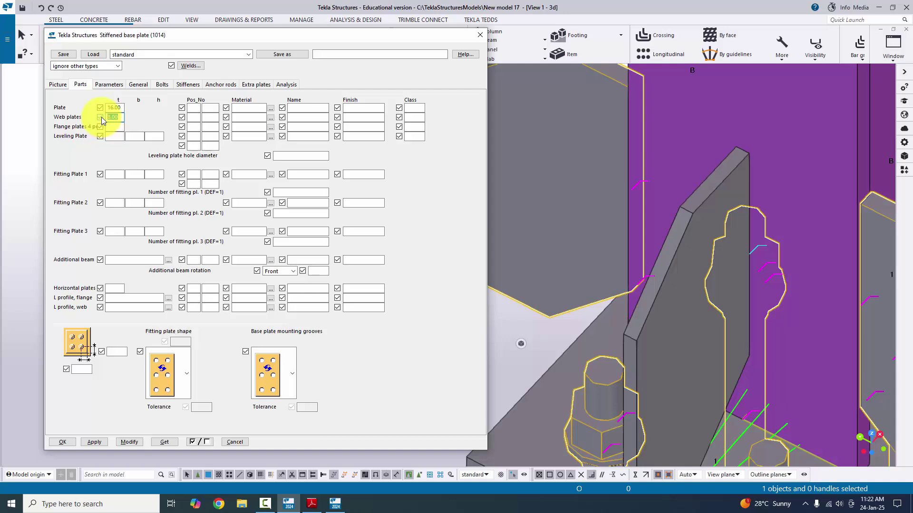
type("2")
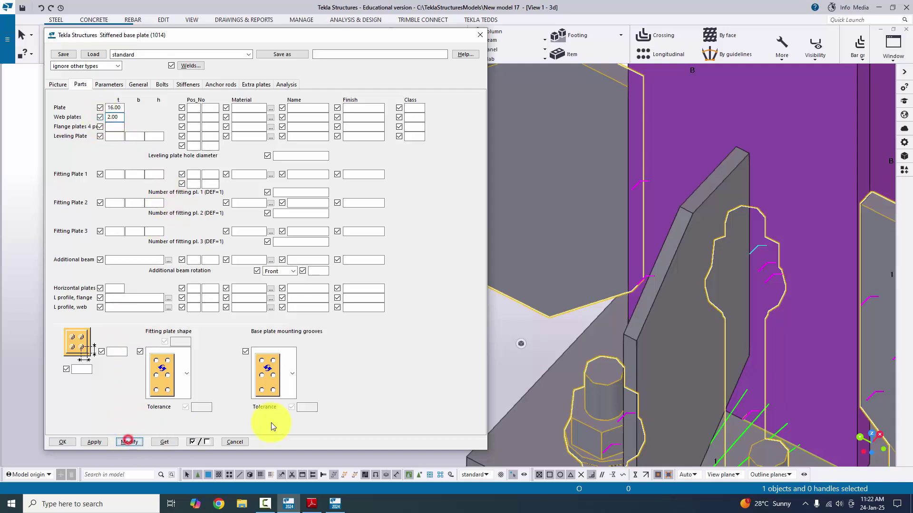
scroll(640, 333, "up", 4)
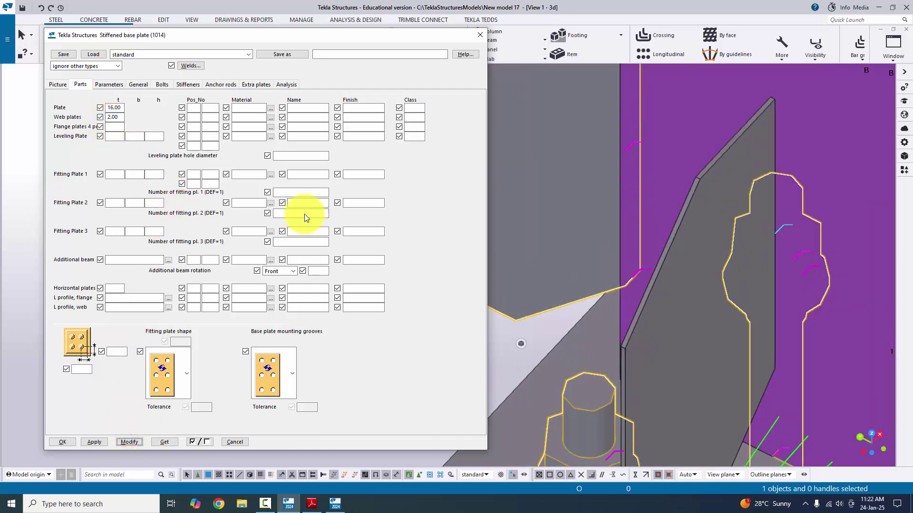
scroll(692, 273, "down", 2)
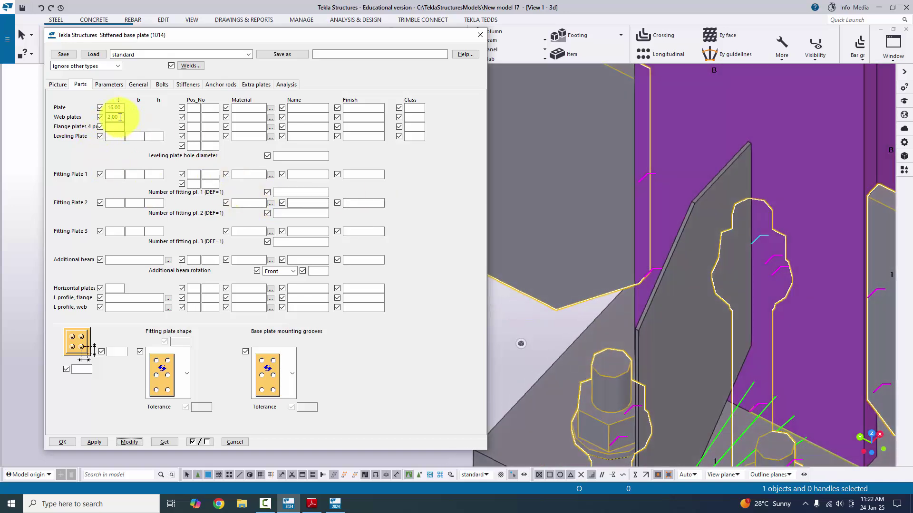
left_click(114, 117)
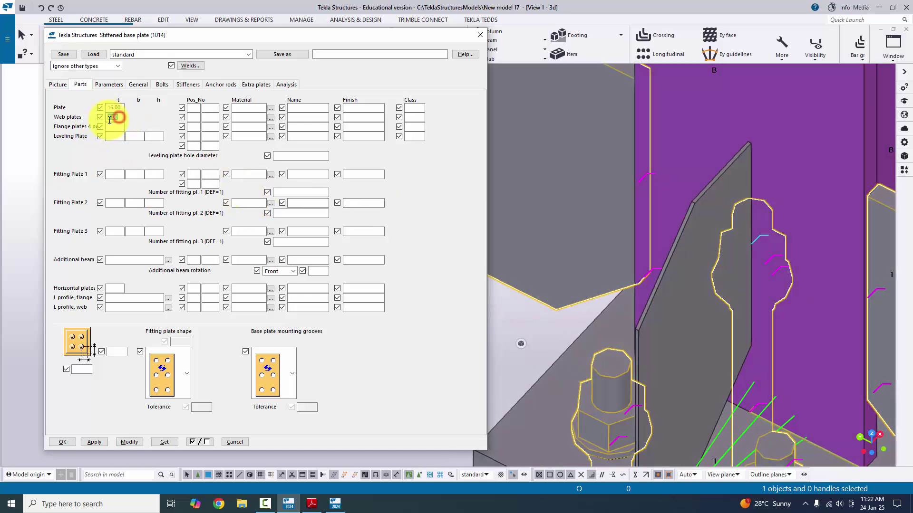
left_click(130, 443)
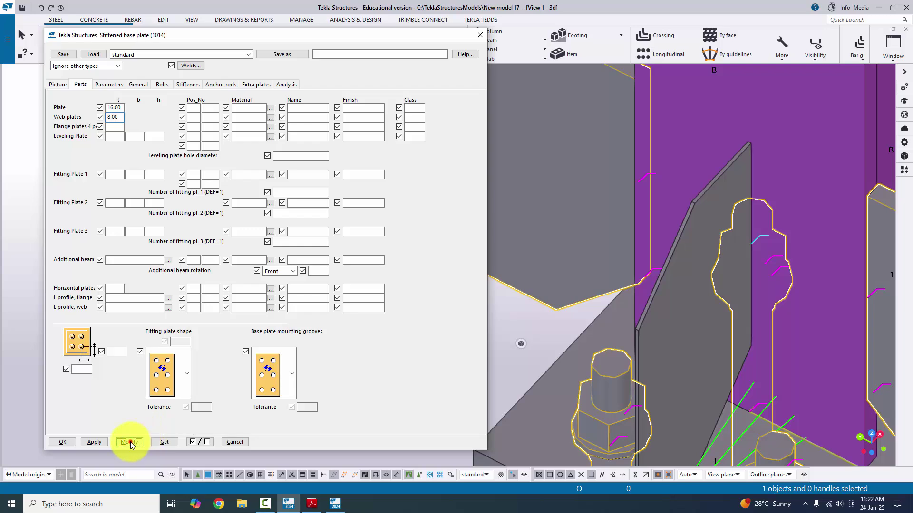
Inspect the whole column base from several sides and compare its stiffeners with section A-A of the PDF drawing.
scroll(558, 327, "down", 6)
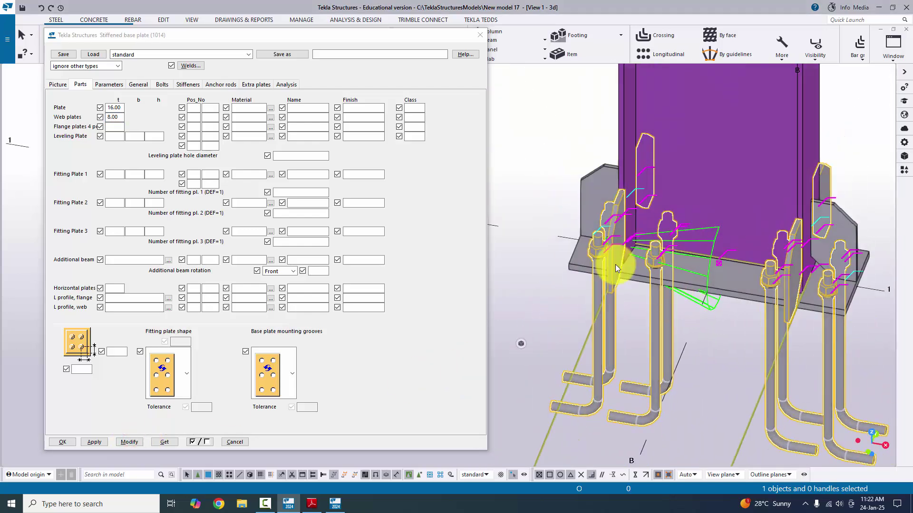
middle_click_drag(615, 264, 500, 329, "ctrl")
middle_click_drag(639, 296, 664, 265, "ctrl")
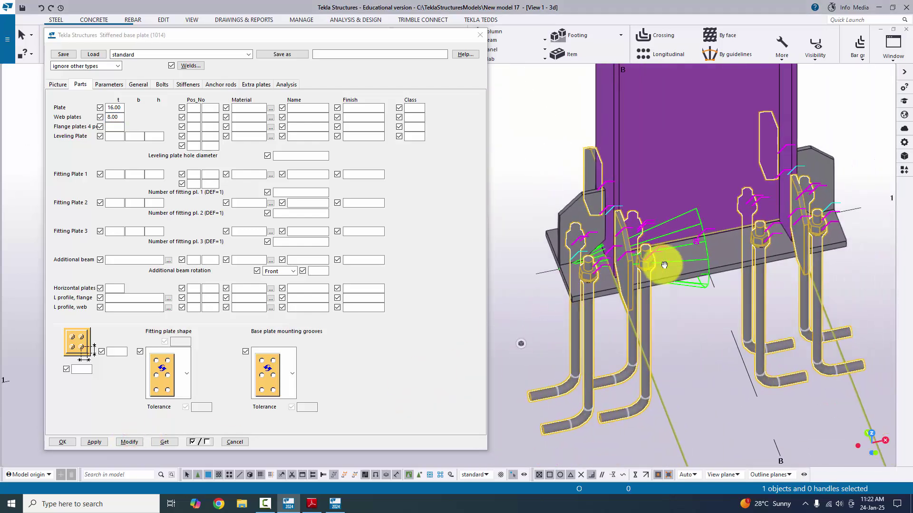
left_click(310, 503)
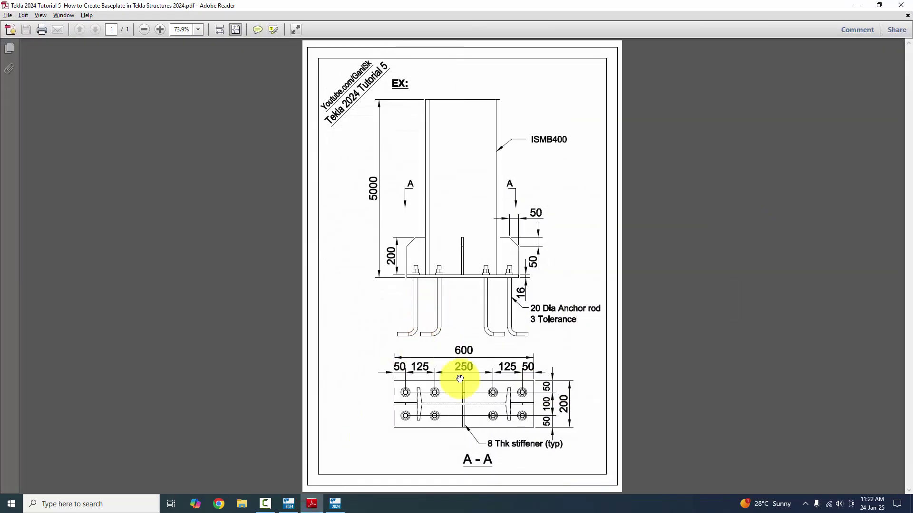
left_click(289, 505)
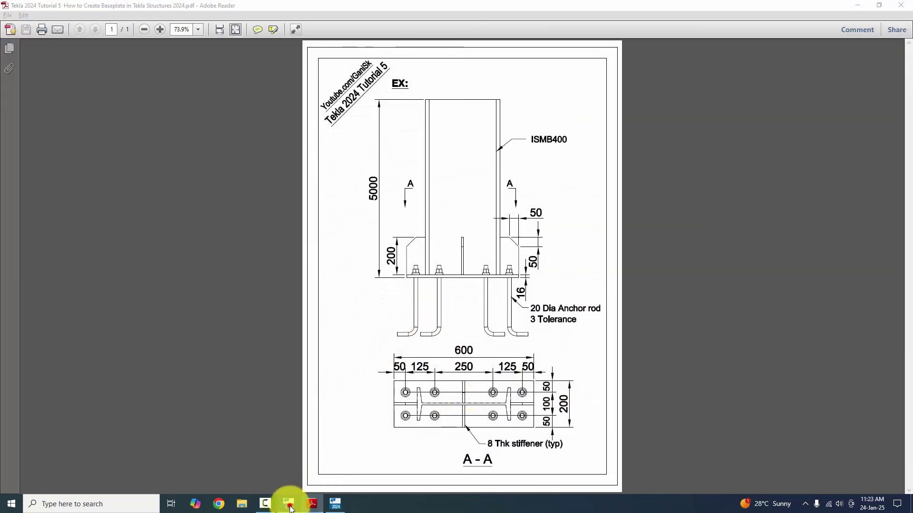
Arrange the web stiffeners as a single plate at mid-web on each side, modify the component and bring up the horizontal plates' thickness.
left_click(190, 84)
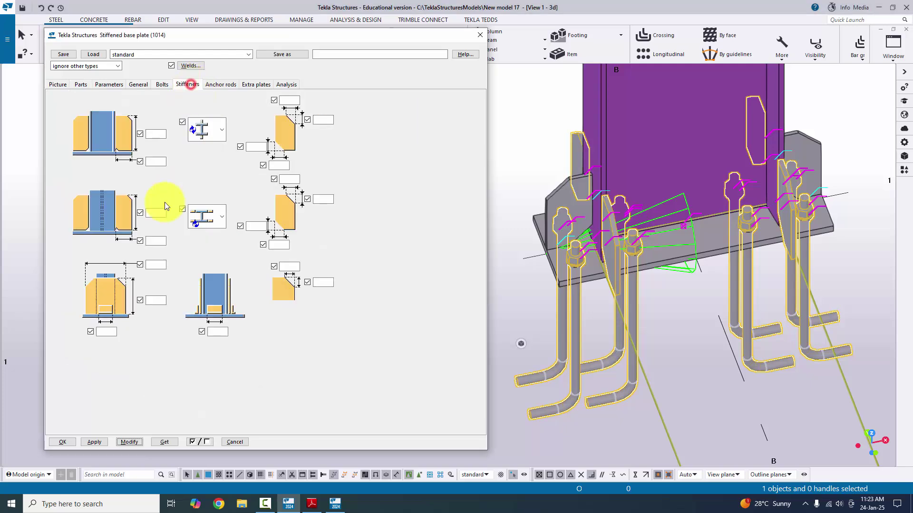
left_click(203, 217)
left_click(205, 317)
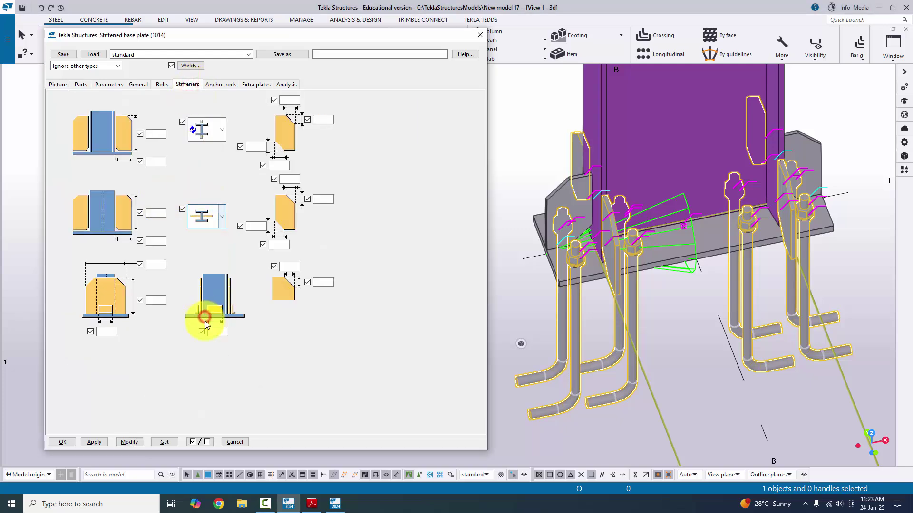
left_click(129, 442)
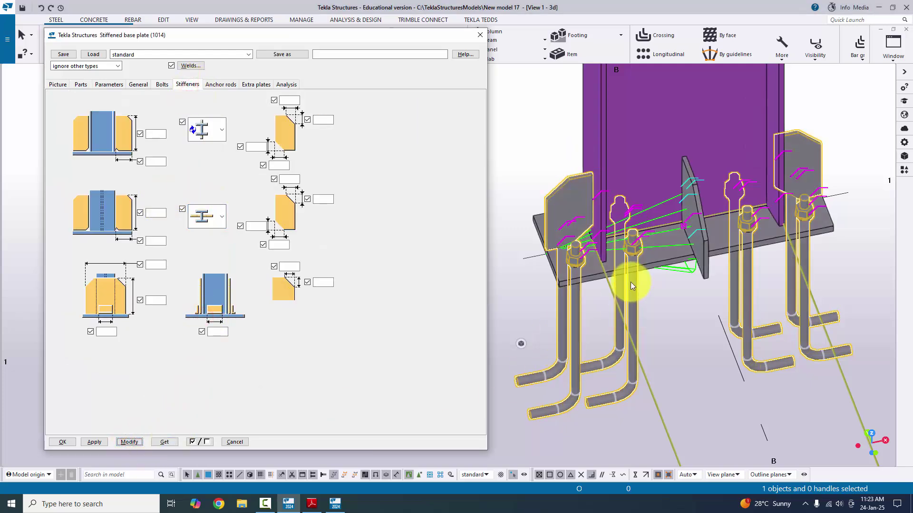
scroll(749, 232, "up", 5)
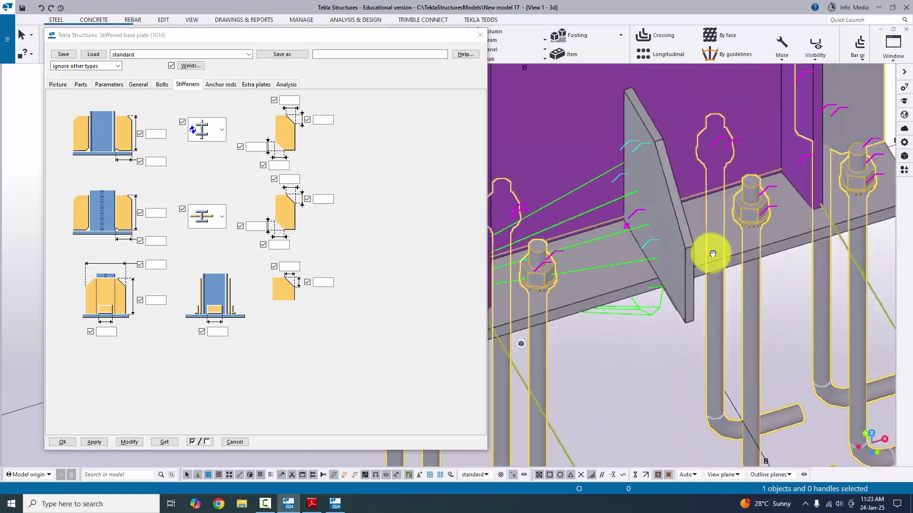
middle_click_drag(712, 254, 672, 269)
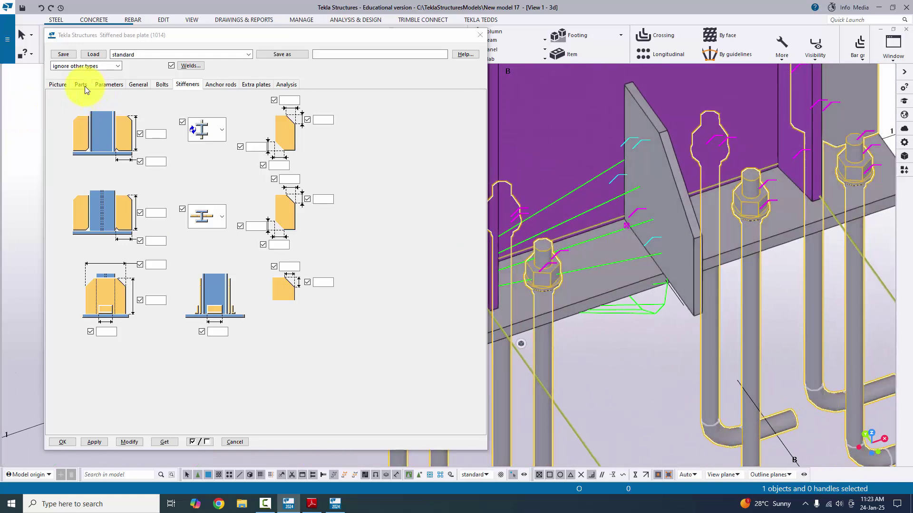
left_click(84, 86)
left_click(115, 289)
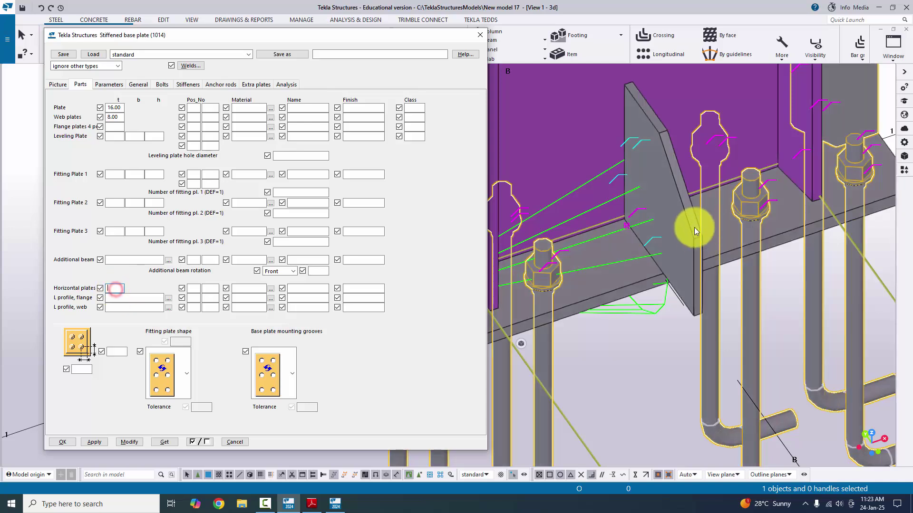
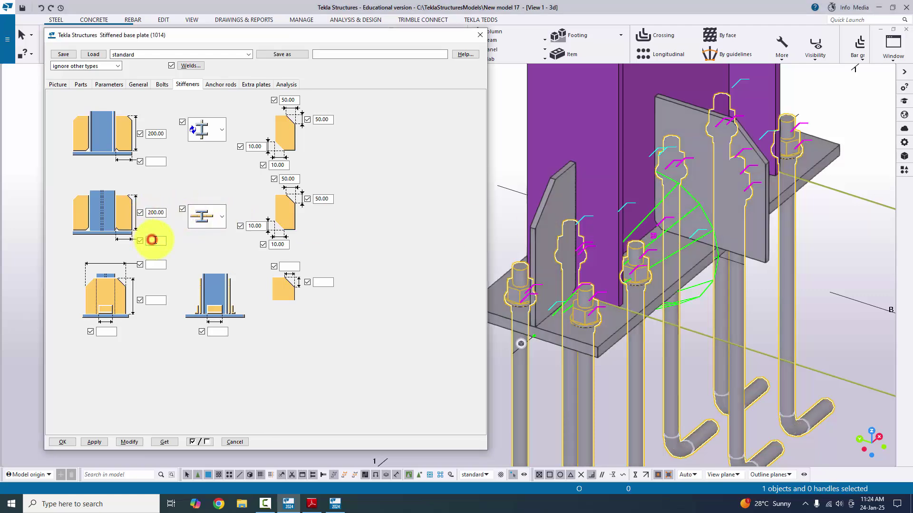
Check the PDF drawing, set the web stiffeners' width to 95 mm, modify the component and inspect the stiffeners from several sides.
left_click(313, 505)
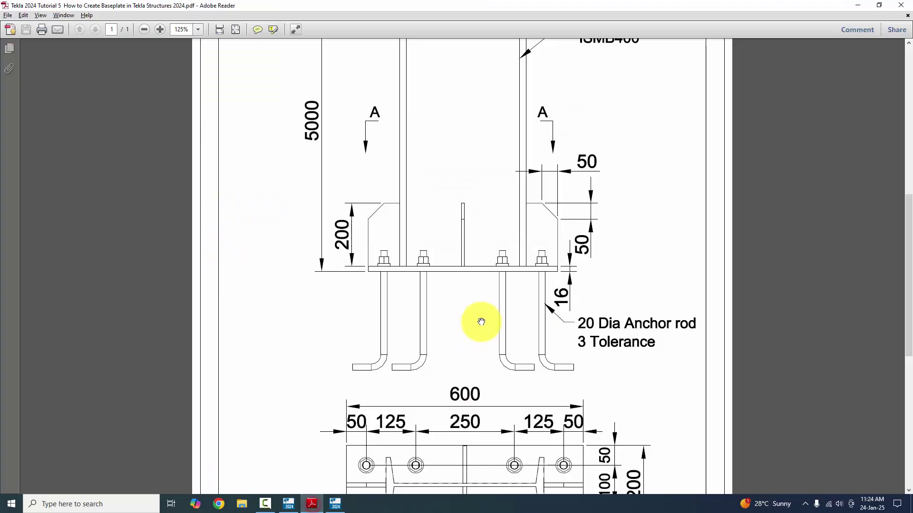
scroll(623, 444, "down", 2)
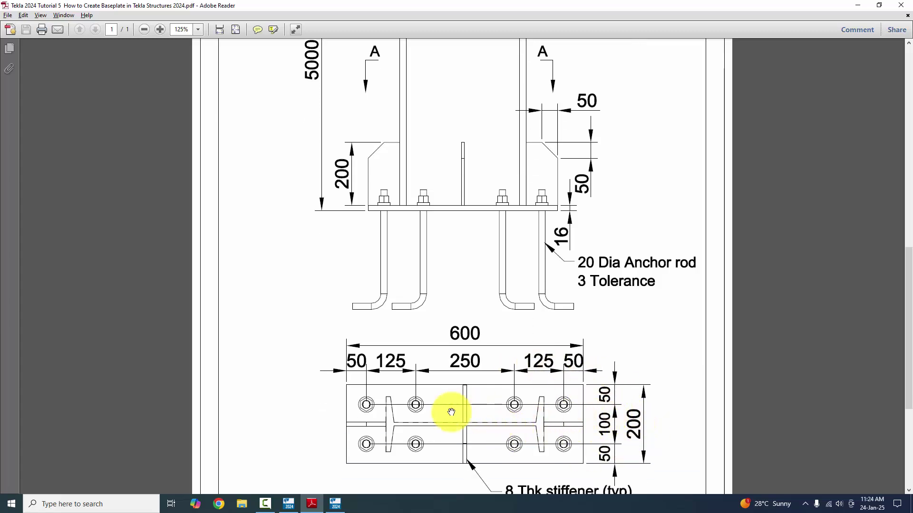
left_click(290, 506)
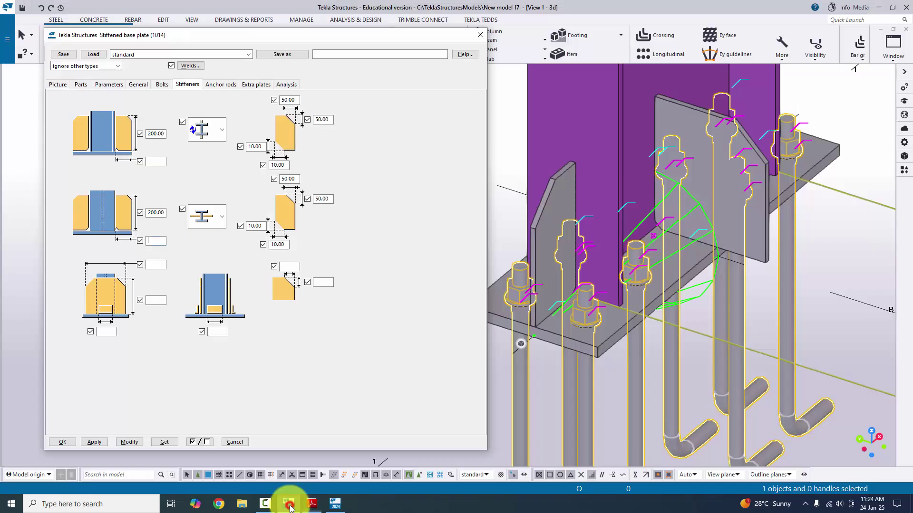
left_click(157, 240)
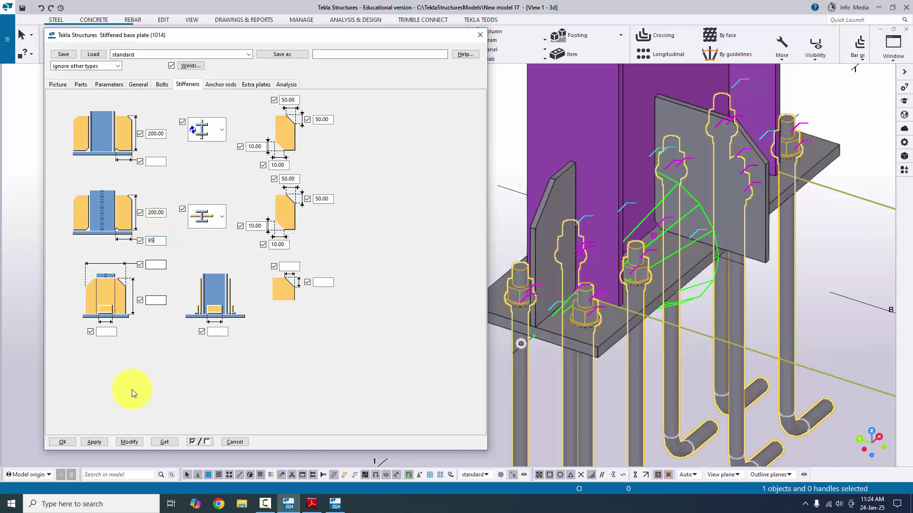
left_click(126, 443)
scroll(698, 225, "down", 3)
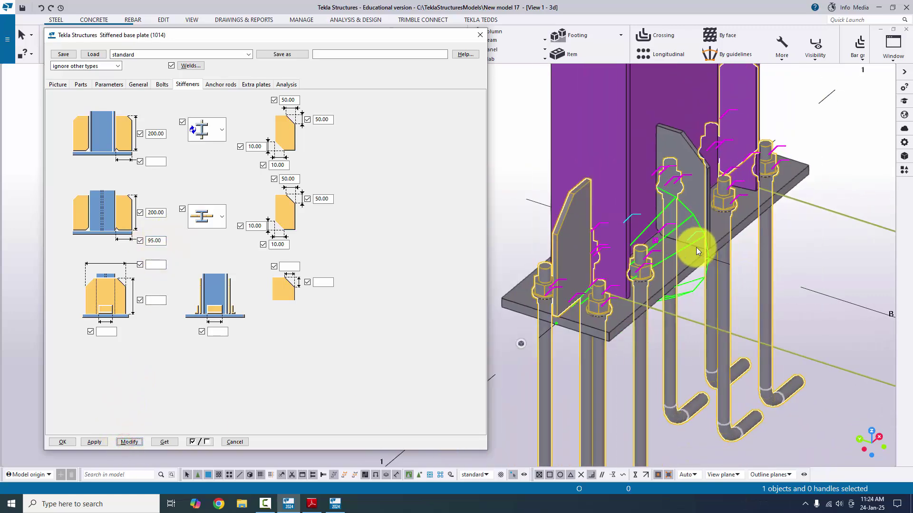
scroll(526, 274, "up", 5)
middle_click_drag(505, 272, 581, 230, "ctrl")
scroll(554, 237, "up", 5)
middle_click_drag(713, 228, 649, 224, "ctrl")
scroll(590, 229, "down", 3)
scroll(634, 222, "down", 3)
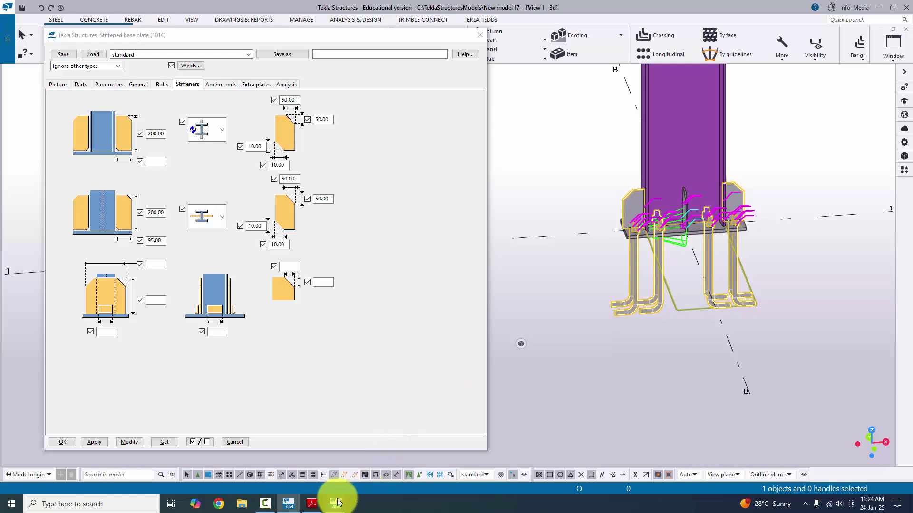
Check the PDF drawing's elevation, set the flange stiffeners' width to 95 mm, modify the component and inspect the base.
left_click(313, 504)
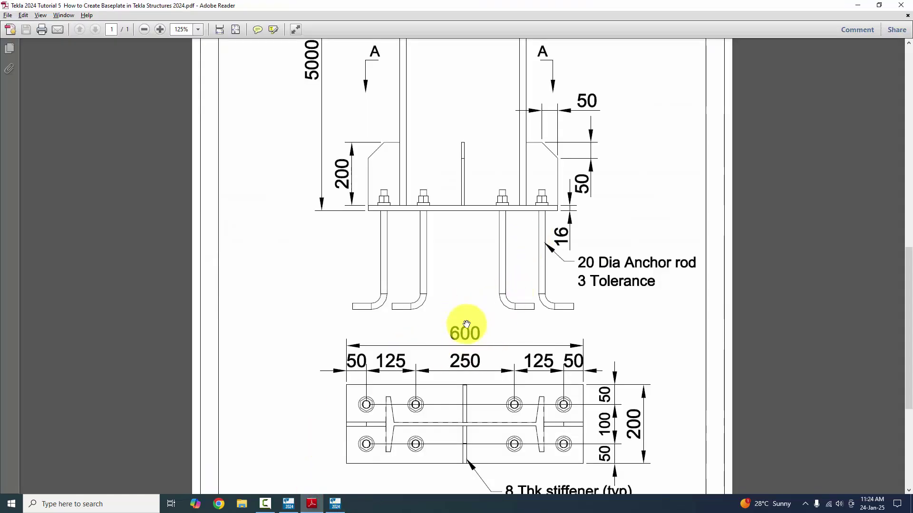
scroll(466, 323, "down", 1)
scroll(466, 324, "up", 8)
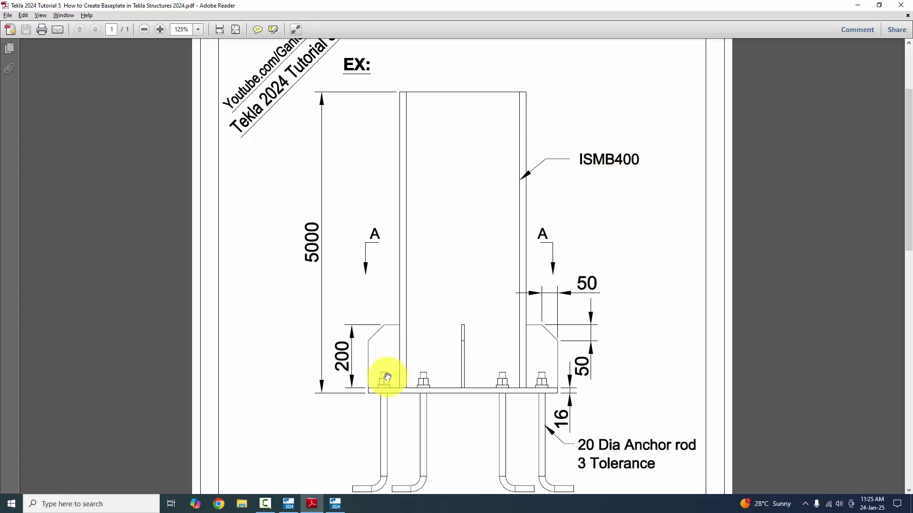
scroll(384, 371, "down", 1)
left_click(294, 501)
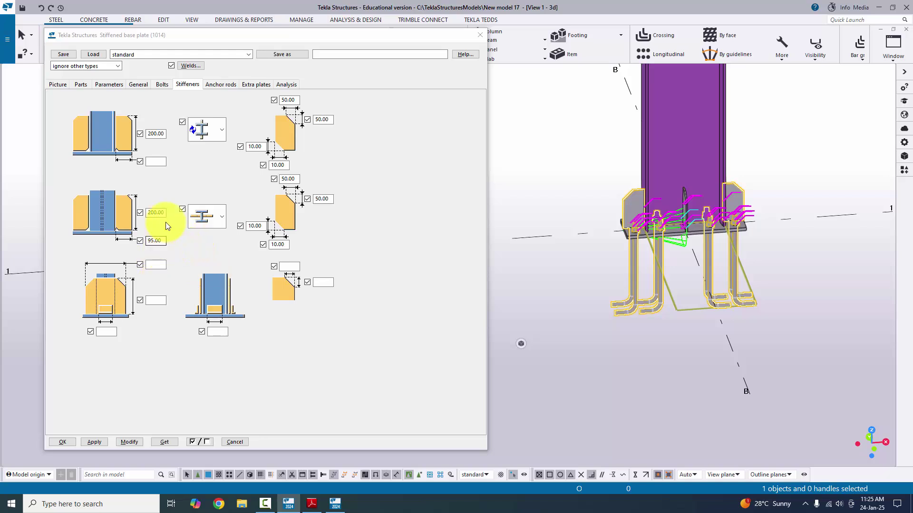
left_click(154, 161)
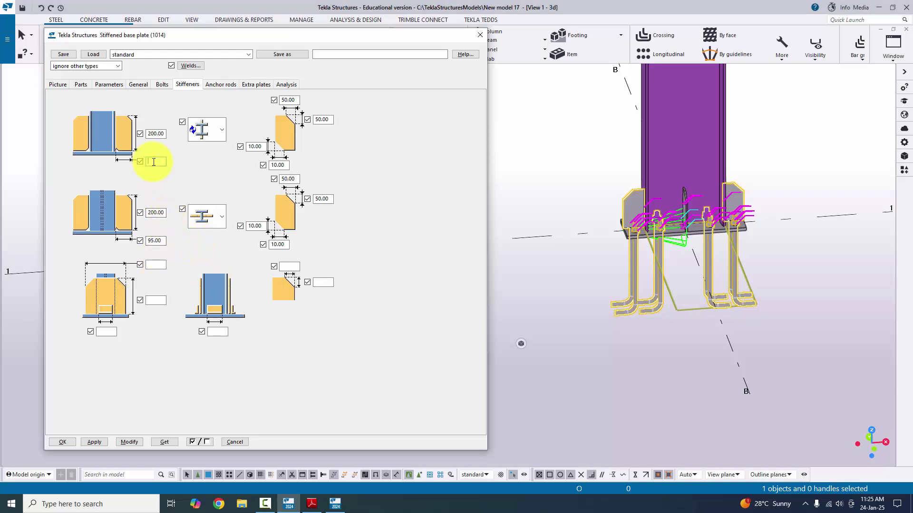
scroll(675, 213, "up", 5)
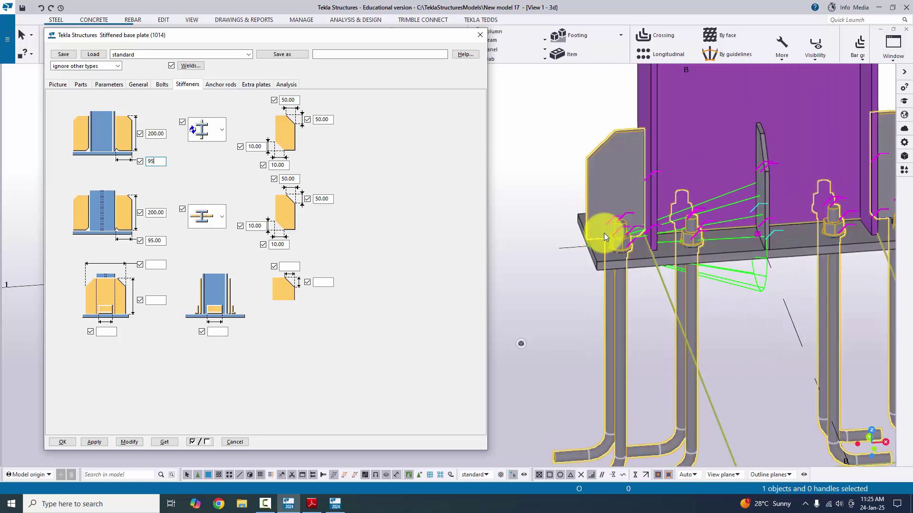
left_click(129, 442)
scroll(558, 282, "up", 4)
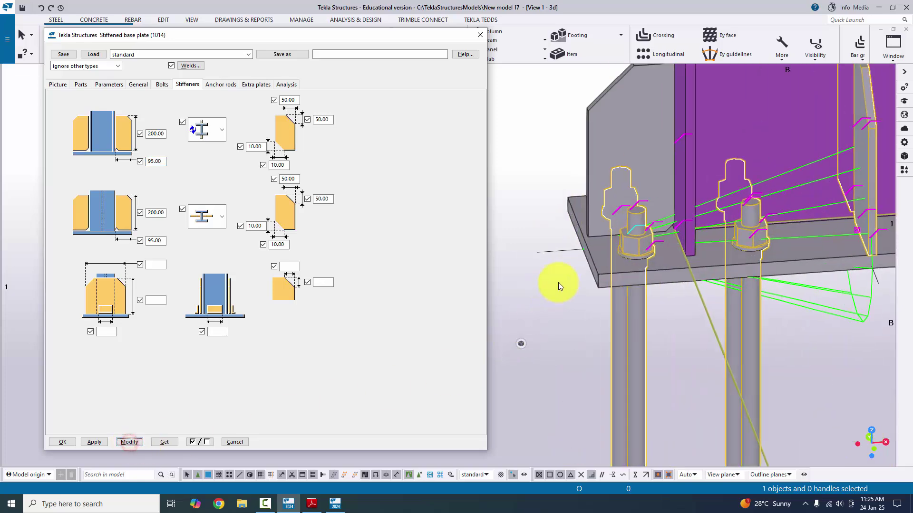
middle_click_drag(587, 230, 750, 269, "ctrl")
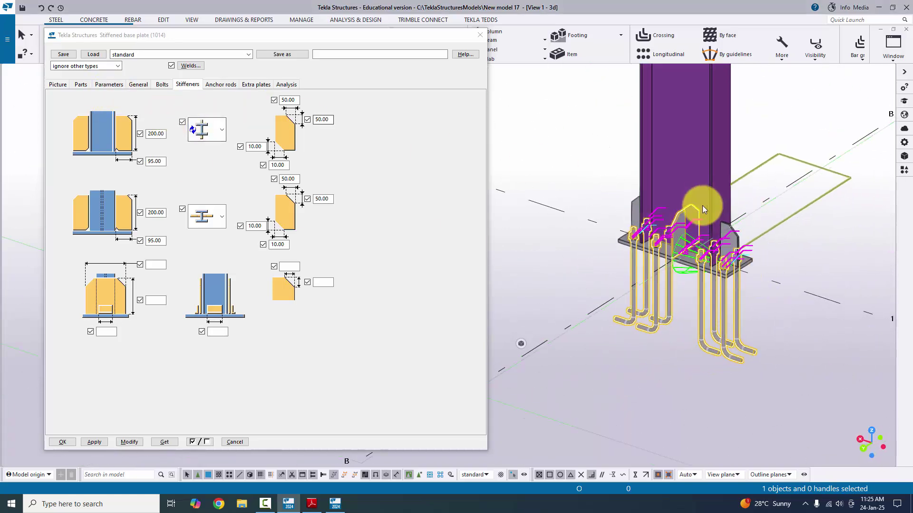
middle_click_drag(703, 206, 642, 265, "ctrl")
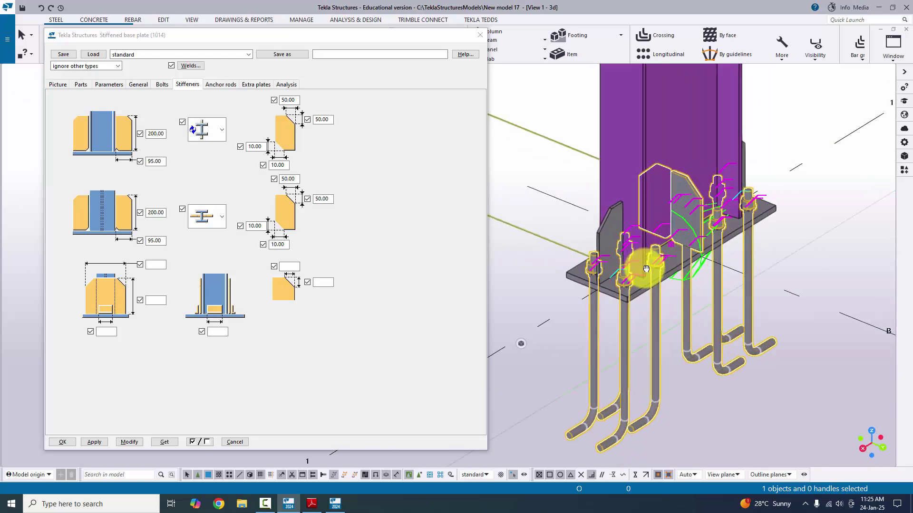
Modify the stiffened base plate with the current settings, close its dialog and redraw the 3D view.
left_click(128, 442)
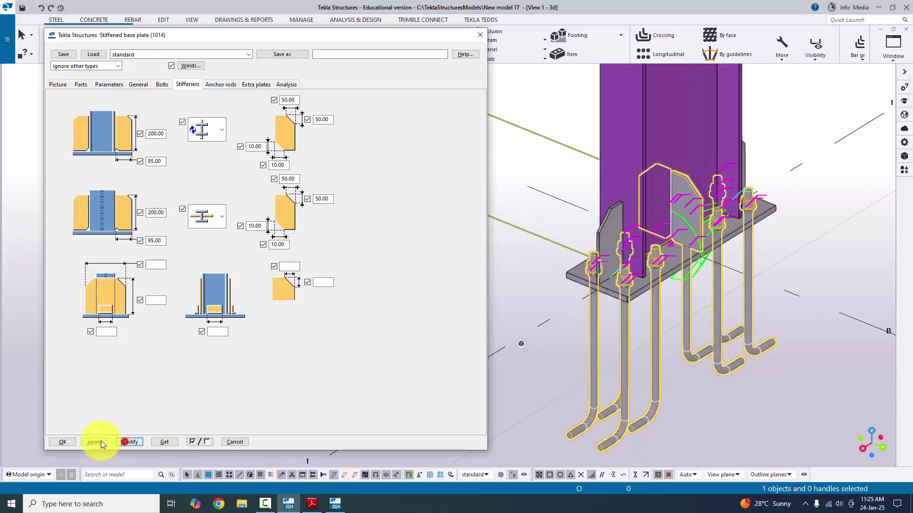
left_click(62, 442)
right_click(214, 164)
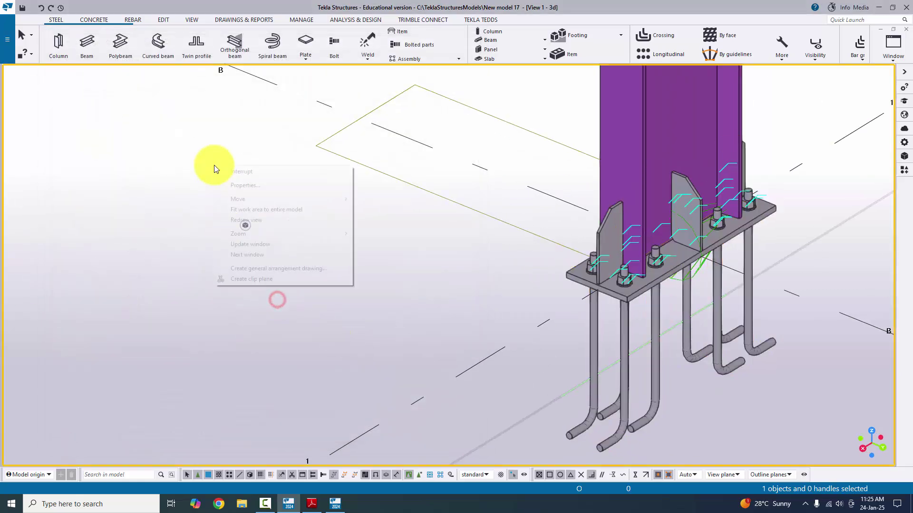
left_click(245, 226)
Examine the finished column base from several sides and compare it with the whole PDF drawing.
scroll(361, 313, "down", 3)
scroll(507, 332, "up", 5)
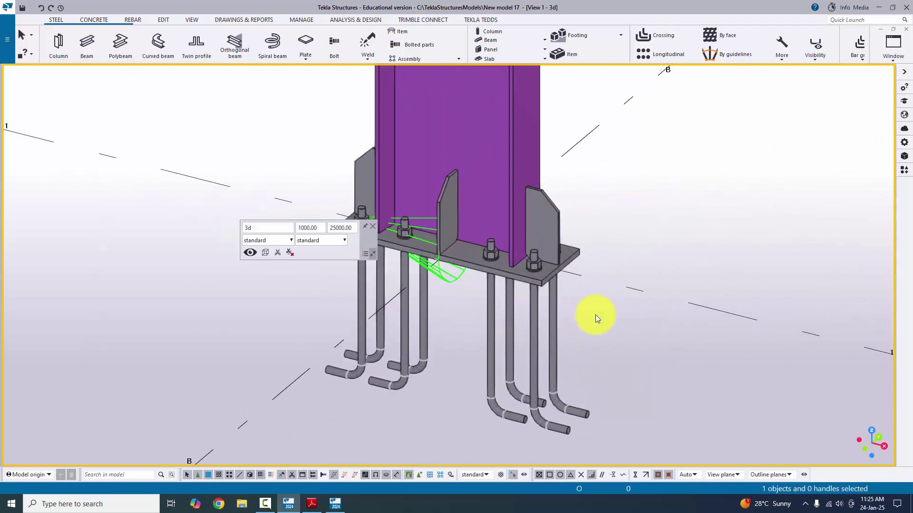
middle_click_drag(593, 316, 320, 498, "ctrl")
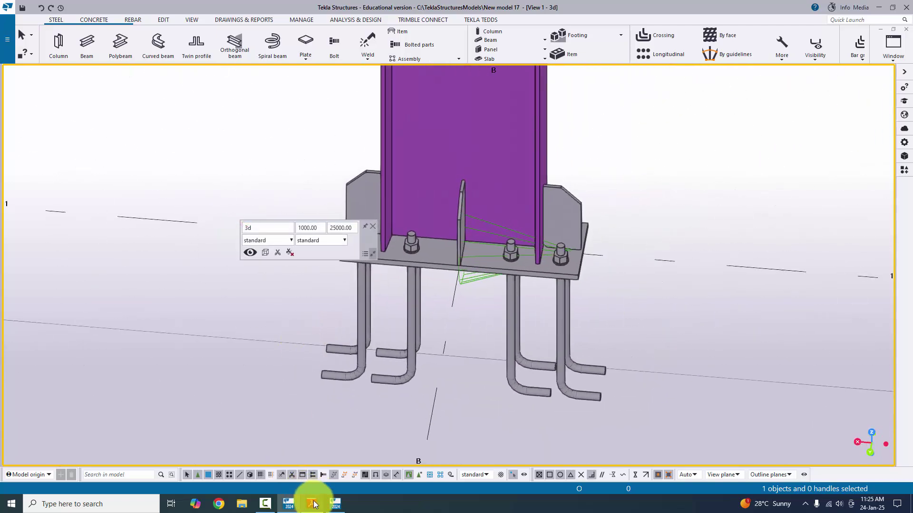
left_click(313, 504)
scroll(468, 362, "down", 3)
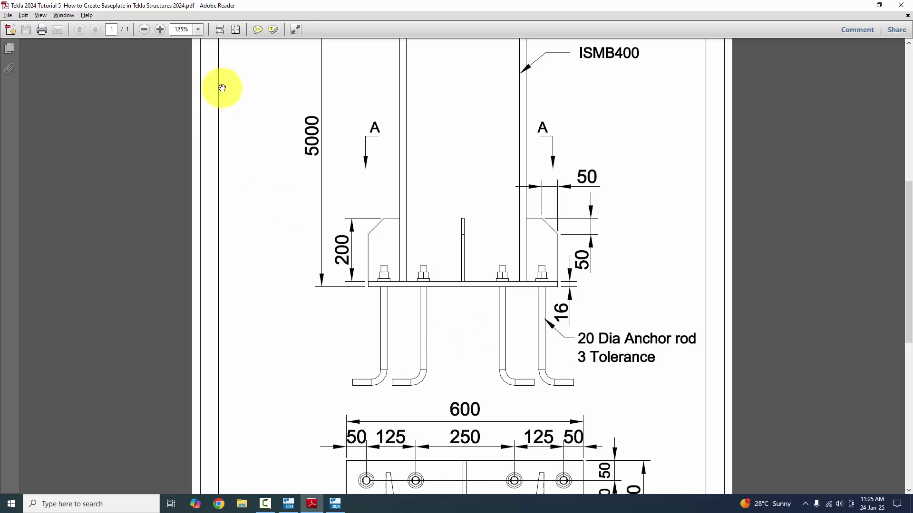
left_click(235, 30)
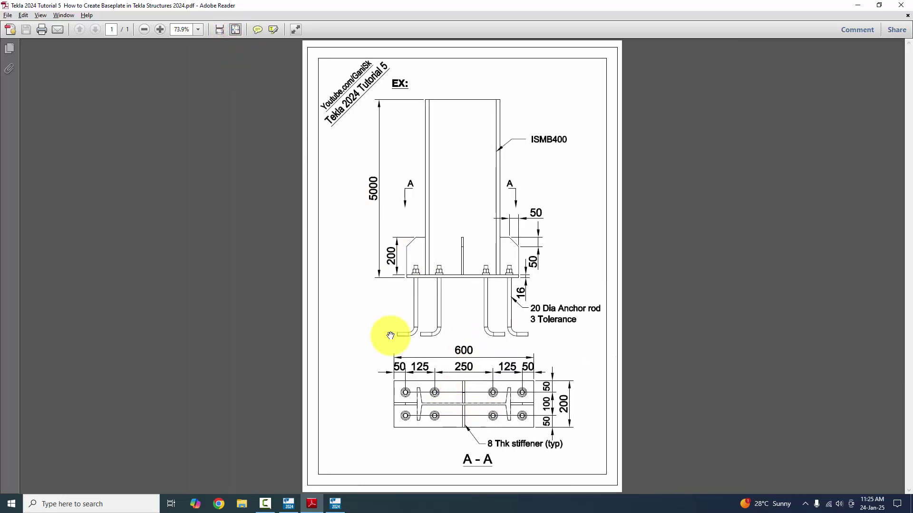
key("alt+Tab")
middle_click_drag(422, 310, 523, 247, "ctrl")
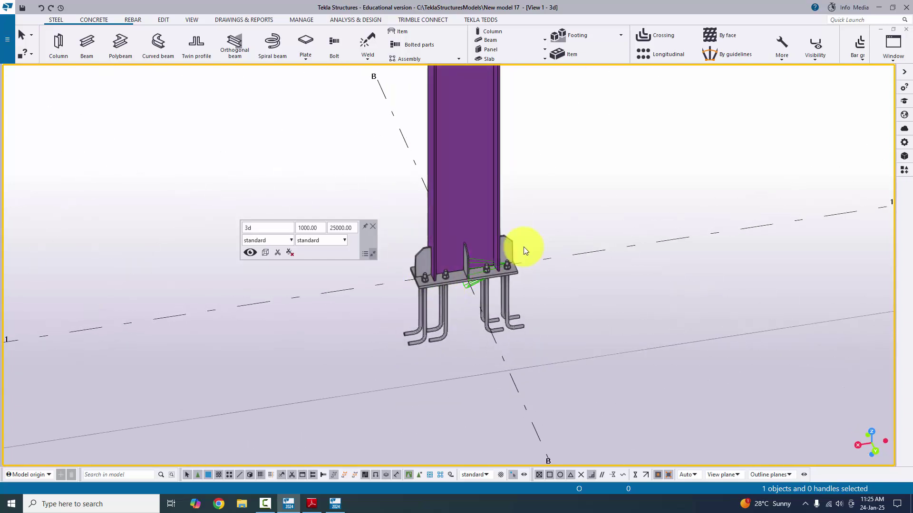
middle_click_drag(746, 138, 713, 168, "ctrl")
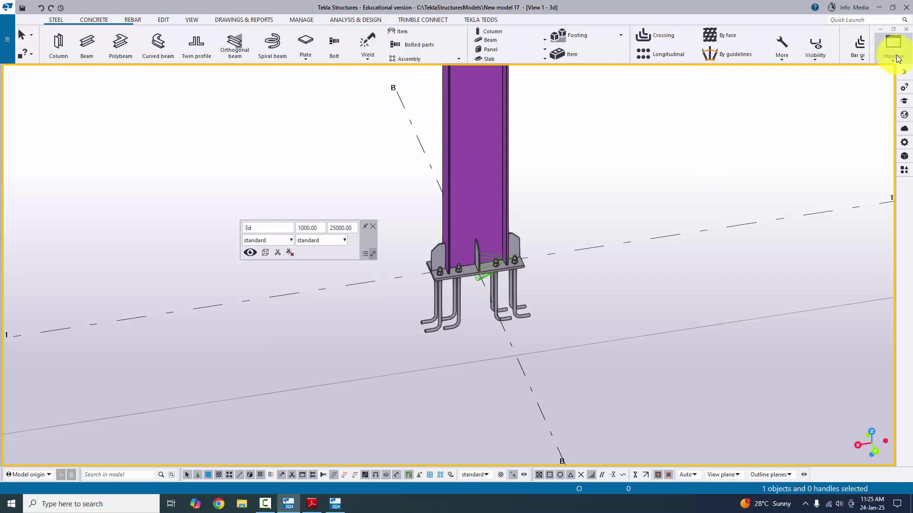
scroll(557, 270, "down", 6)
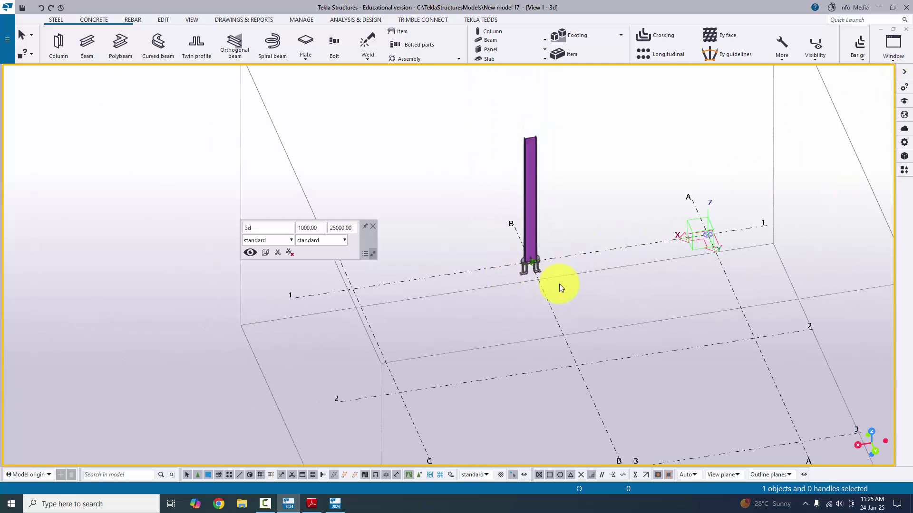
Make the GRID @1 elevation view visible and compare the column in it with the elevation in the PDF drawing.
left_click(893, 45)
left_click(871, 111)
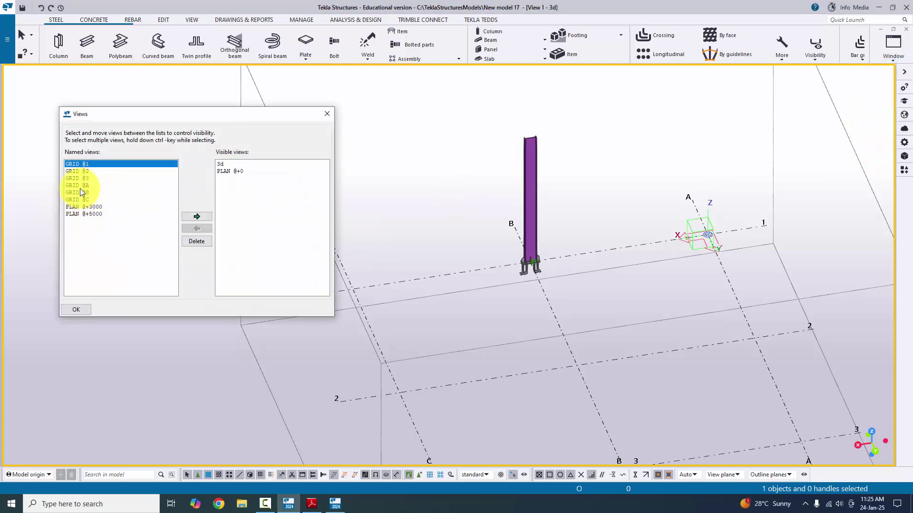
left_click(197, 217)
left_click(327, 114)
scroll(494, 316, "up", 4)
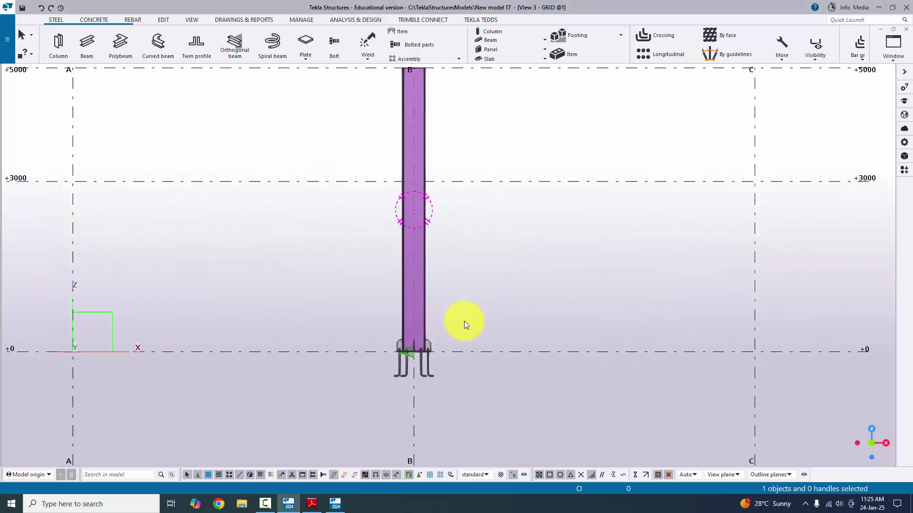
scroll(464, 322, "down", 1)
middle_click_drag(390, 332, 383, 284)
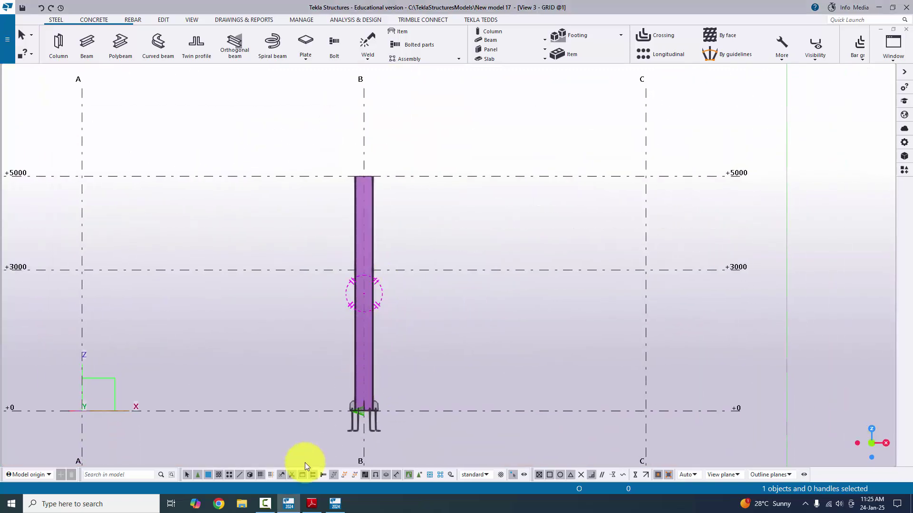
left_click(311, 503)
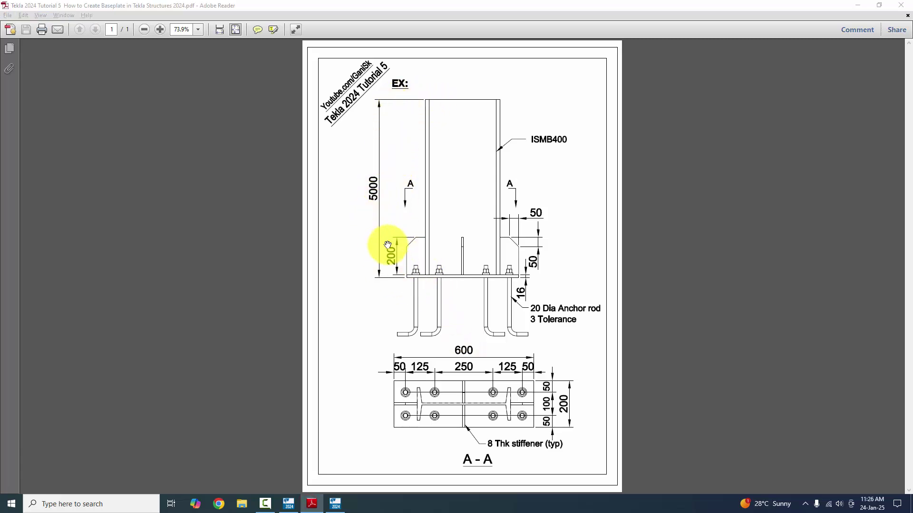
key("alt+Tab")
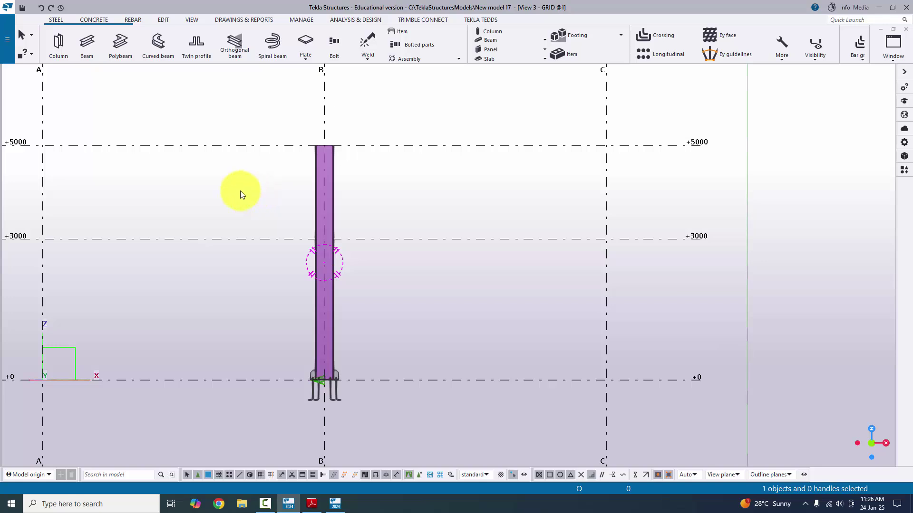
Measure the column's full height vertically from its top end to the underside of the base plate in the GRID @1 view.
left_click(163, 21)
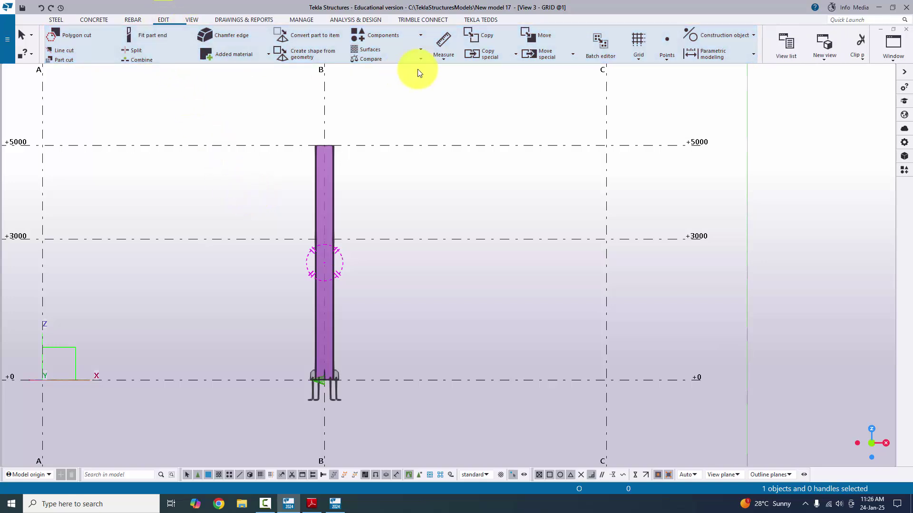
left_click(443, 56)
left_click(463, 112)
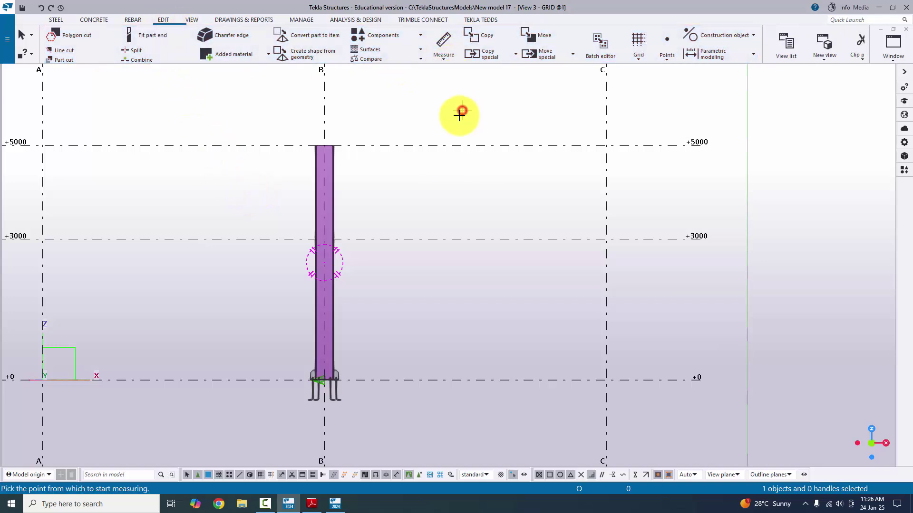
scroll(325, 164, "up", 3)
left_click(321, 129)
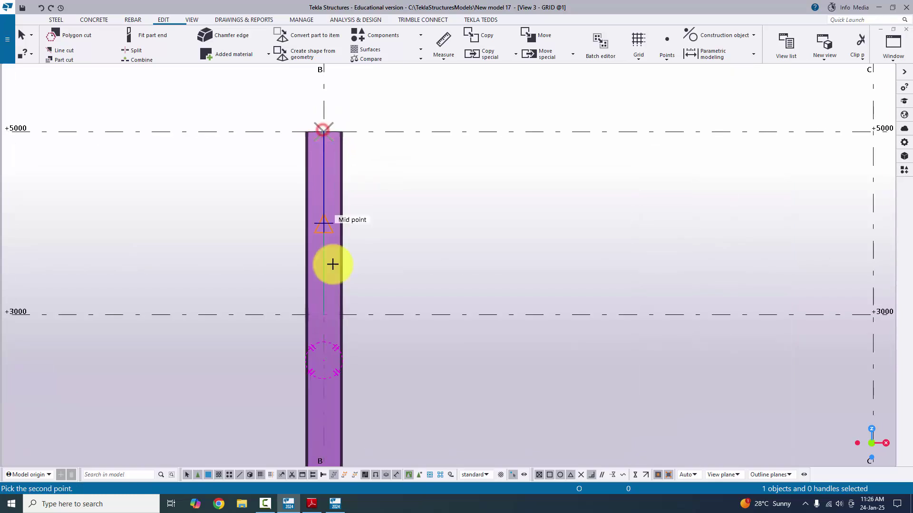
scroll(331, 263, "down", 5)
scroll(291, 249, "up", 4)
scroll(323, 198, "up", 4)
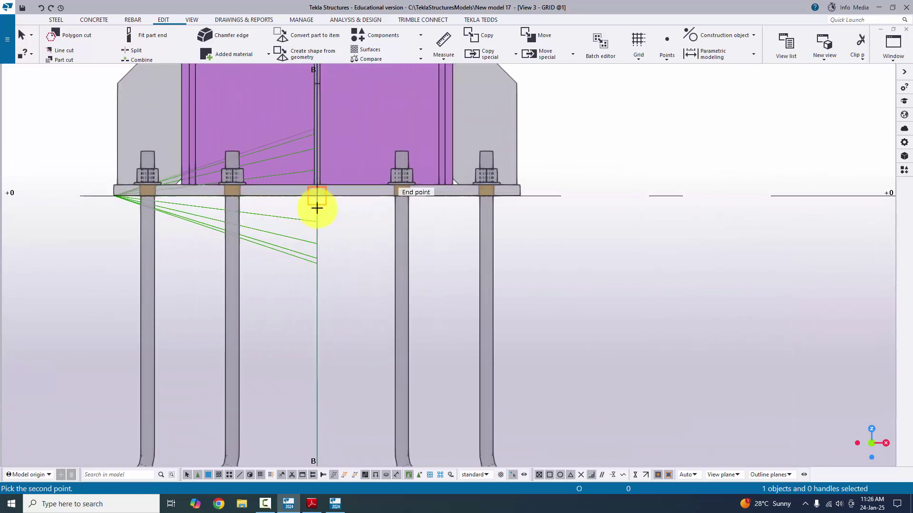
left_click(315, 191)
scroll(190, 277, "down", 5)
scroll(323, 290, "down", 3)
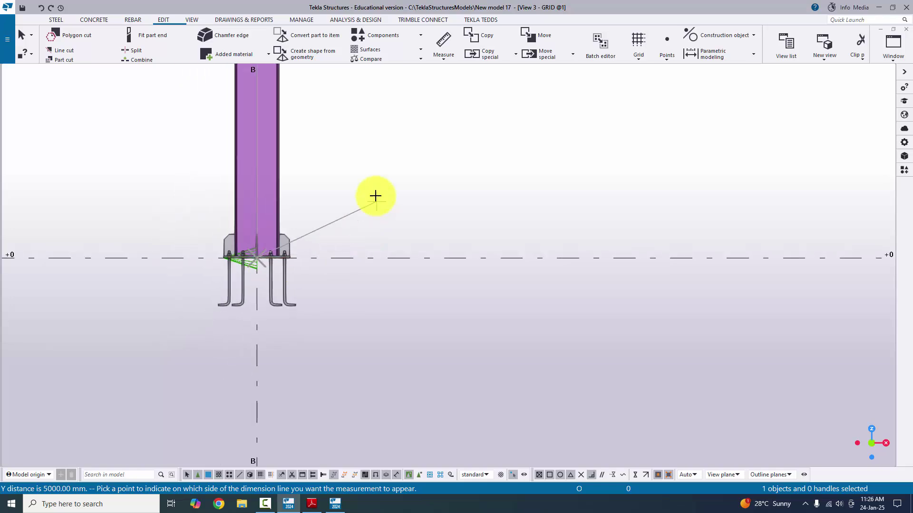
left_click(375, 209)
scroll(375, 230, "down", 2)
scroll(326, 316, "up", 4)
scroll(316, 322, "down", 5)
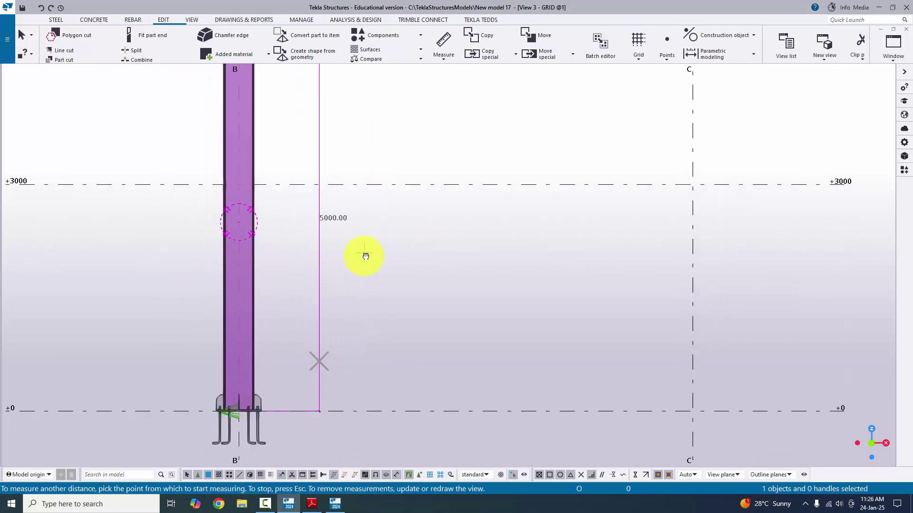
Check the base plate thickness in the PDF drawing, and measure the modelled plate's thickness at its outer edge.
key("alt+Tab")
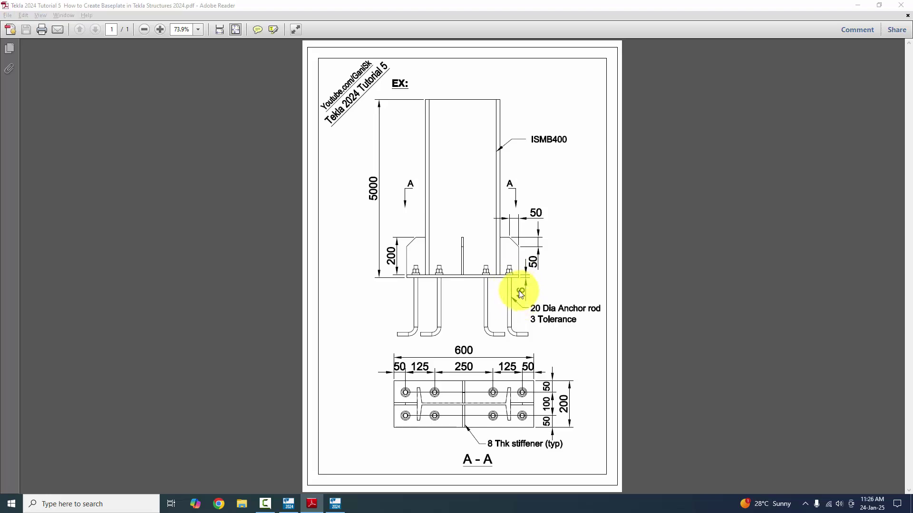
key("alt+Tab")
scroll(305, 357, "up", 6)
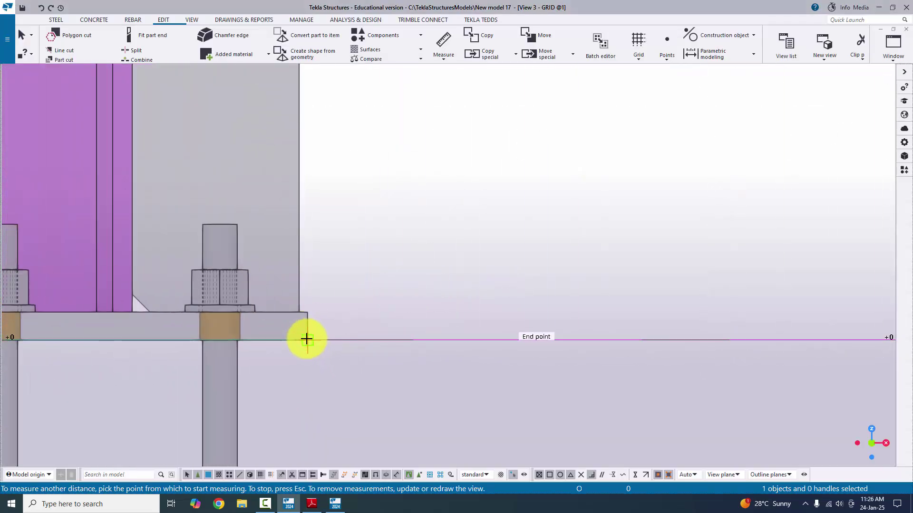
scroll(306, 339, "up", 1)
left_click(306, 339)
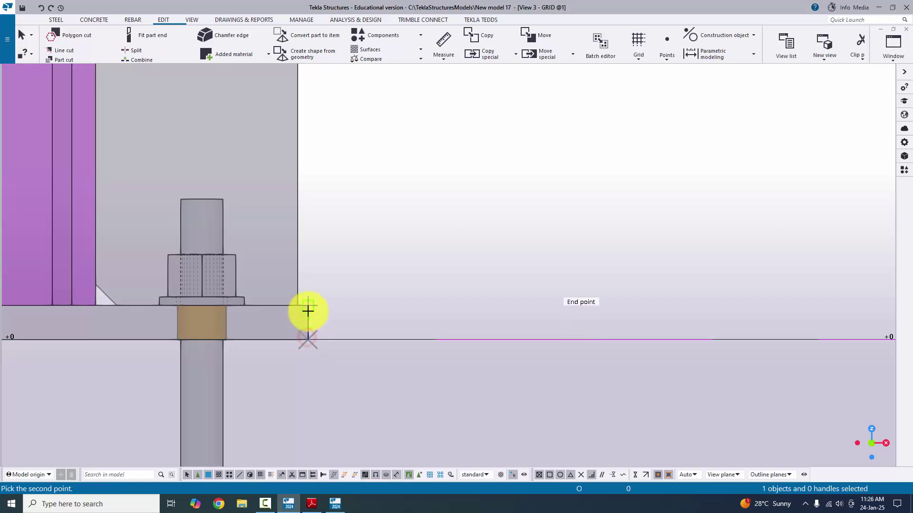
left_click(436, 320)
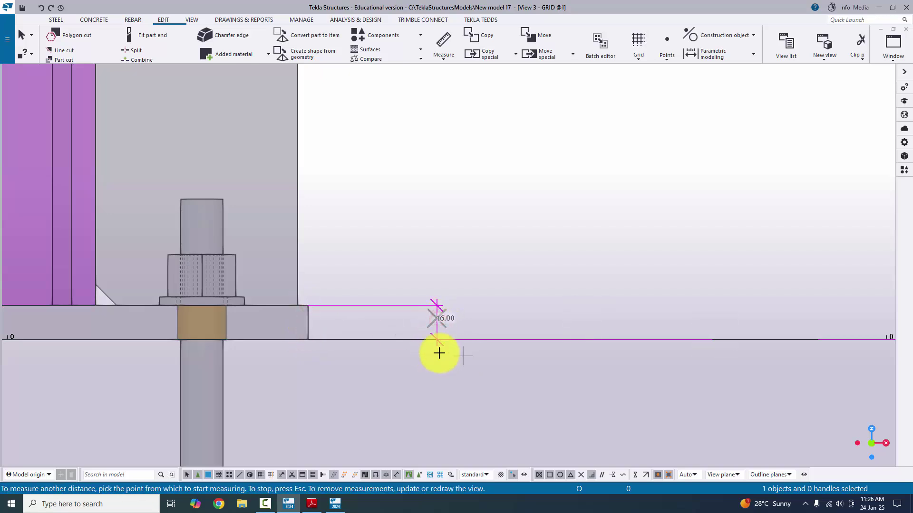
scroll(438, 346, "up", 2)
scroll(440, 343, "down", 2)
Check the stiffener height in the PDF drawing, and measure the modelled flange stiffener's height from the base plate to its top edge.
key("alt+Tab")
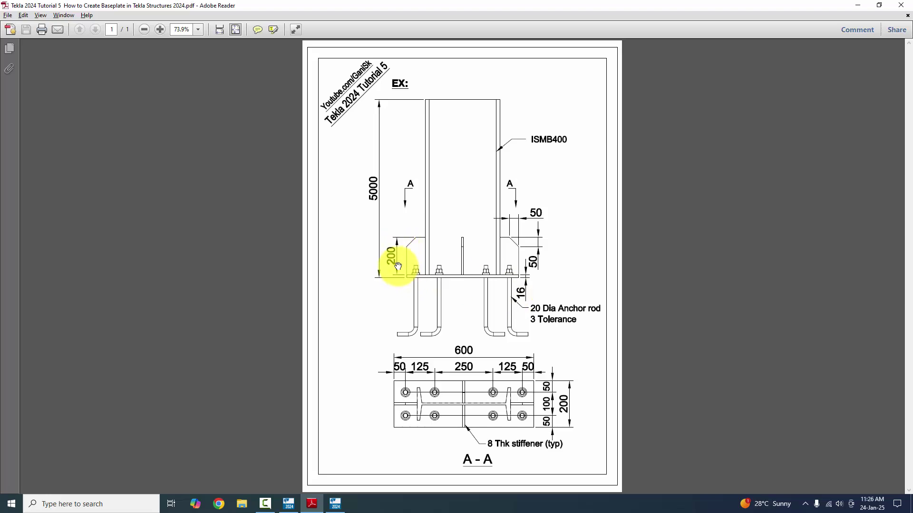
scroll(398, 266, "up", 4, "ctrl")
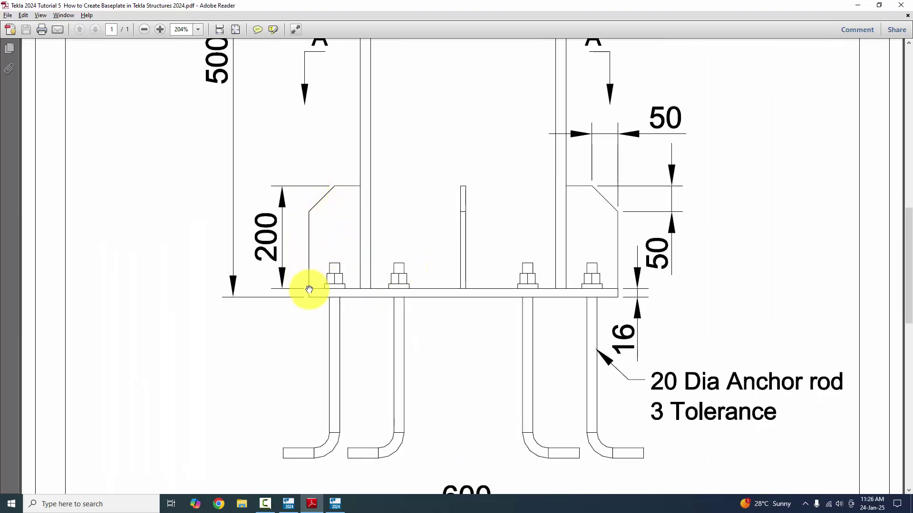
key("alt+Tab")
scroll(299, 347, "up", 3)
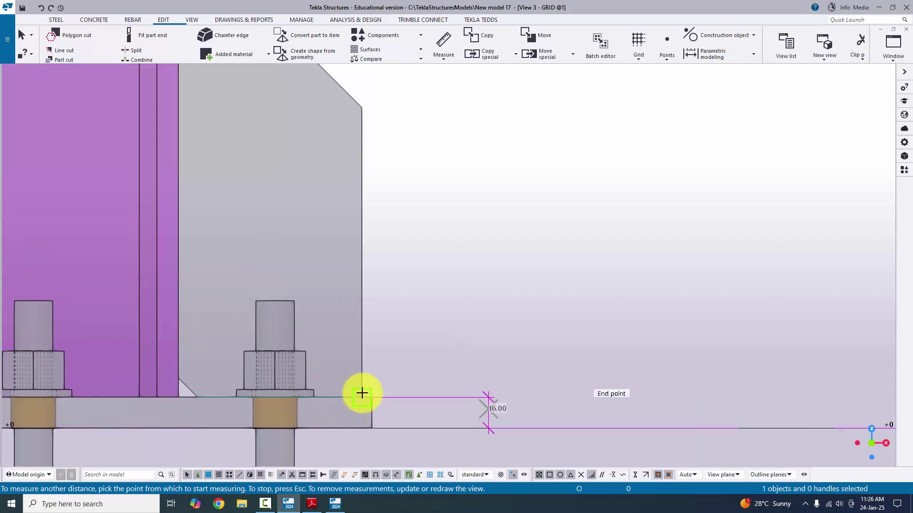
left_click(359, 392)
middle_click_drag(375, 187, 361, 265)
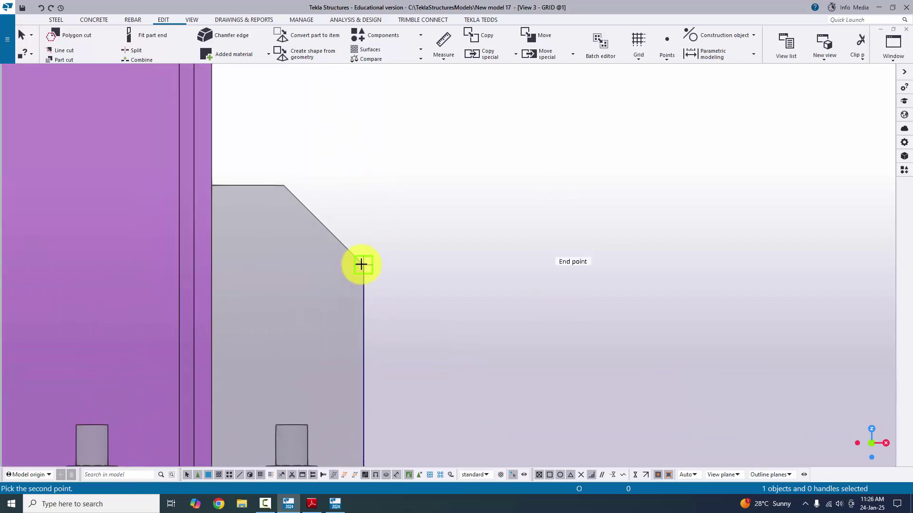
left_click(282, 186)
left_click(509, 249)
scroll(495, 253, "down", 2)
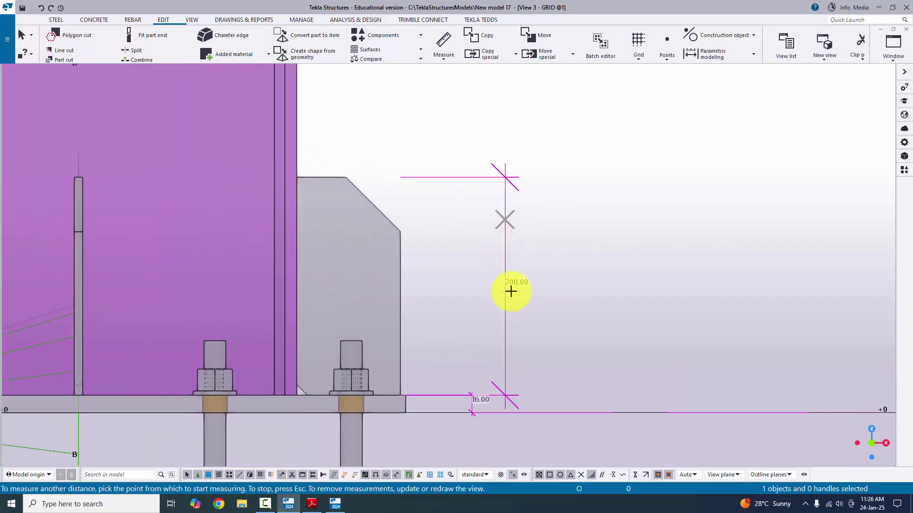
Measure the vertical size of the flange stiffener's upper outer chamfer.
scroll(507, 288, "up", 1)
scroll(356, 218, "up", 2, "ctrl")
scroll(326, 233, "up", 1)
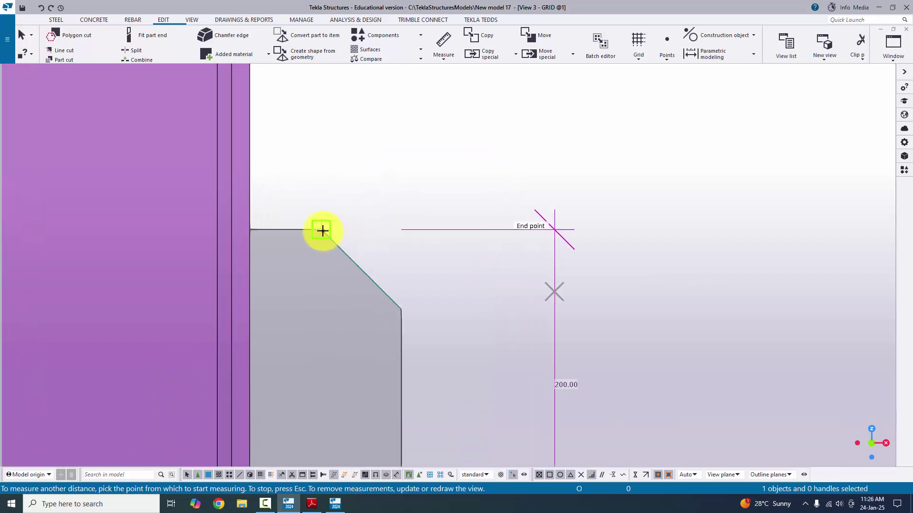
left_click(323, 231)
left_click(402, 310)
left_click(460, 290)
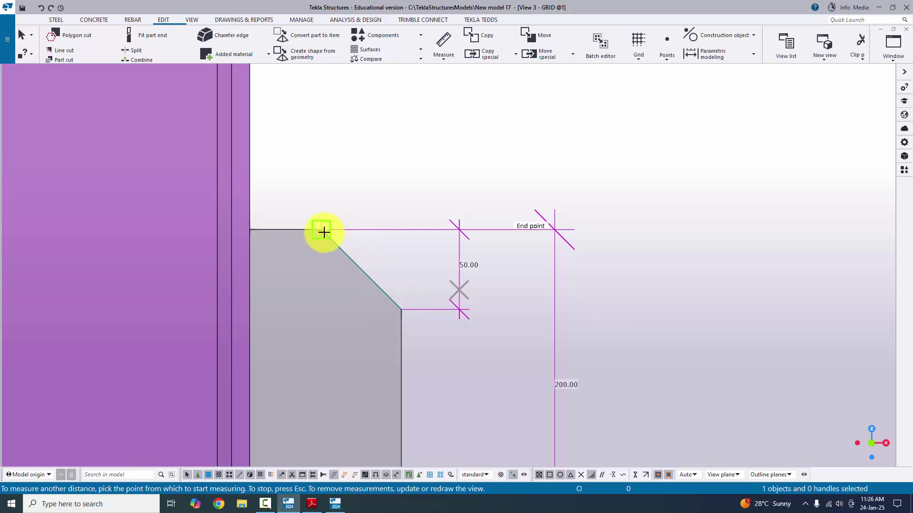
Measure the horizontal size of the flange stiffener's upper outer chamfer.
left_click(443, 58)
left_click(446, 93)
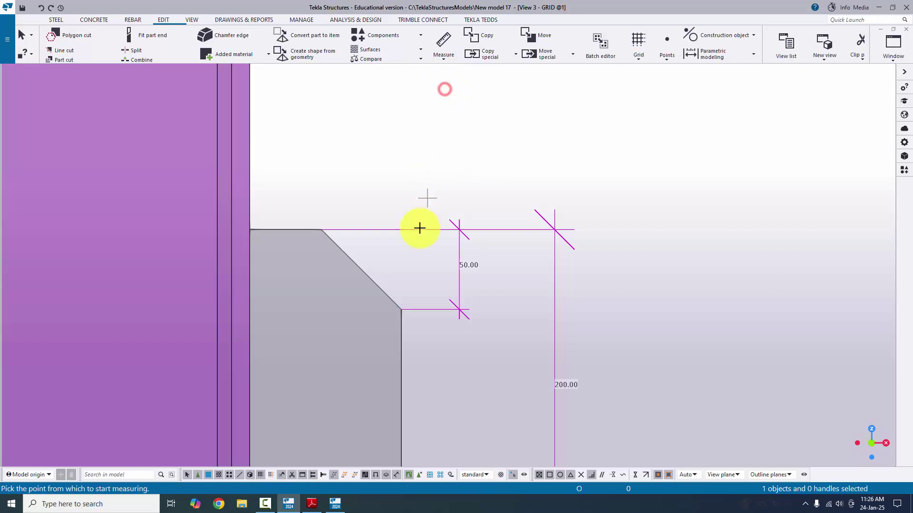
left_click(399, 309)
left_click(323, 228)
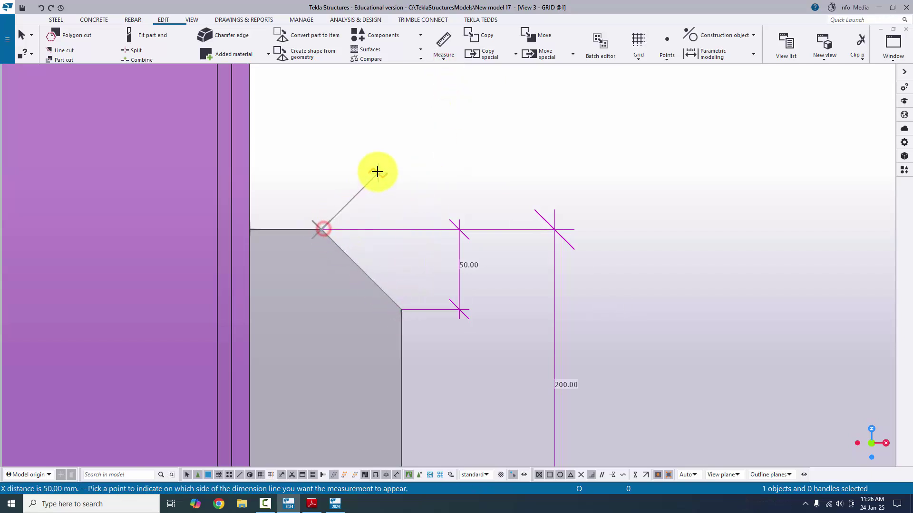
left_click(376, 171)
scroll(371, 217, "down", 2)
scroll(377, 218, "down", 2)
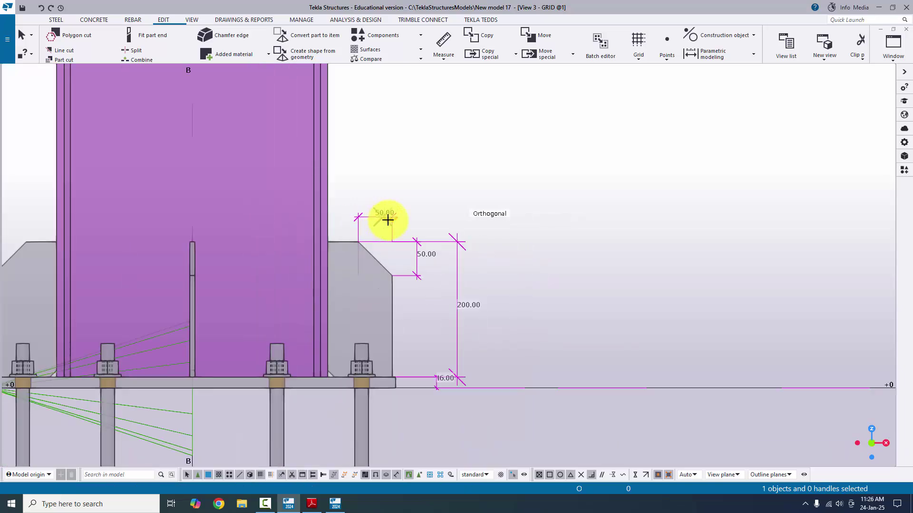
scroll(362, 286, "down", 1)
Measure the horizontal size of the stiffener's small inner corner cut between the column flange and the base plate.
middle_click_drag(362, 285, 383, 204)
scroll(383, 233, "up", 4)
scroll(383, 233, "up", 4)
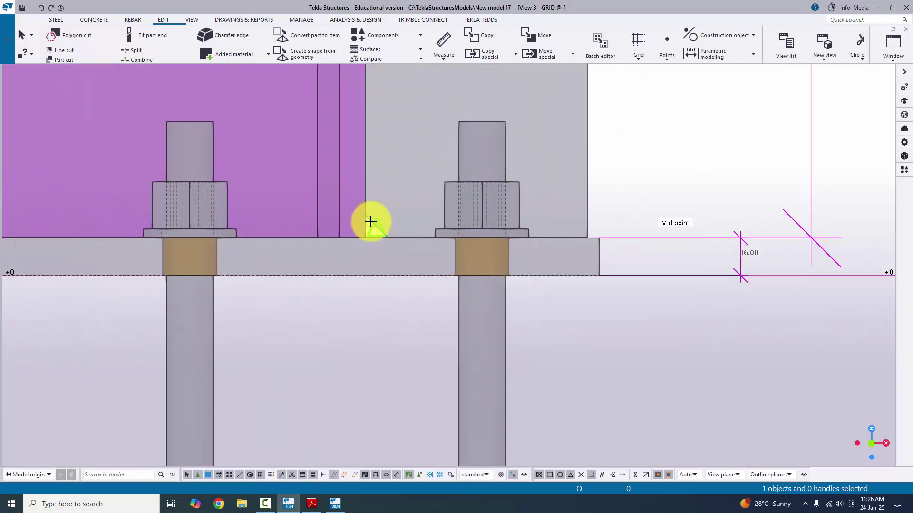
left_click(357, 208)
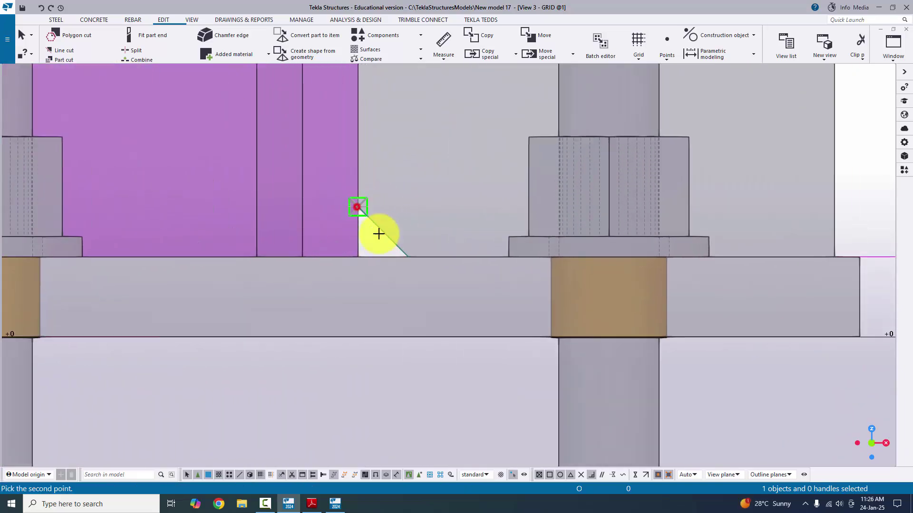
left_click(404, 253)
left_click(382, 367)
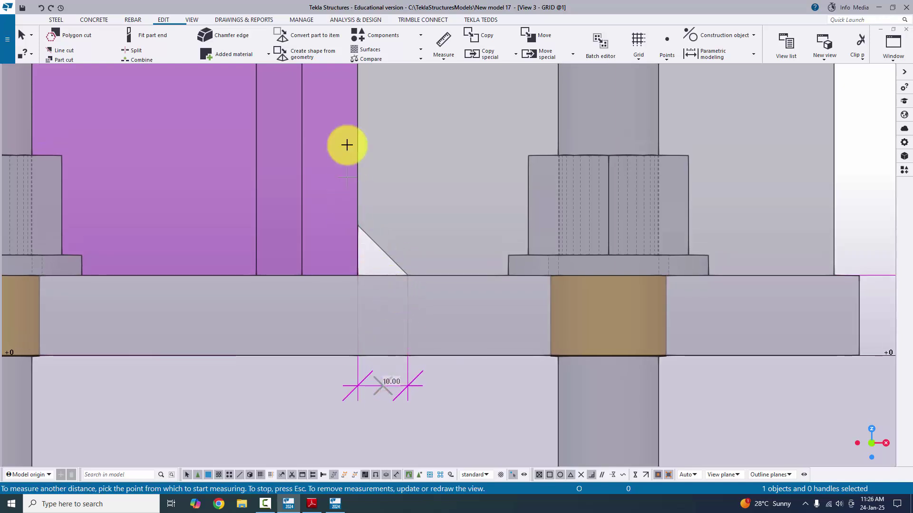
Measure the vertical size of the stiffener's small inner corner cut beside the column flange.
left_click(455, 60)
left_click(451, 112)
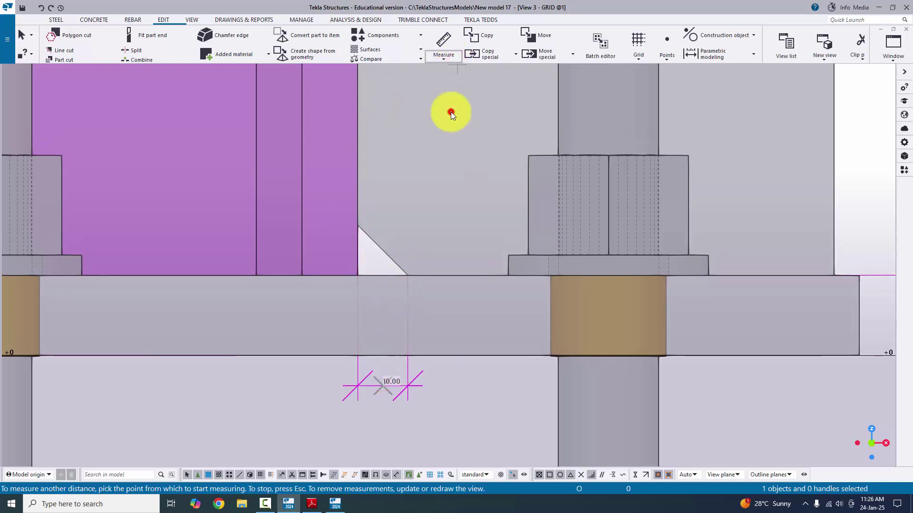
left_click(405, 276)
left_click(361, 226)
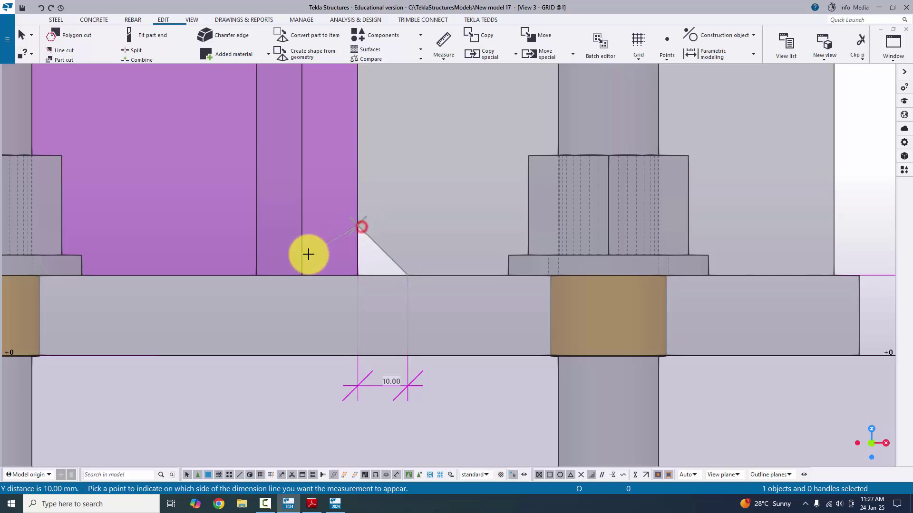
left_click(306, 252)
scroll(361, 291, "down", 2)
Examine the base plate and anchor rod dimensions of section A-A in the PDF drawing.
key("alt+Tab")
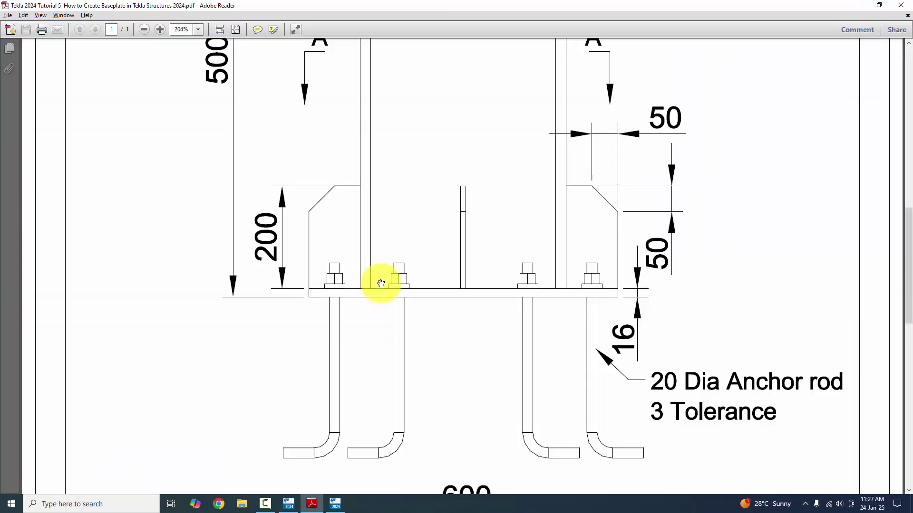
scroll(381, 284, "down", 5, "ctrl")
scroll(518, 383, "up", 5, "ctrl")
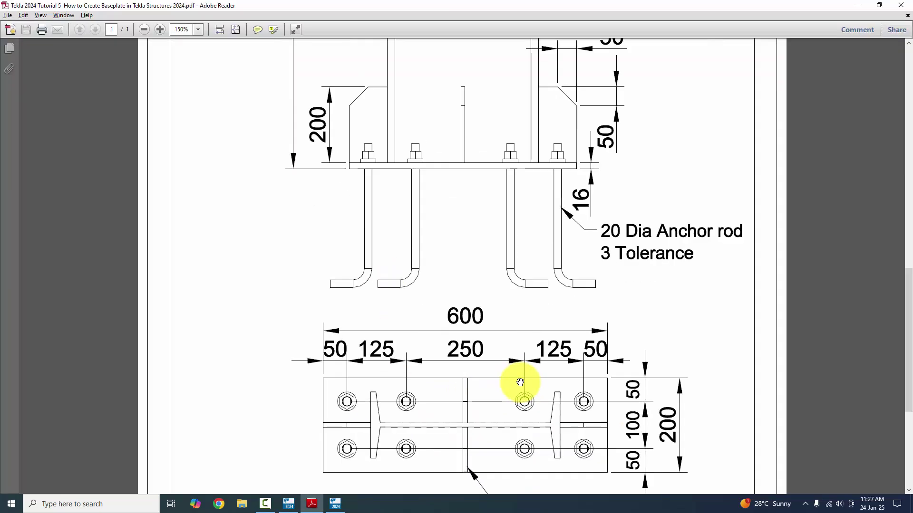
scroll(542, 347, "down", 3)
key("alt+Tab")
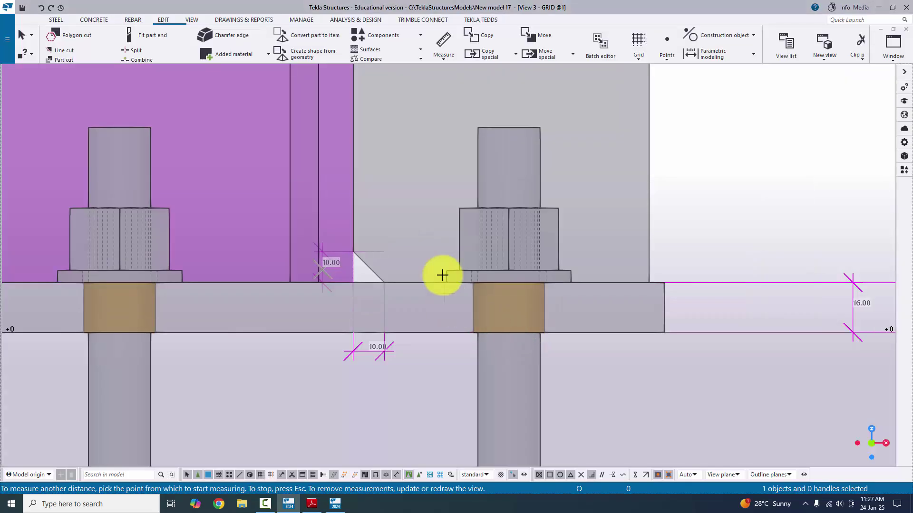
Bring up the PLAN @+0 view, end the measuring command and redraw the view around the base plate.
left_click(888, 62)
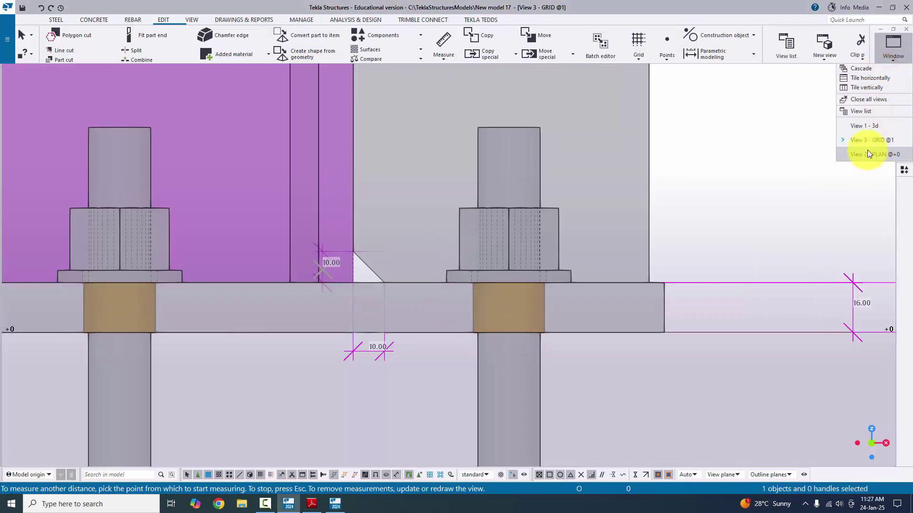
left_click(872, 154)
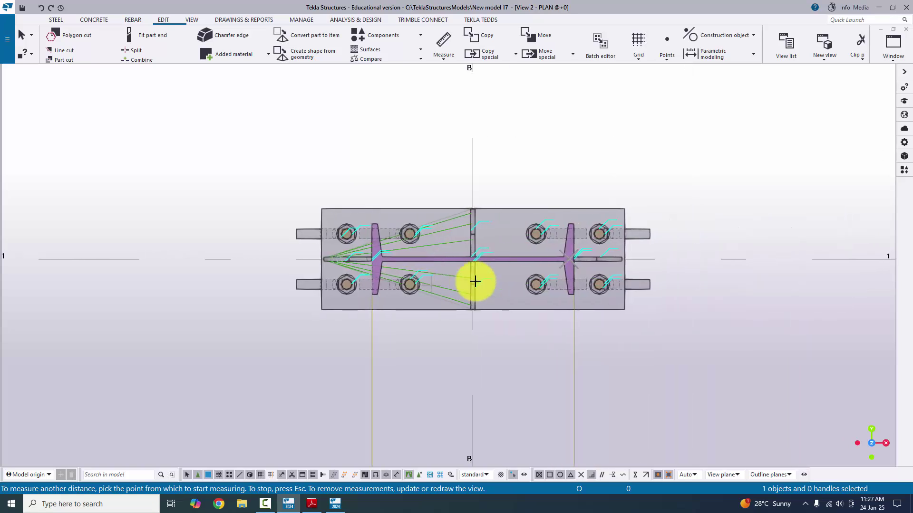
middle_click_drag(475, 282, 405, 274)
right_click(566, 152)
left_click(578, 152)
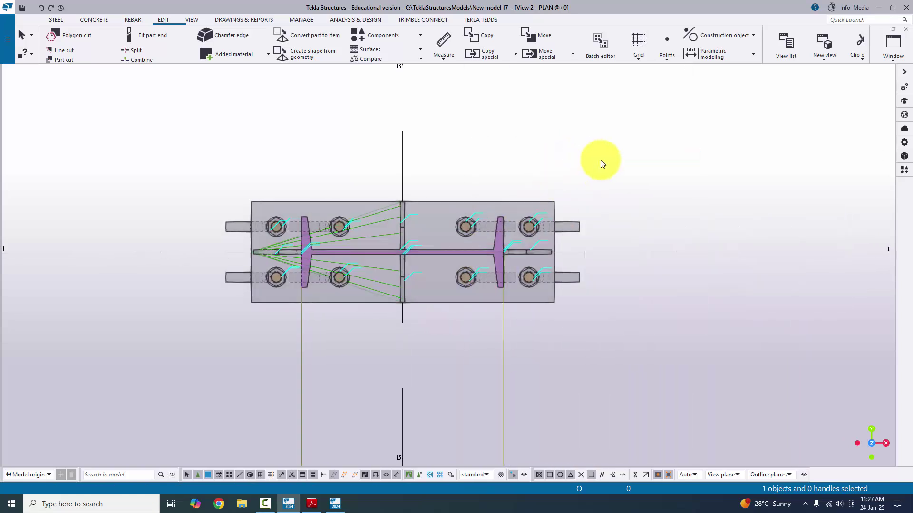
right_click(603, 145)
left_click(634, 187)
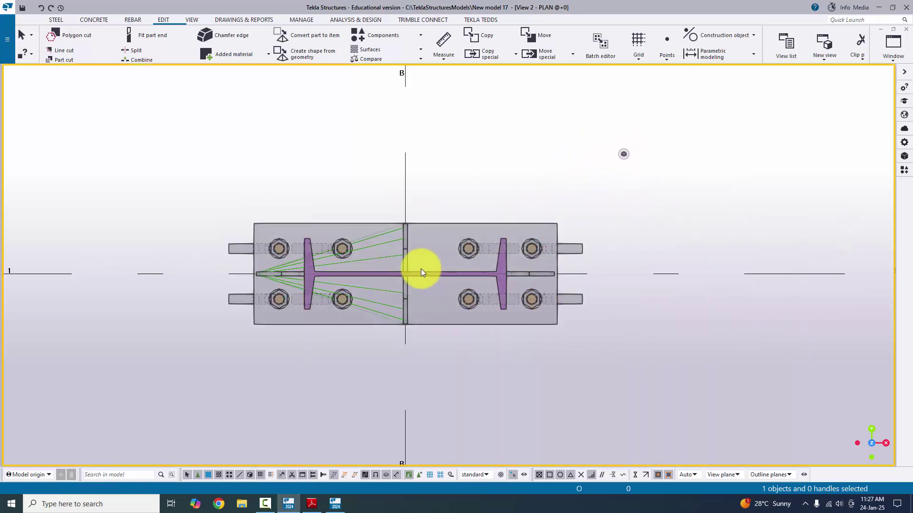
scroll(420, 269, "up", 1)
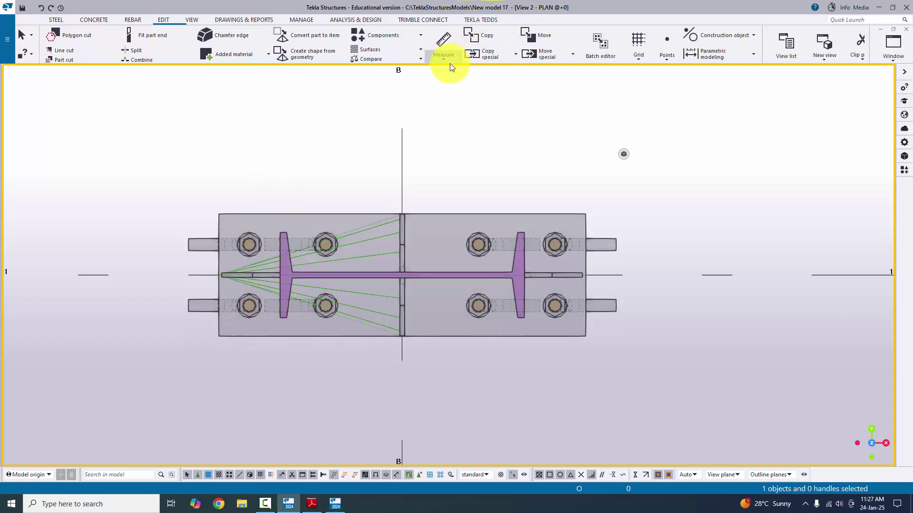
Measure the base plate's overall length horizontally along its upper edge and compare it with the PDF drawing.
left_click(450, 66)
left_click(460, 95)
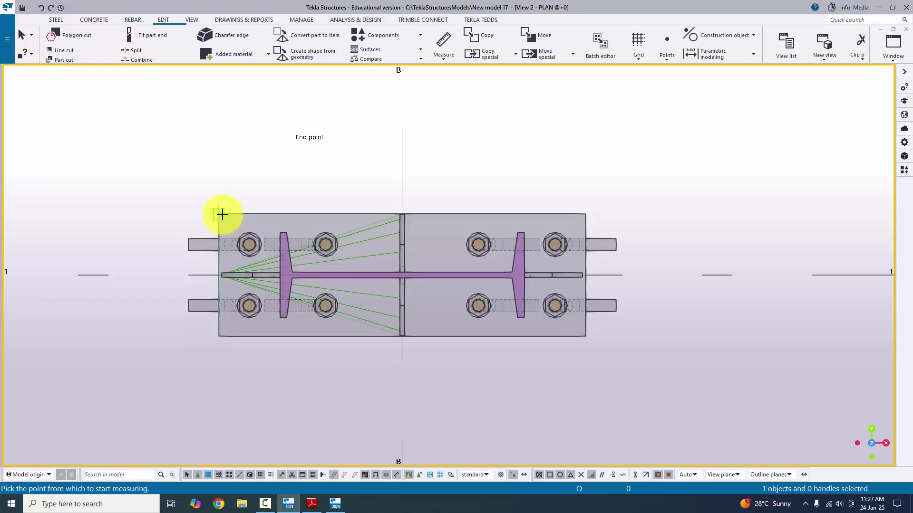
left_click(222, 215)
left_click(583, 215)
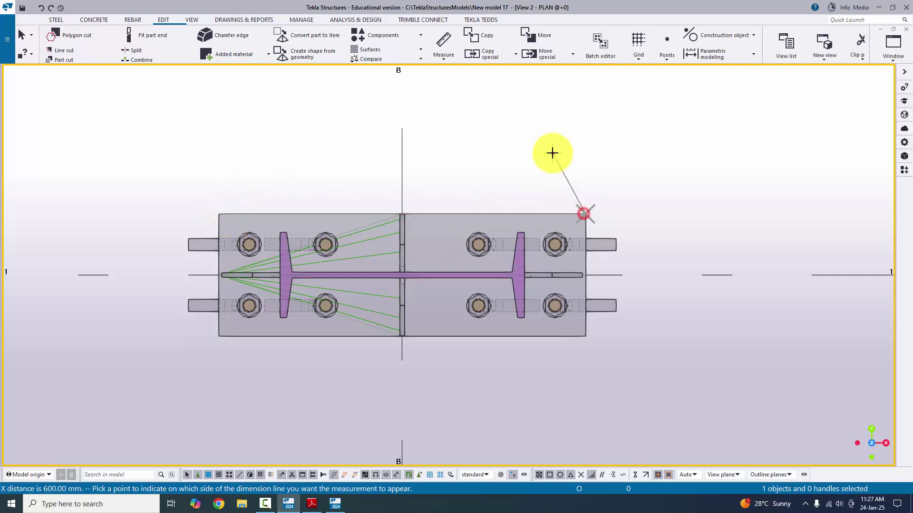
left_click(546, 155)
middle_click_drag(494, 172, 483, 210)
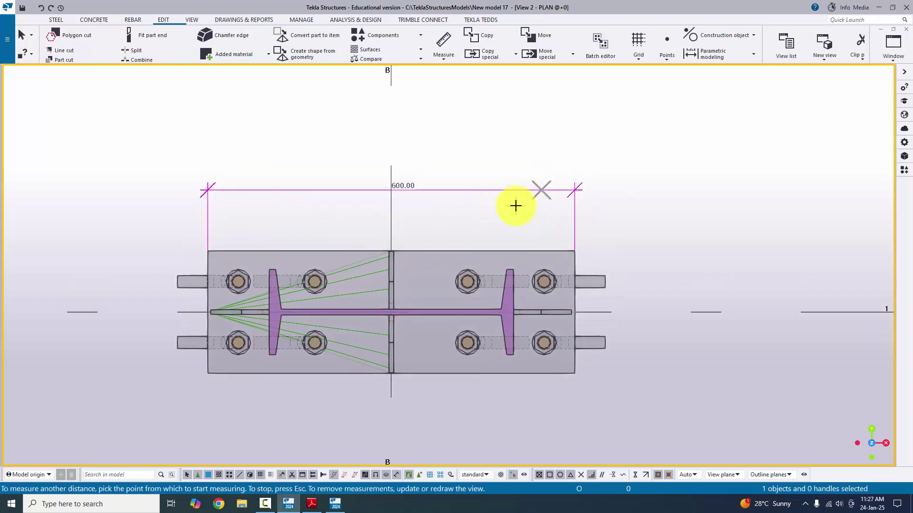
key("alt+Tab")
key("alt+Tab")
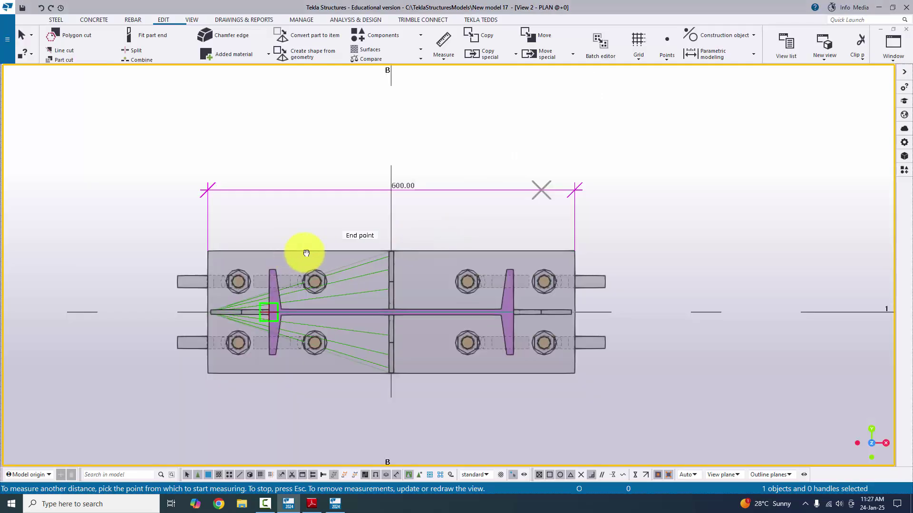
Measure horizontally from the base plate's left edge to the first upper anchor rod, and from there to the second rod.
left_click(247, 249)
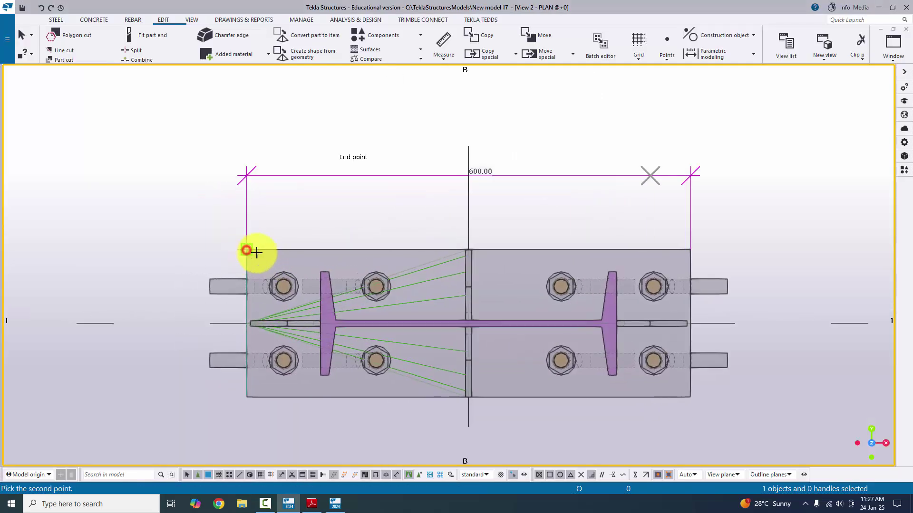
left_click(283, 285)
left_click(291, 219)
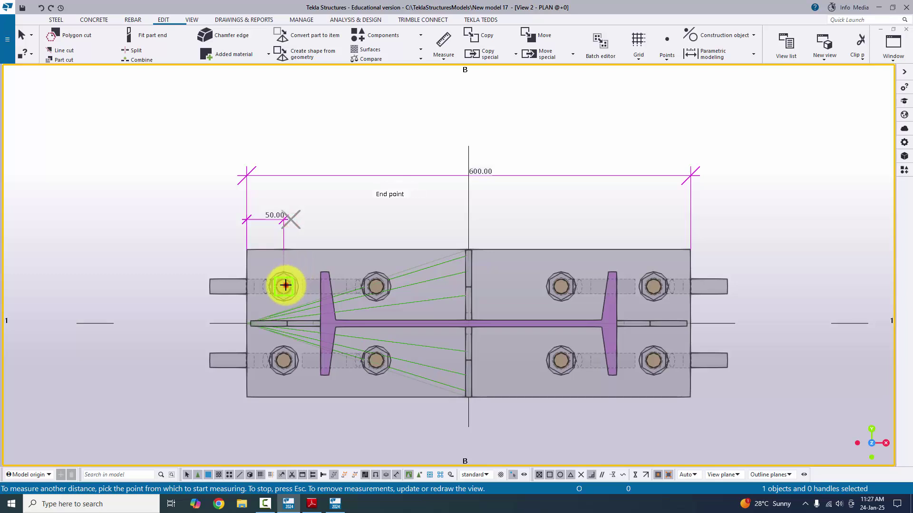
left_click(285, 285)
left_click(376, 286)
left_click(367, 208)
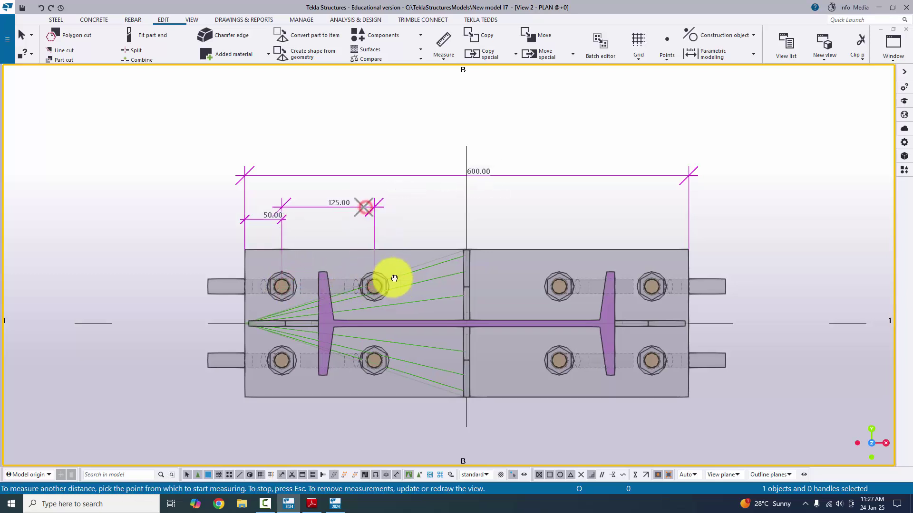
Measure the horizontal spacing from the second to the third upper anchor rod and from the third to the fourth.
middle_click_drag(394, 278, 376, 271)
left_click(357, 279)
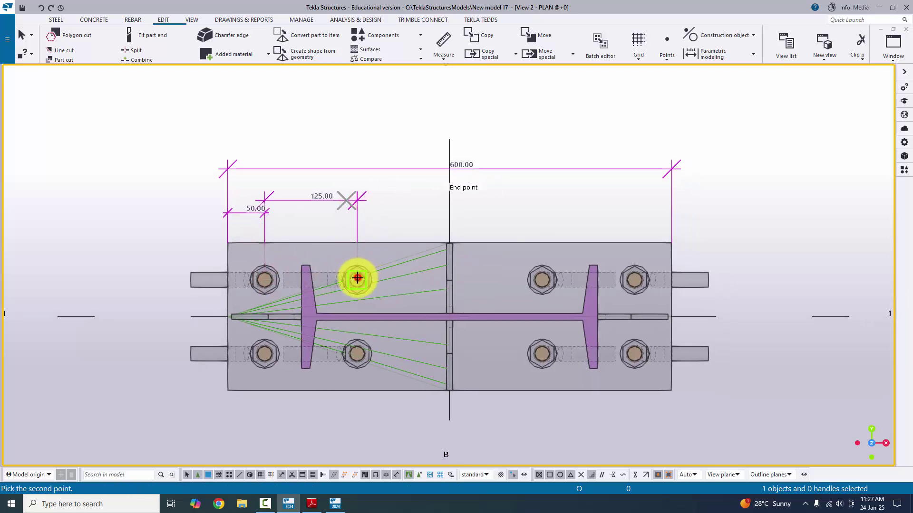
left_click(543, 278)
left_click(499, 215)
middle_click_drag(541, 273, 492, 266)
left_click(492, 269)
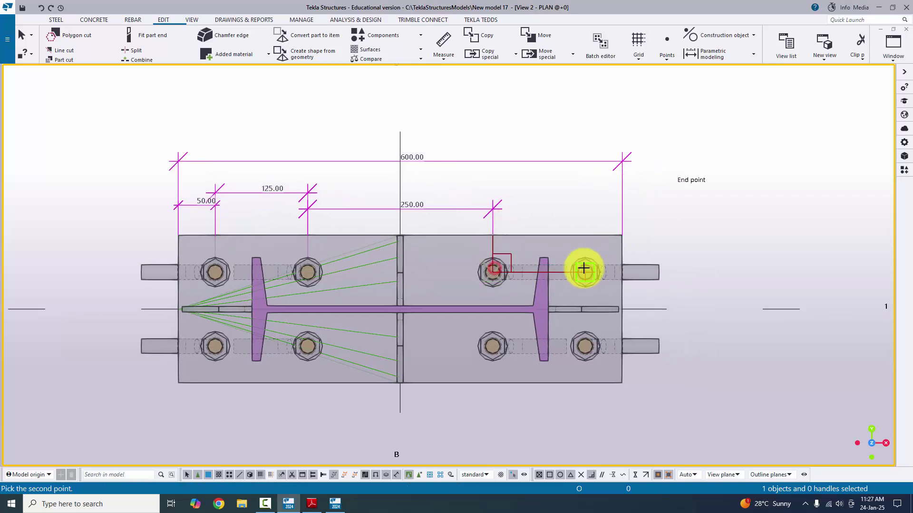
left_click(582, 269)
left_click(583, 202)
middle_click_drag(579, 275, 548, 279)
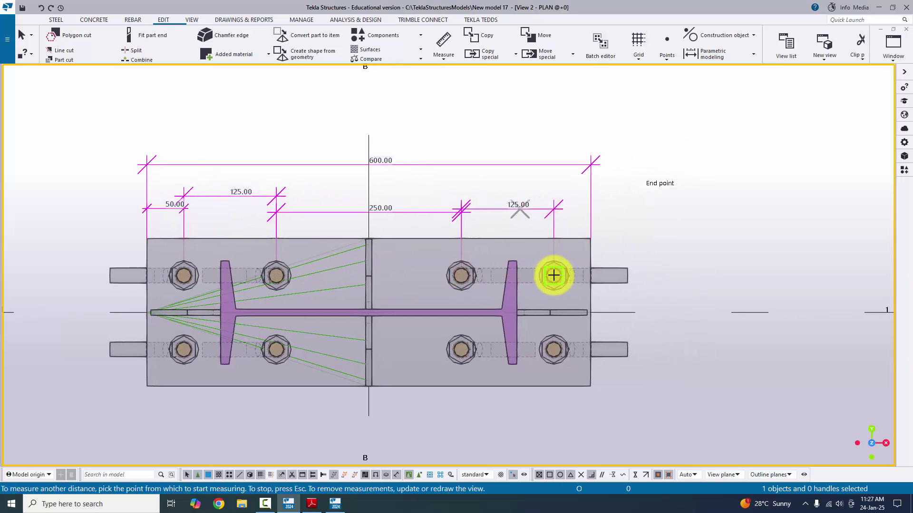
Measure horizontally from the fourth upper anchor rod to the plate's right edge and compare the rod spacings with section A-A in the PDF.
left_click(553, 275)
left_click(584, 203)
middle_click_drag(571, 224, 637, 244)
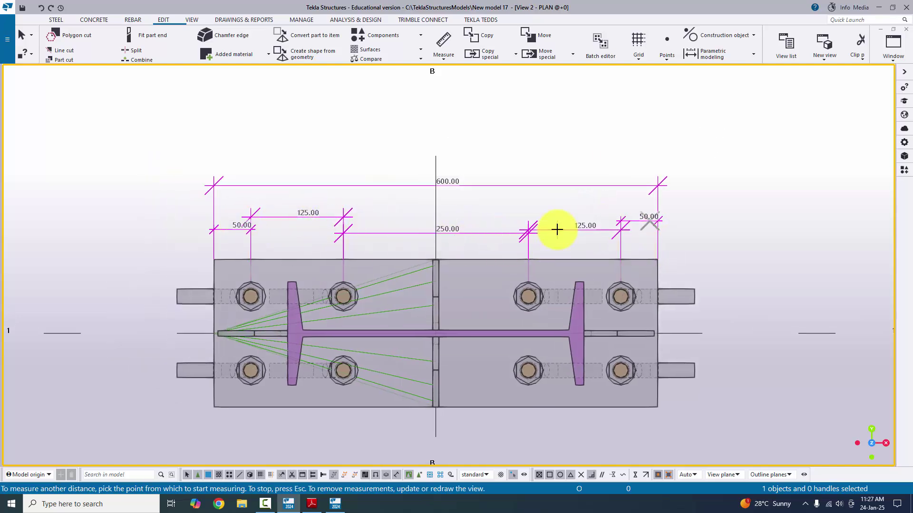
key("alt+Tab")
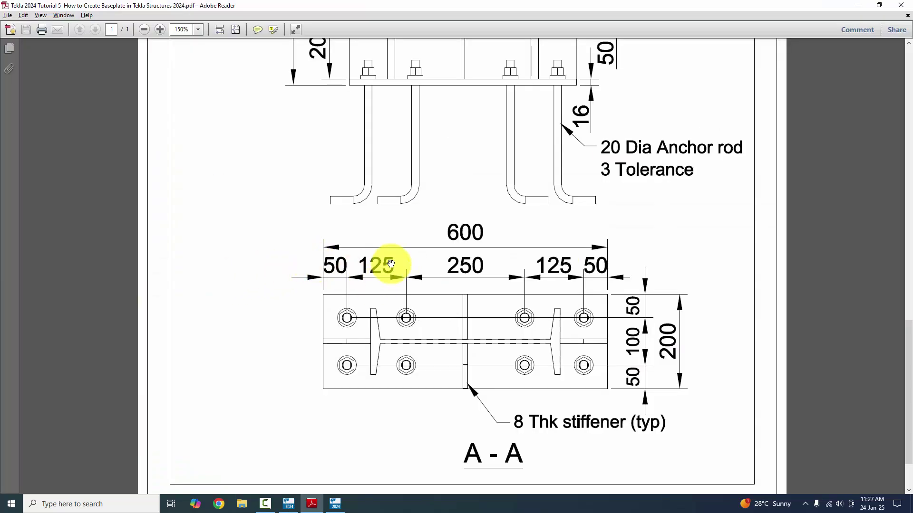
key("alt+Tab")
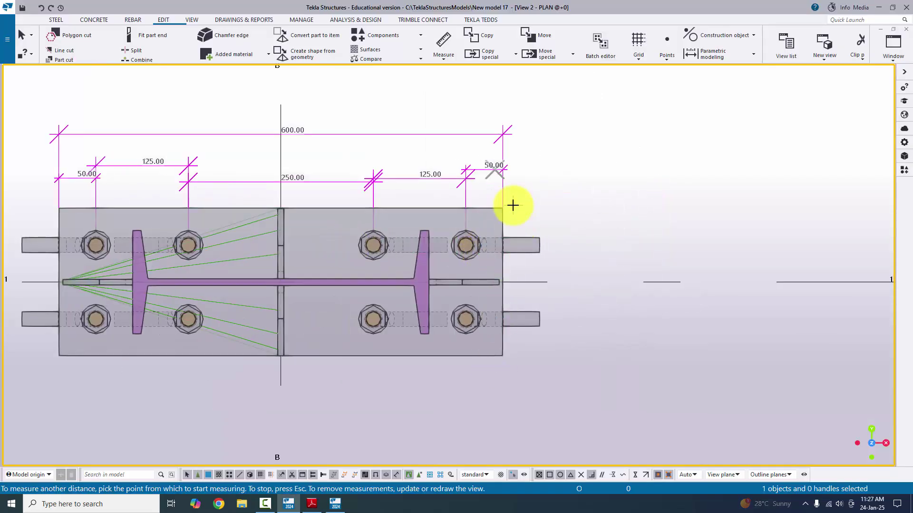
Measure the base plate's overall width vertically along its right edge and compare it with section A-A in the PDF.
left_click(452, 57)
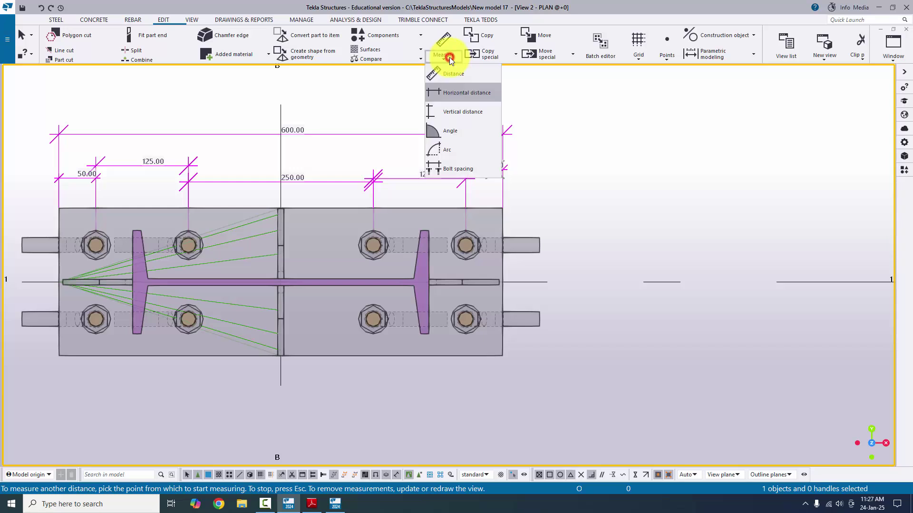
left_click(451, 102)
middle_click_drag(511, 304, 464, 253)
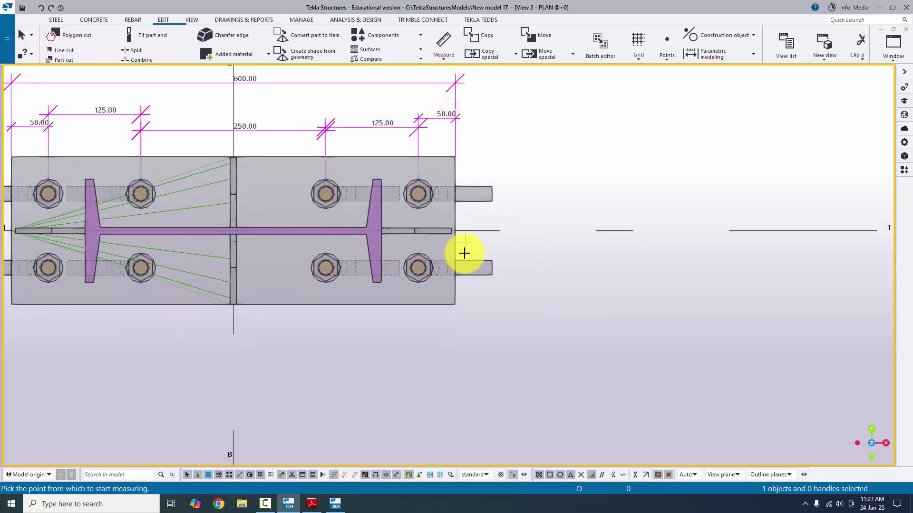
left_click(453, 303)
left_click(455, 159)
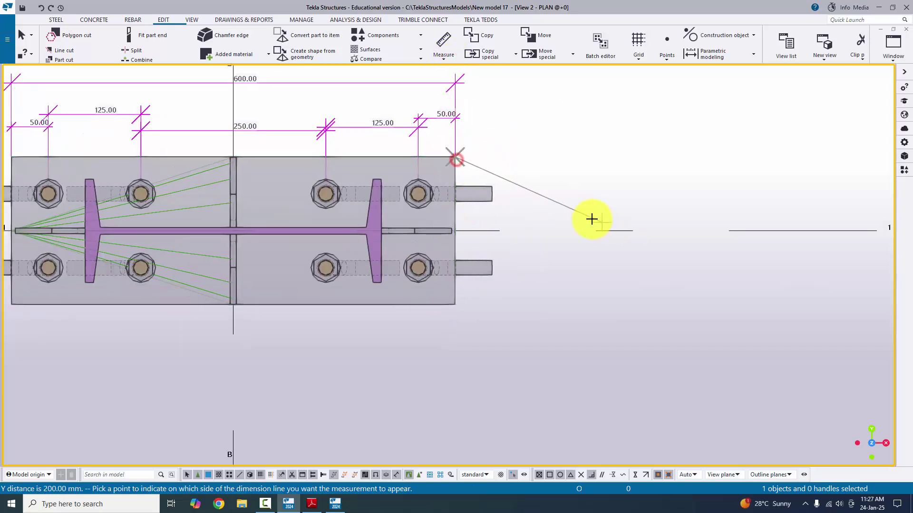
left_click(568, 210)
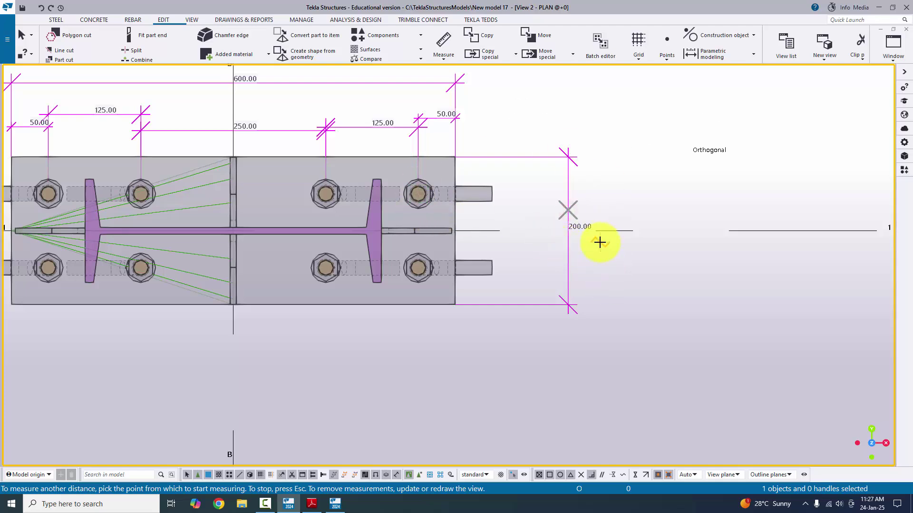
key("alt+Tab")
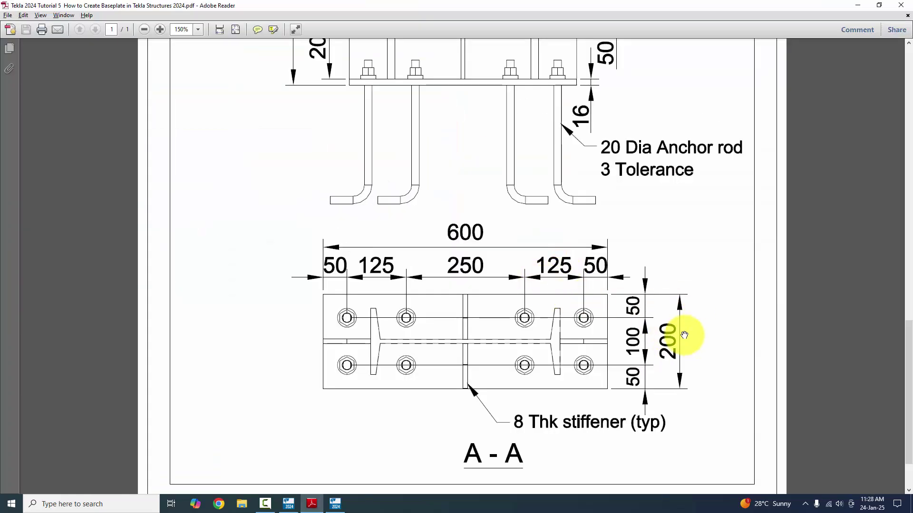
key("alt+Tab")
Measure vertically from the plate's lower edge to the lower right anchor rod, and between the lower and upper rods.
left_click(457, 304)
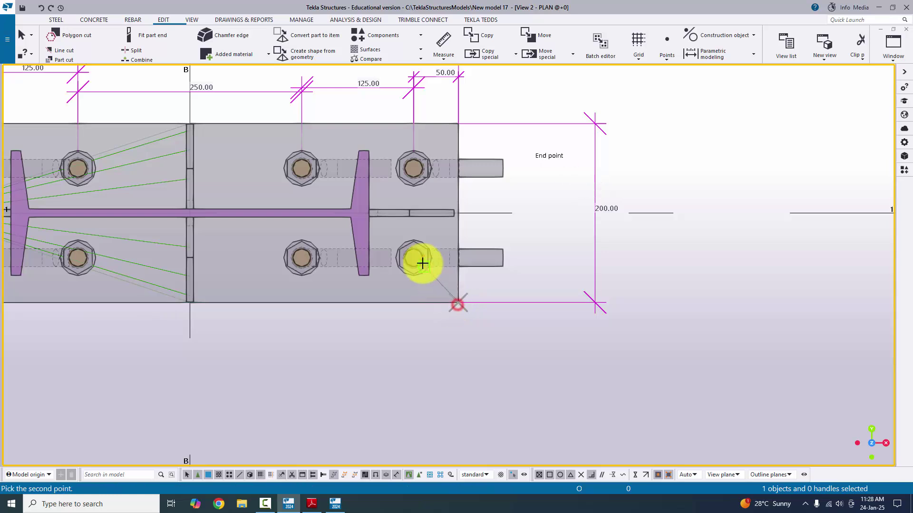
left_click(416, 257)
left_click(525, 265)
middle_click_drag(421, 247, 415, 300)
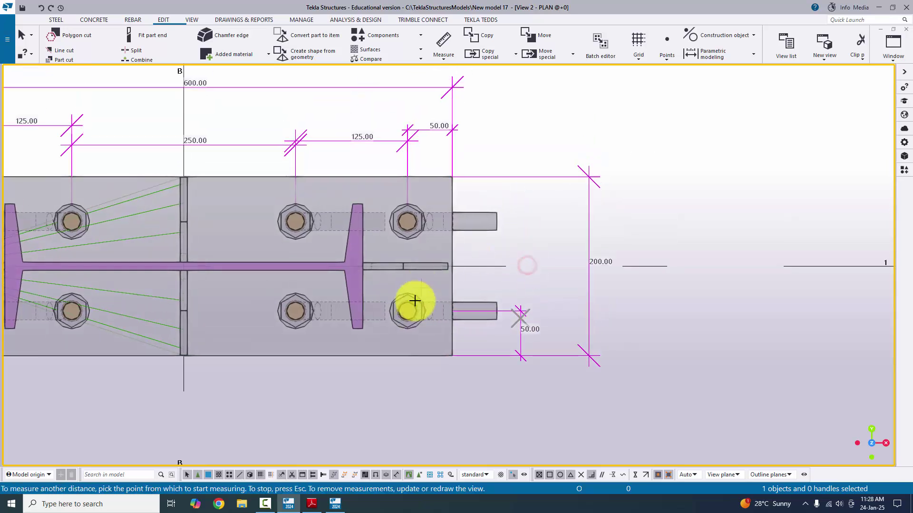
left_click(409, 311)
left_click(409, 220)
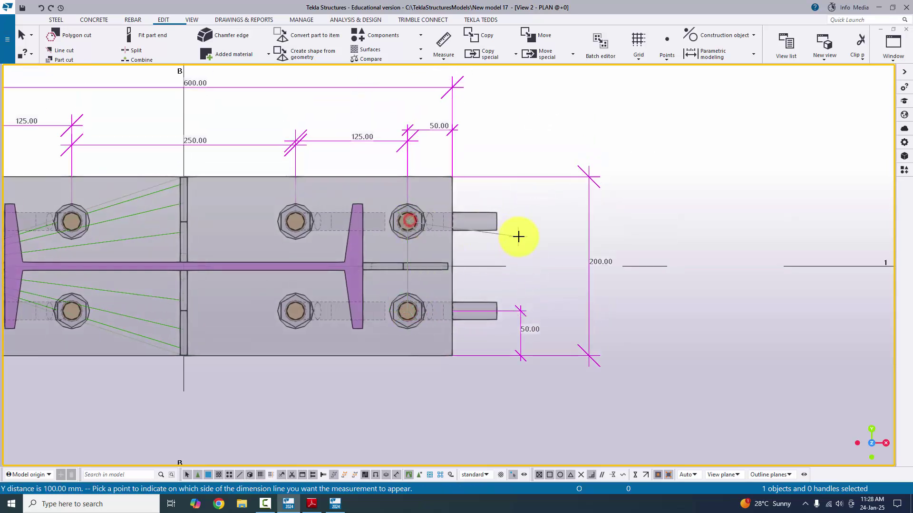
left_click(518, 227)
middle_click_drag(429, 223, 419, 264)
Measure vertically from the upper right anchor rod to the plate's upper edge, compare with the PDF and end the measuring command.
left_click(397, 264)
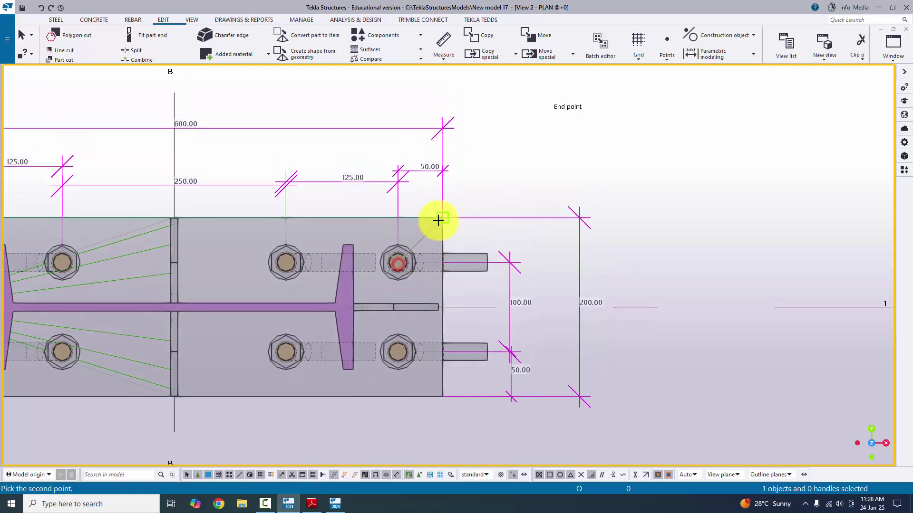
left_click(511, 232)
key("alt+Tab")
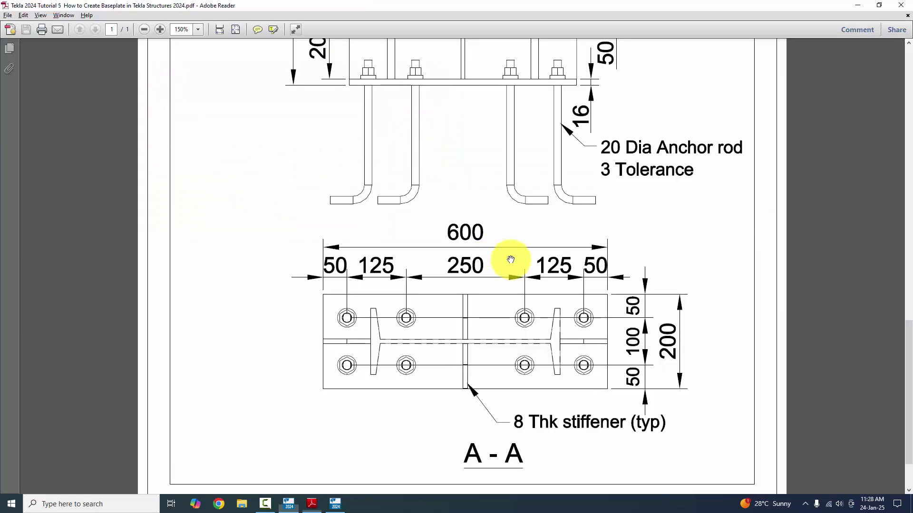
key("alt+Tab")
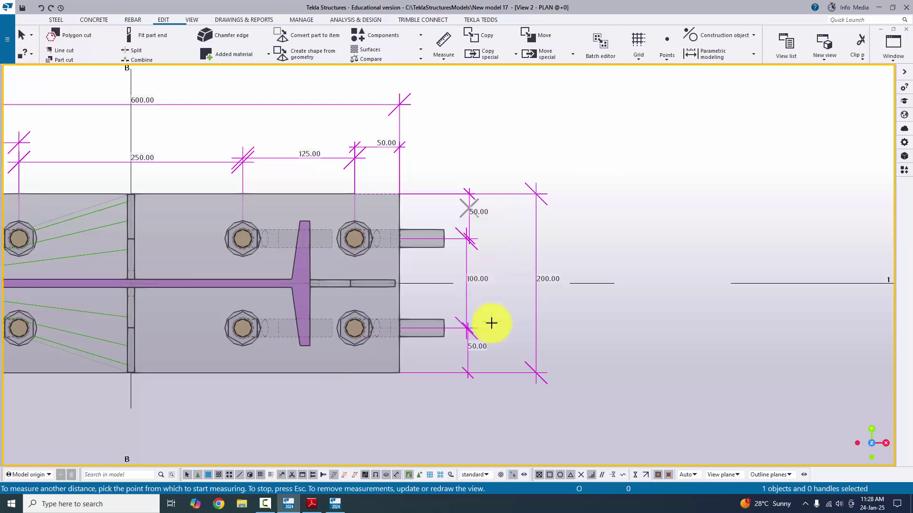
scroll(492, 323, "down", 3)
scroll(427, 256, "up", 5)
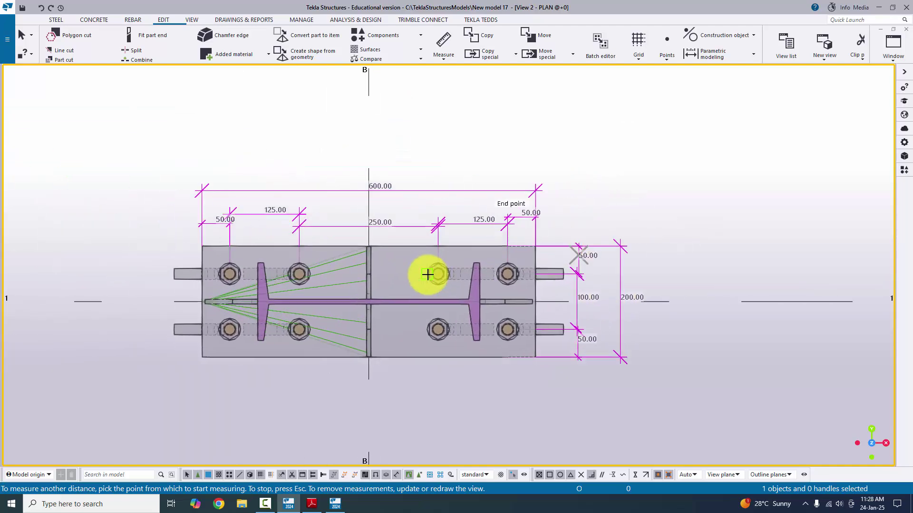
right_click(410, 172)
left_click(421, 178)
Measure the thickness of the stiffener at the column web horizontally at its upper end on grid line B.
scroll(332, 238, "up", 1)
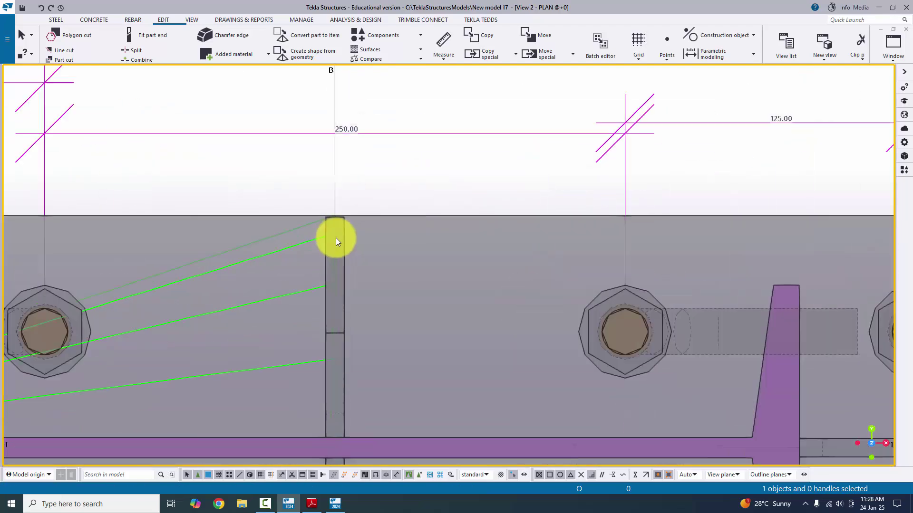
scroll(344, 237, "down", 4)
scroll(430, 223, "up", 4)
scroll(429, 223, "down", 1)
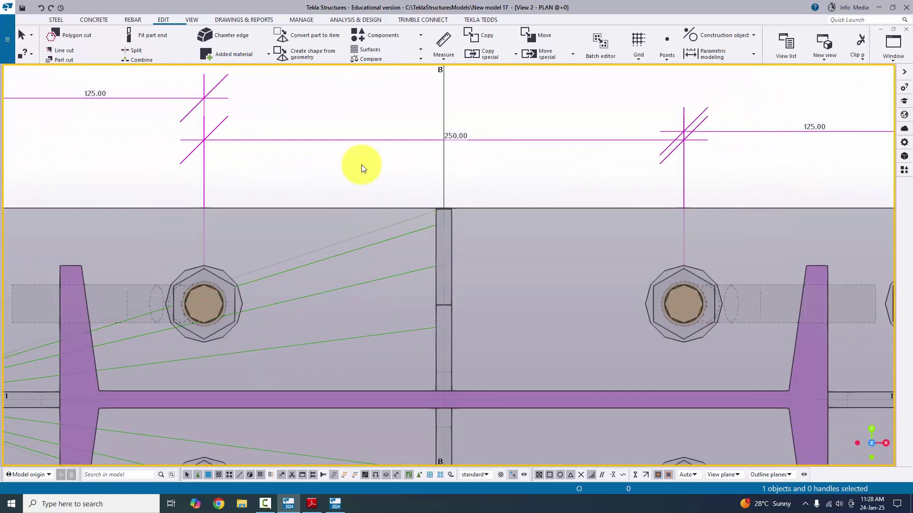
left_click(442, 55)
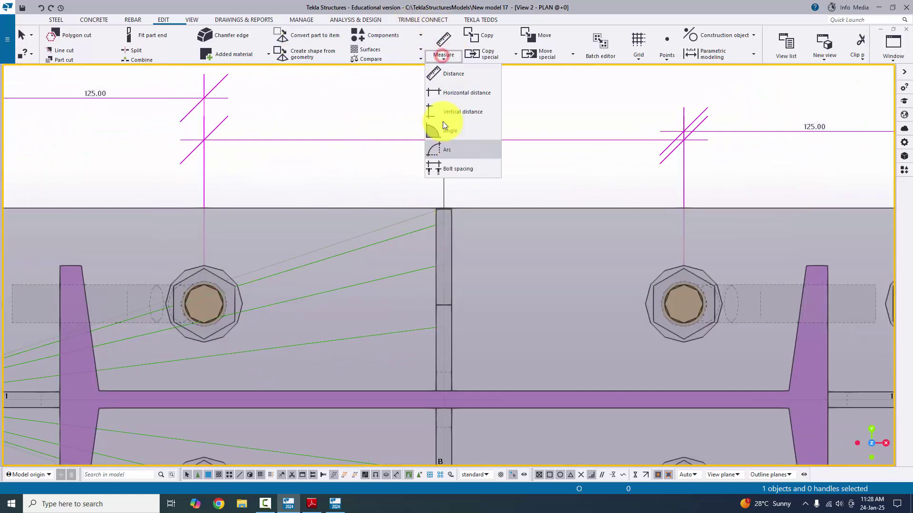
left_click(457, 96)
scroll(434, 209, "up", 3)
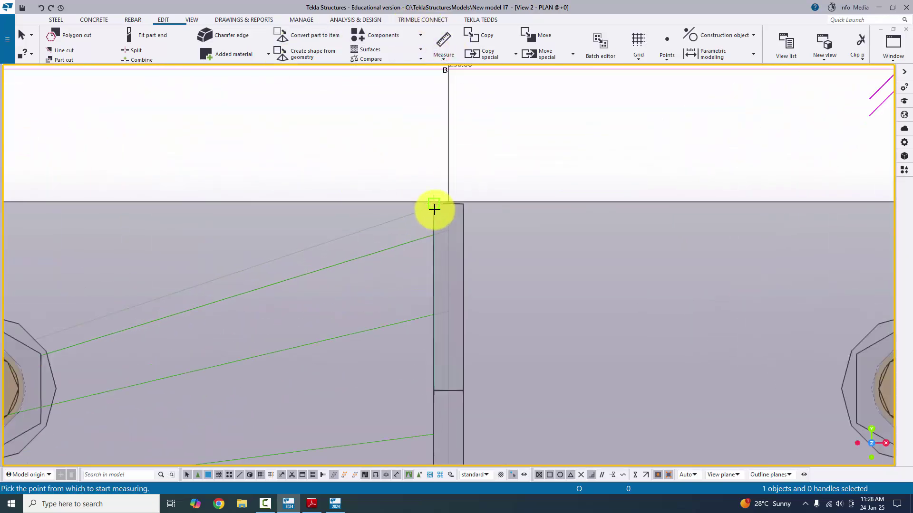
left_click(459, 204)
left_click(474, 152)
scroll(483, 194, "down", 2)
scroll(452, 187, "up", 2)
scroll(465, 163, "down", 4)
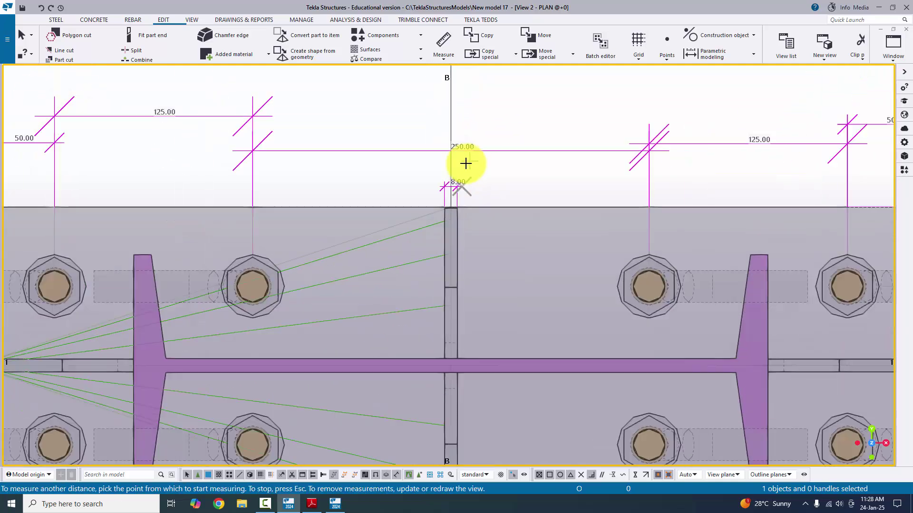
Measure the thickness of the left flange stiffener vertically at its outer end and end the measuring command.
scroll(476, 180, "down", 4)
scroll(328, 214, "up", 6)
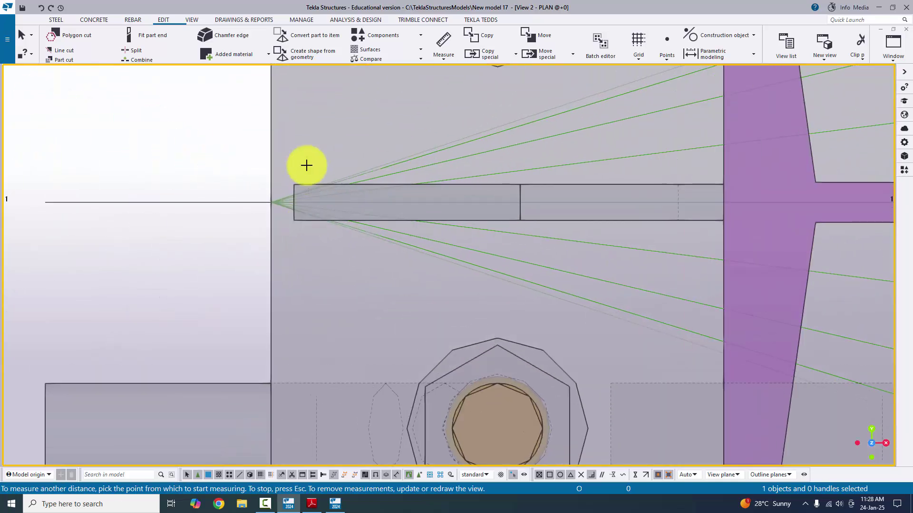
left_click(446, 58)
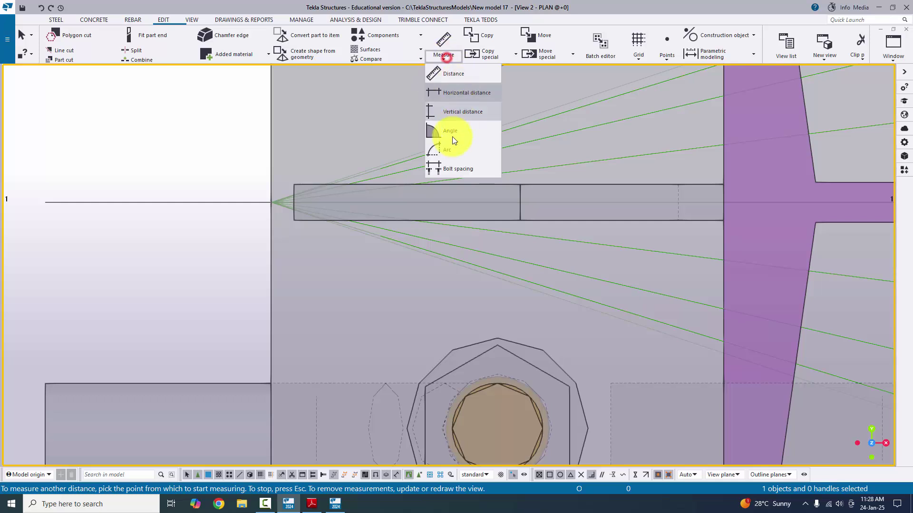
left_click(451, 112)
left_click(298, 184)
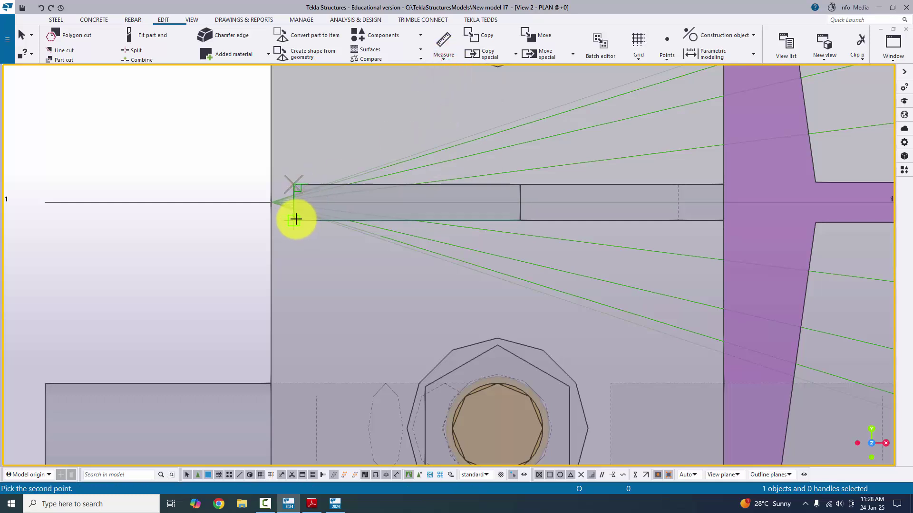
left_click(208, 232)
scroll(238, 255, "down", 2)
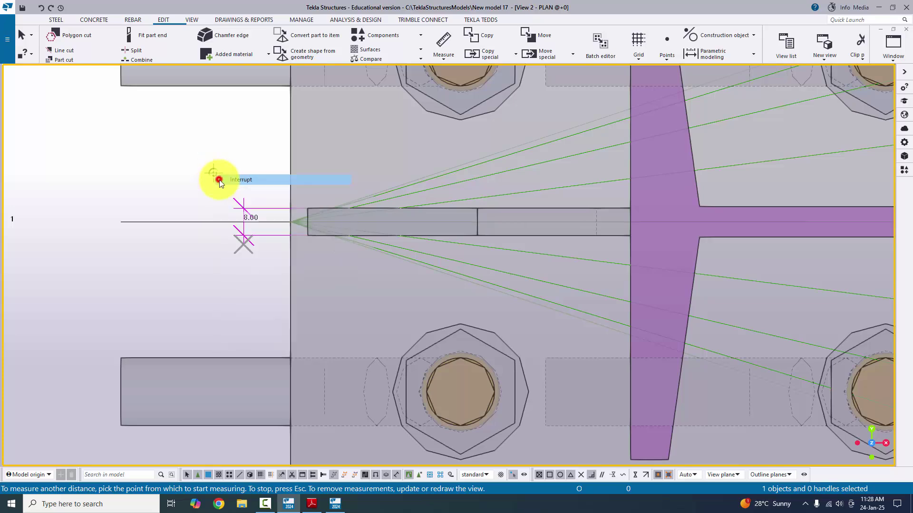
scroll(243, 214, "up", 3)
scroll(247, 218, "down", 5)
scroll(416, 225, "up", 3)
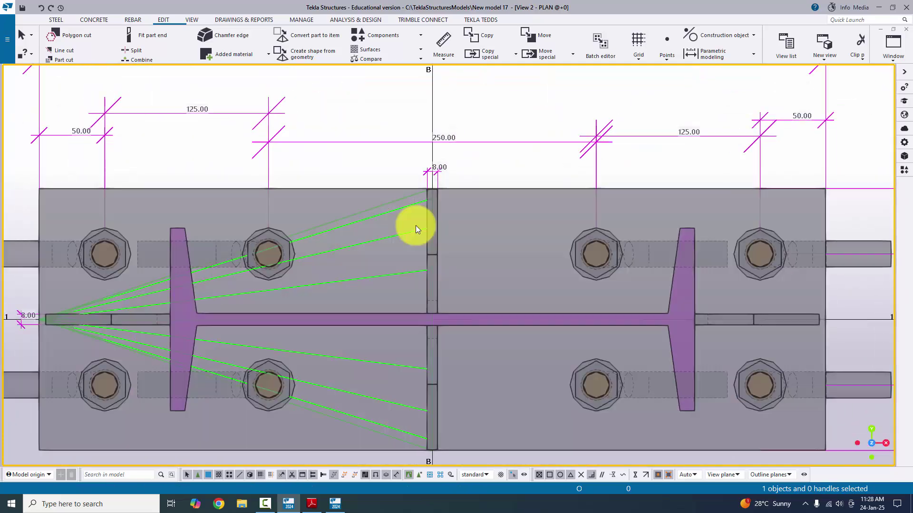
Compare the dimensions measured on the baseplate in the plan view with section A-A of the PDF drawing.
scroll(417, 166, "down", 6)
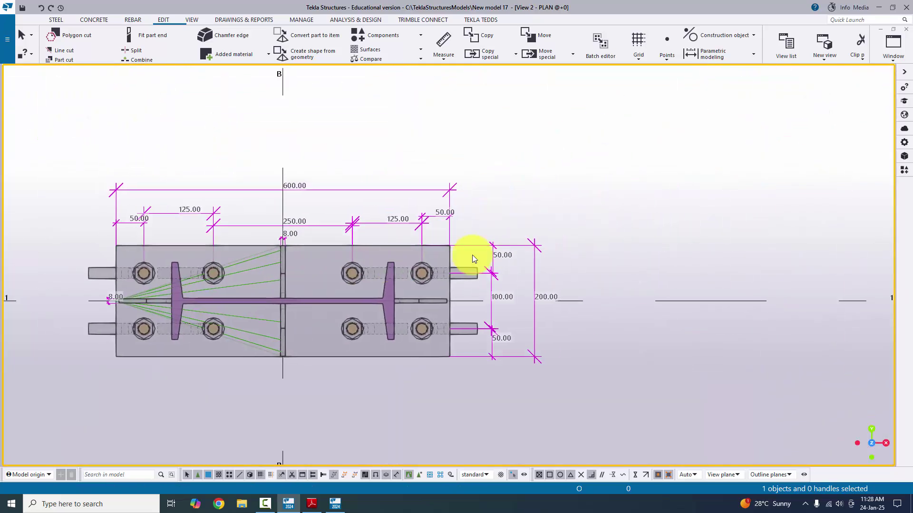
scroll(354, 298, "down", 2)
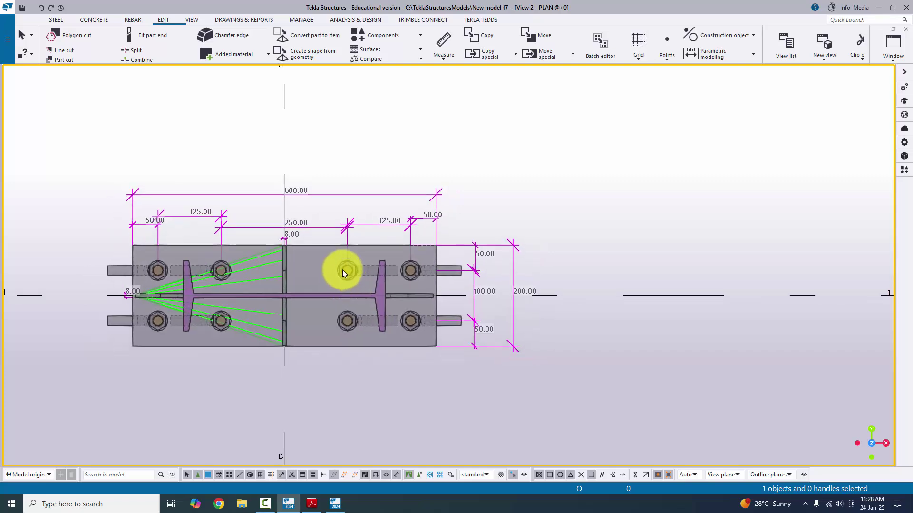
key("alt+Tab")
key("alt+Tab")
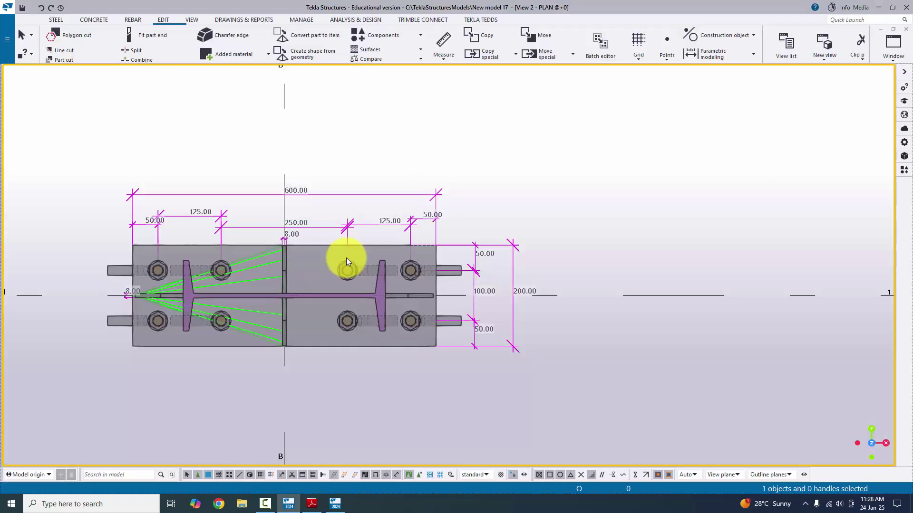
key("alt+Tab")
key("alt+Tab")
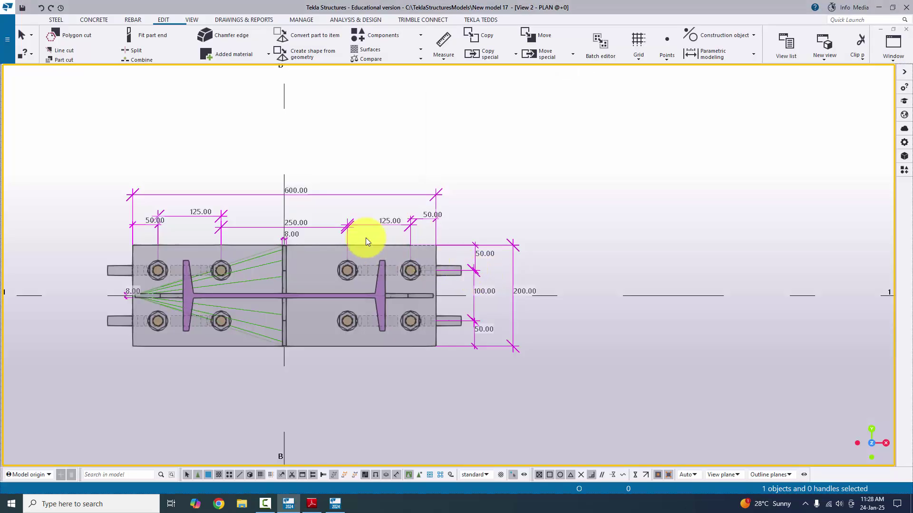
middle_click_drag(347, 256, 333, 259)
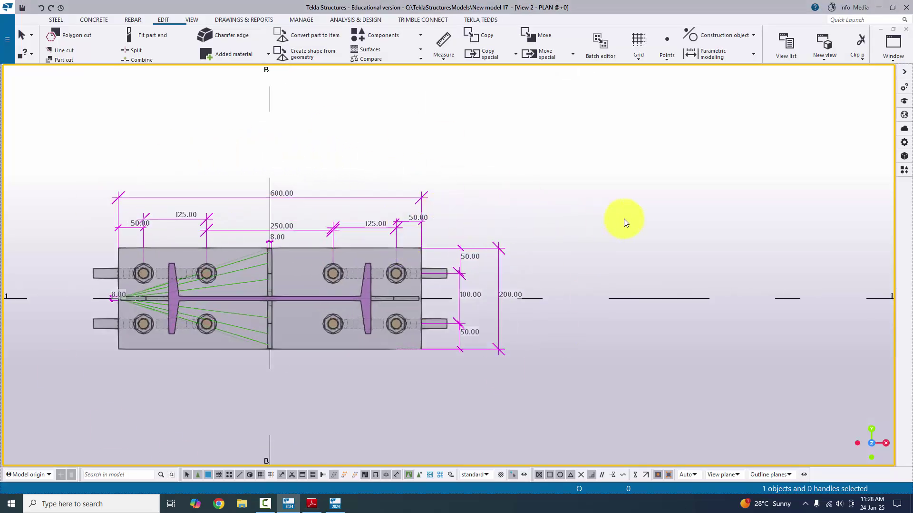
Redraw the plan view to clear the temporary measurement dimensions around the baseplate.
right_click(596, 151)
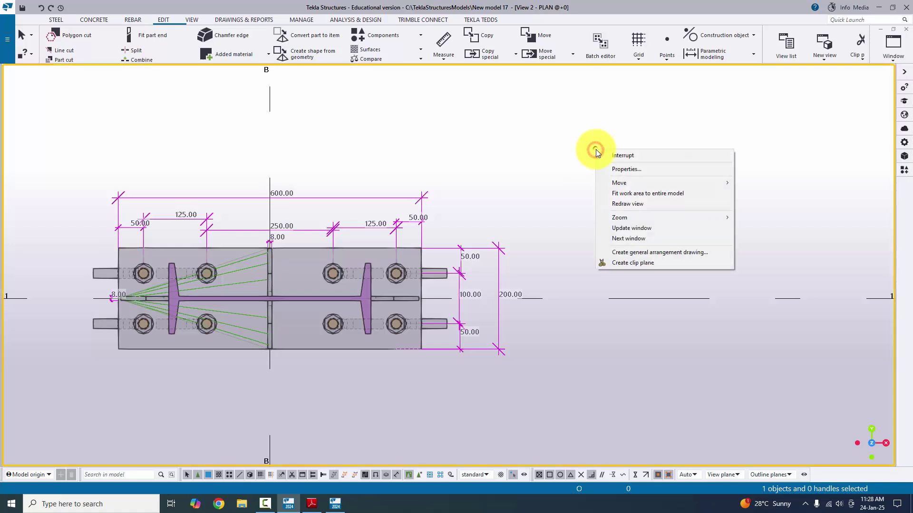
left_click(633, 204)
scroll(454, 224, "down", 1)
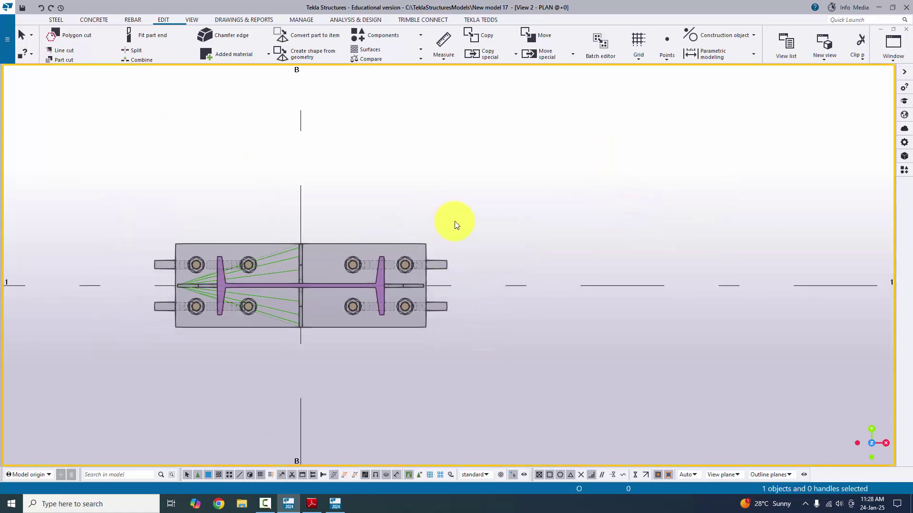
middle_click_drag(454, 221, 532, 224)
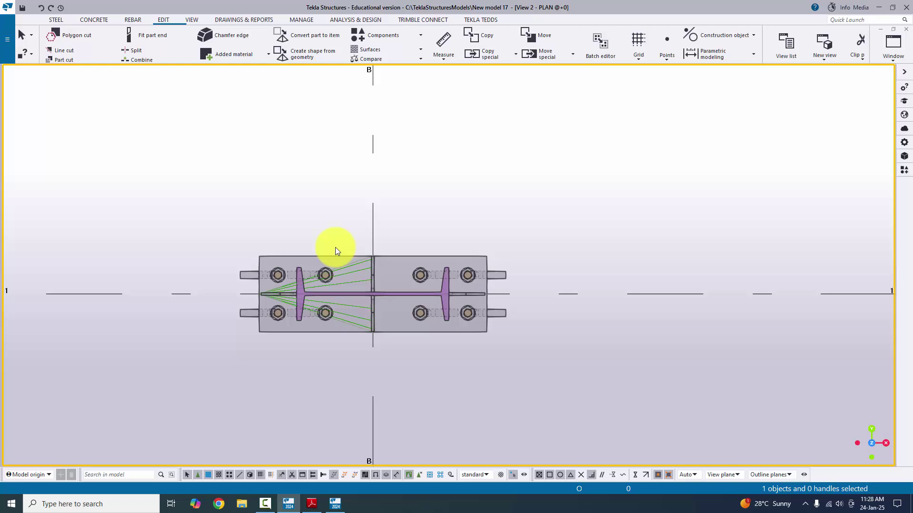
scroll(410, 257, "down", 2)
Switch to the 3D view and inspect the column base with its stiffeners and anchor rods from several sides.
left_click(894, 52)
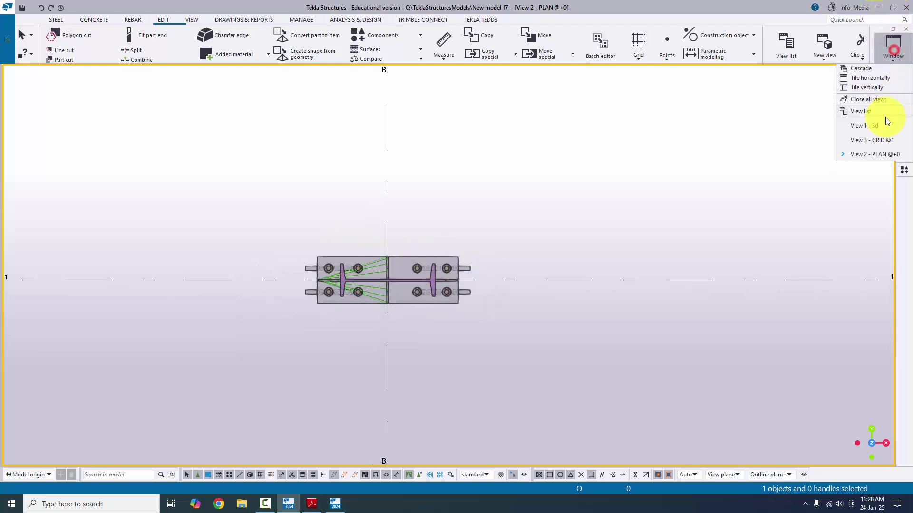
left_click(880, 127)
scroll(537, 271, "up", 4)
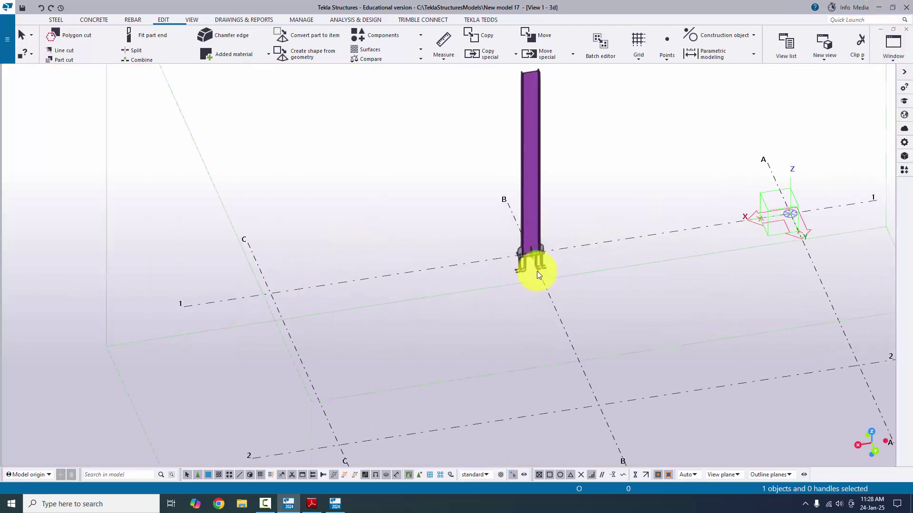
scroll(523, 245, "up", 8)
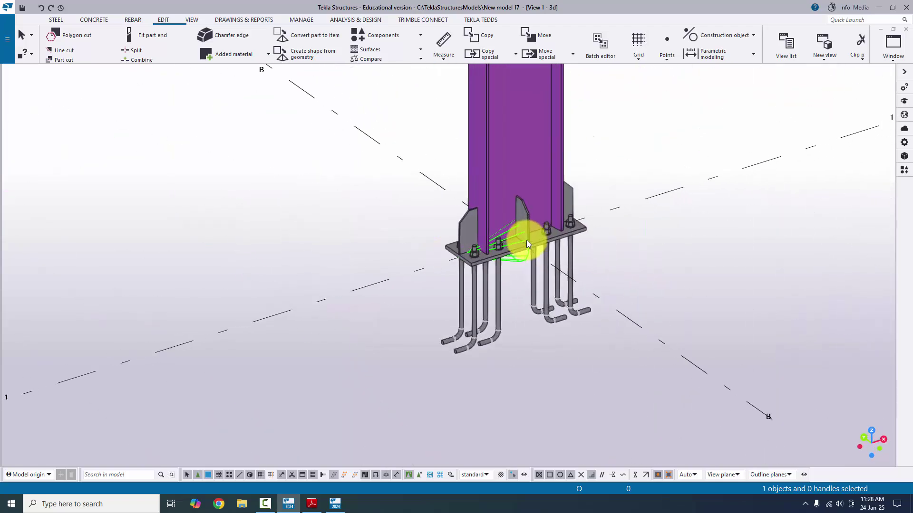
middle_click_drag(604, 251, 332, 384, "ctrl")
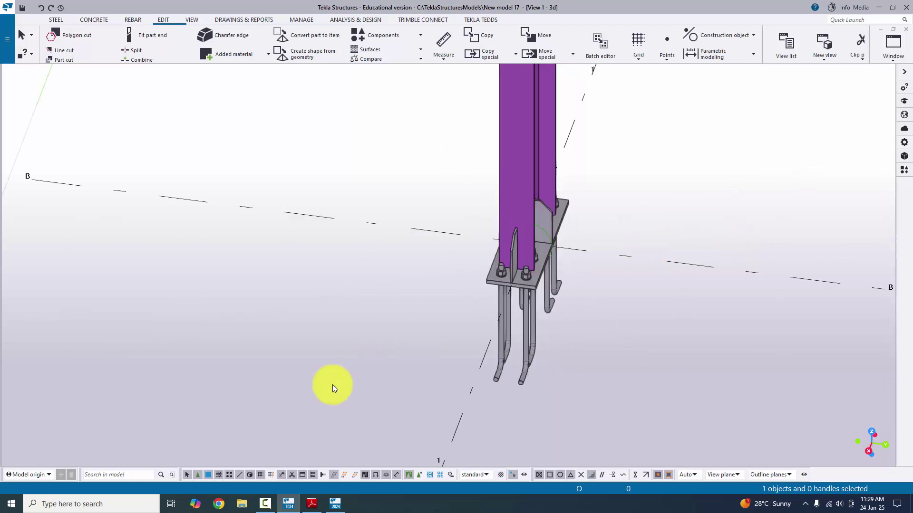
Display the full page of the PDF drawing in Adobe Reader and compare it with the 3D column base in Tekla Structures.
left_click(322, 507)
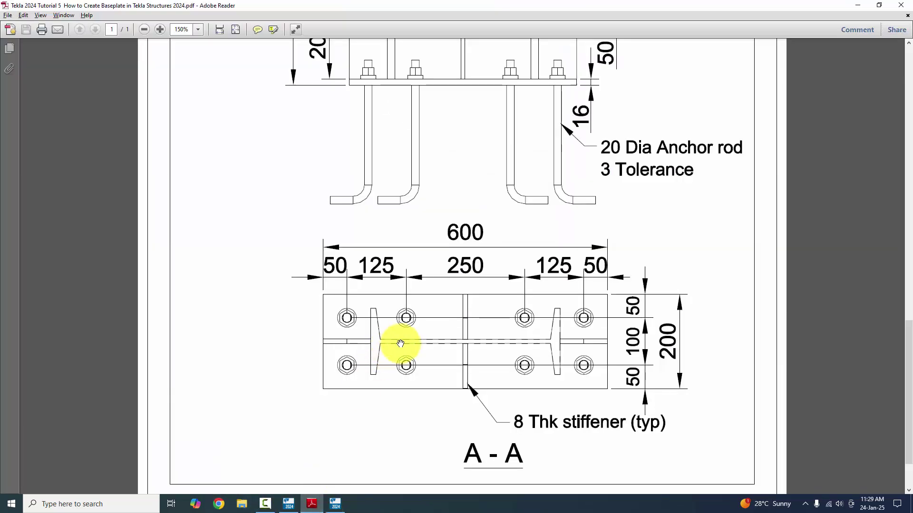
scroll(391, 347, "down", 3, "ctrl")
left_click(219, 30)
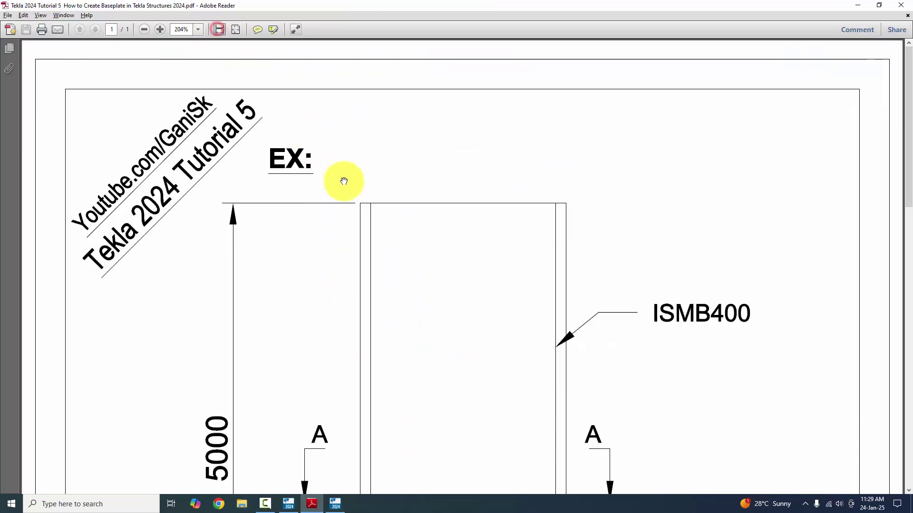
left_click(236, 29)
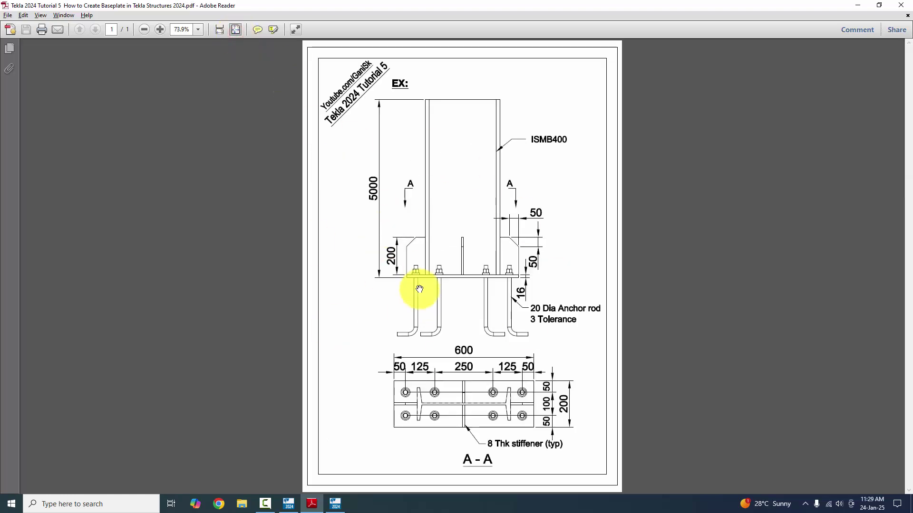
left_click(288, 504)
middle_click_drag(463, 323, 534, 327, "ctrl")
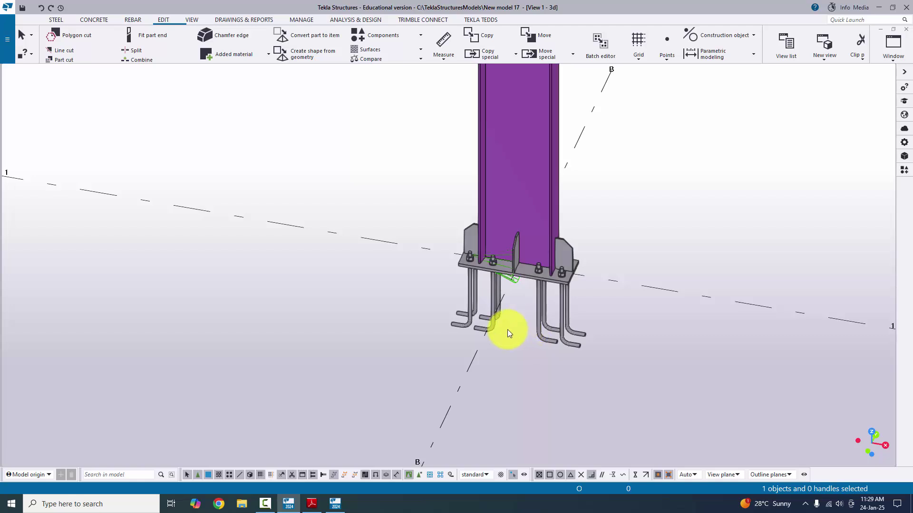